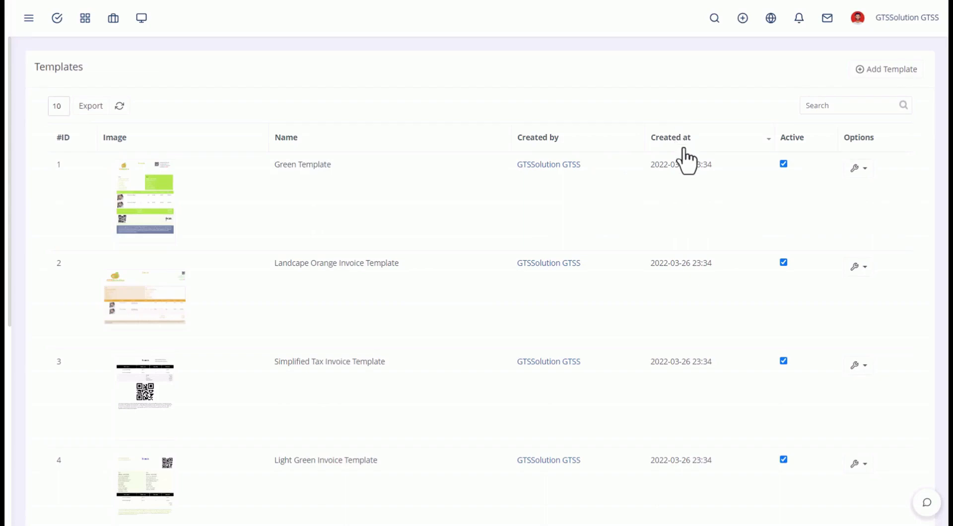
# Look through the existing invoice templates and start adding a new template
pyautogui.scroll(-9, 686, 161)
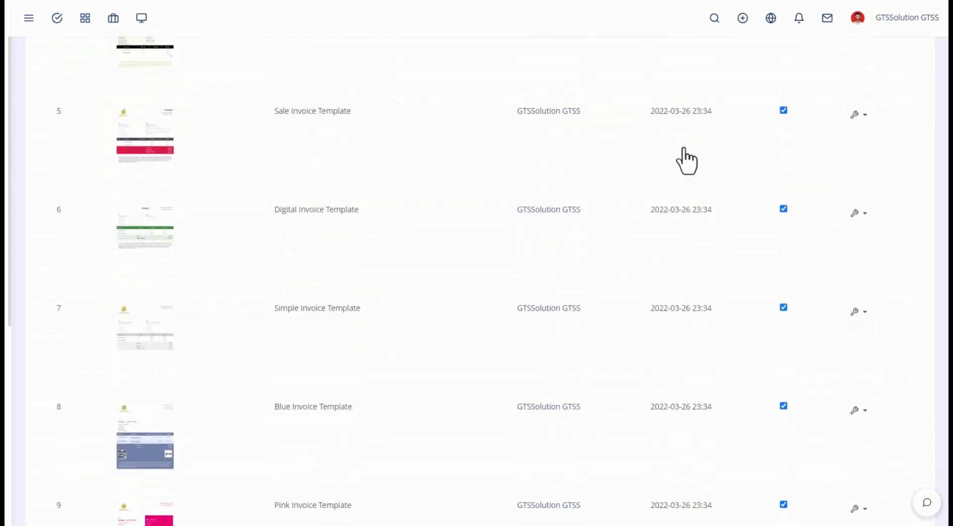
pyautogui.scroll(-5, 684, 149)
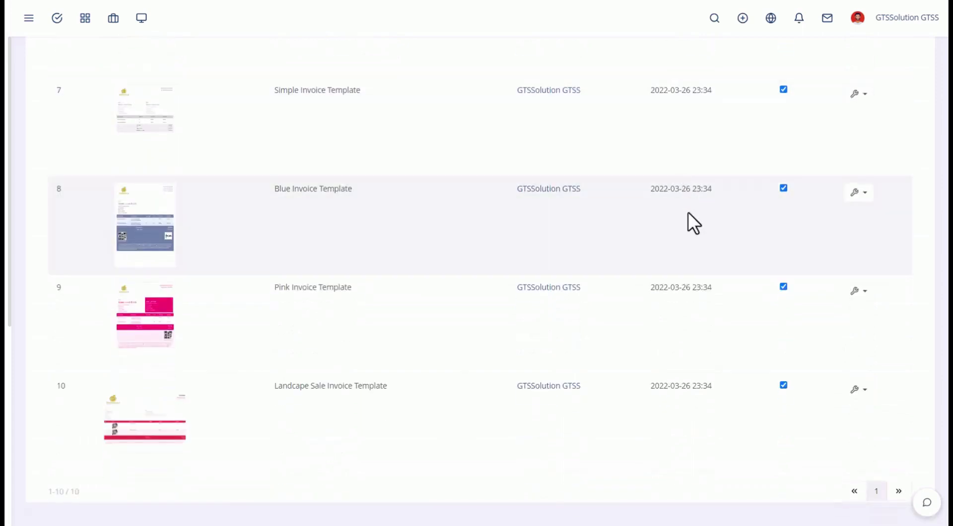
pyautogui.scroll(12, 688, 213)
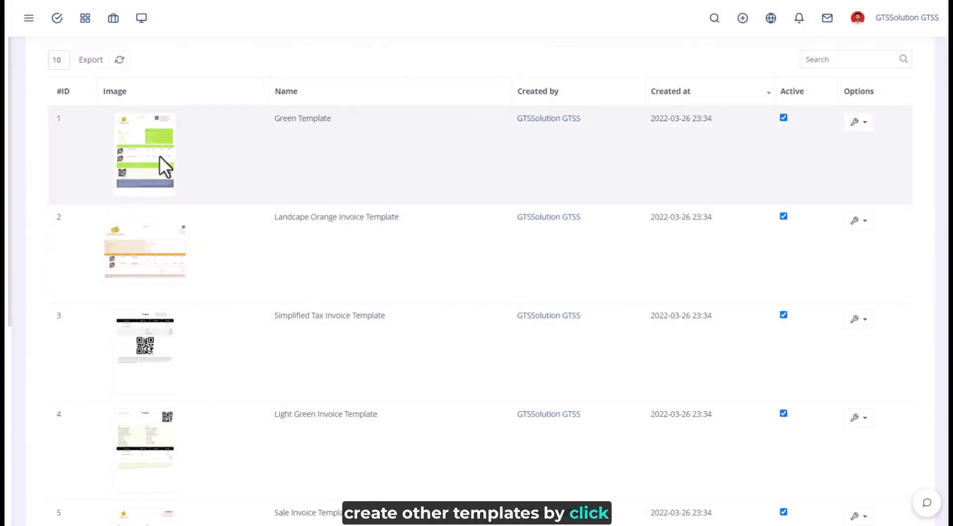
pyautogui.scroll(1, 359, 244)
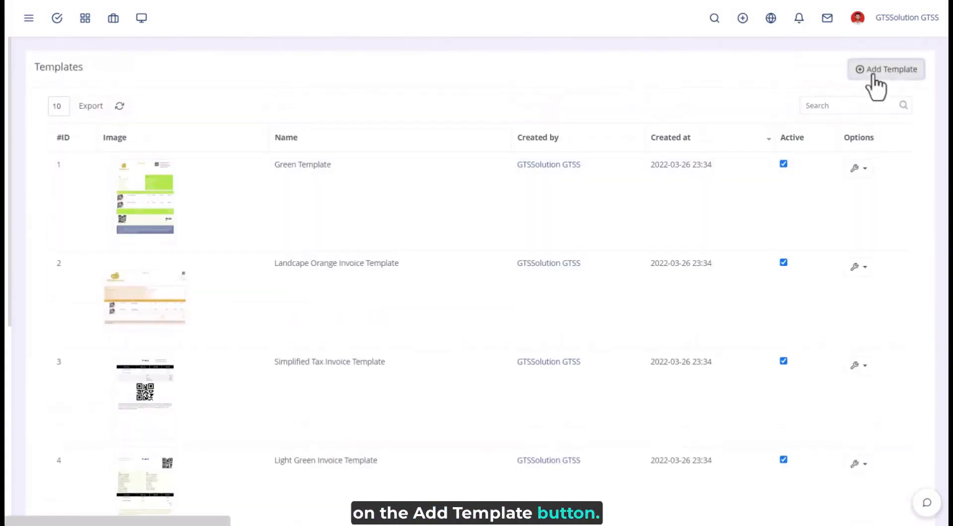
pyautogui.click(872, 76)
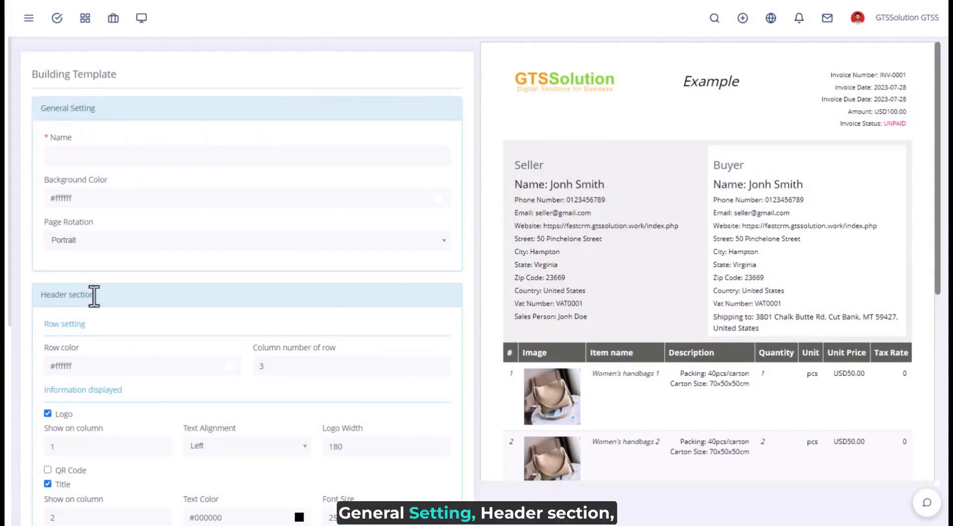
# Examine the template builder's sections, from the general settings and header through to the footer
pyautogui.scroll(-10, 94, 298)
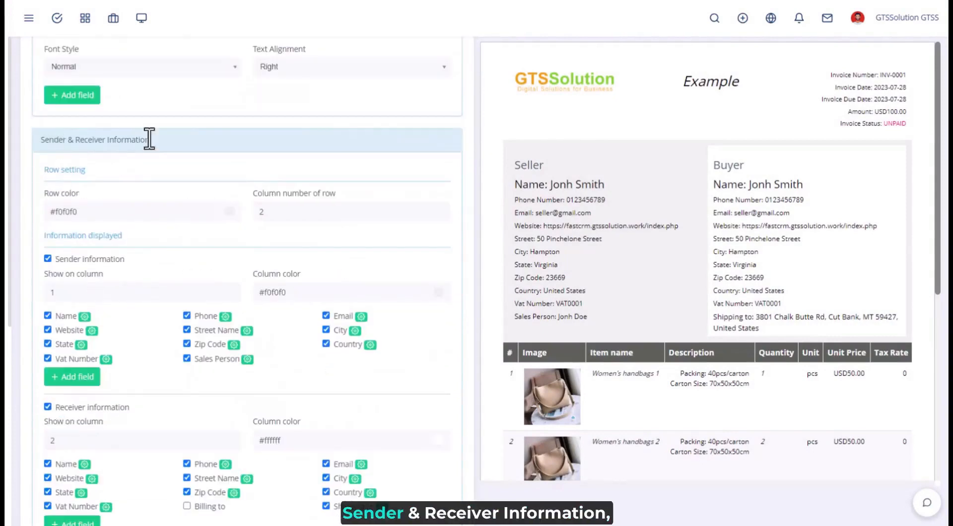
pyautogui.scroll(-7, 157, 276)
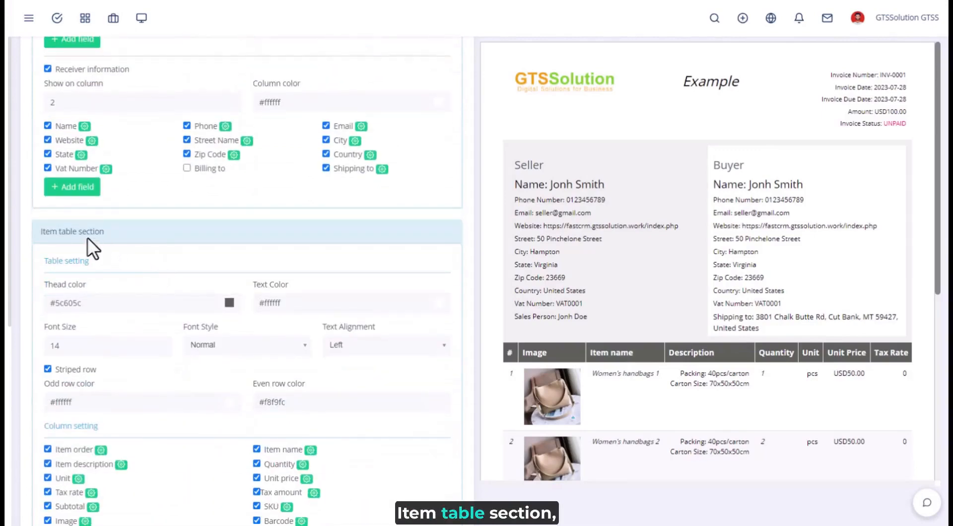
pyautogui.scroll(-7, 141, 246)
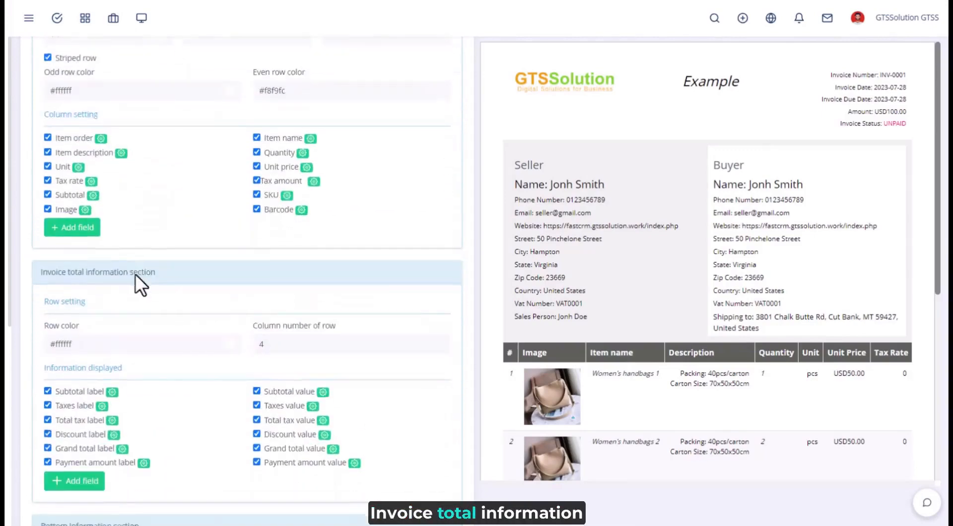
pyautogui.scroll(-5, 166, 245)
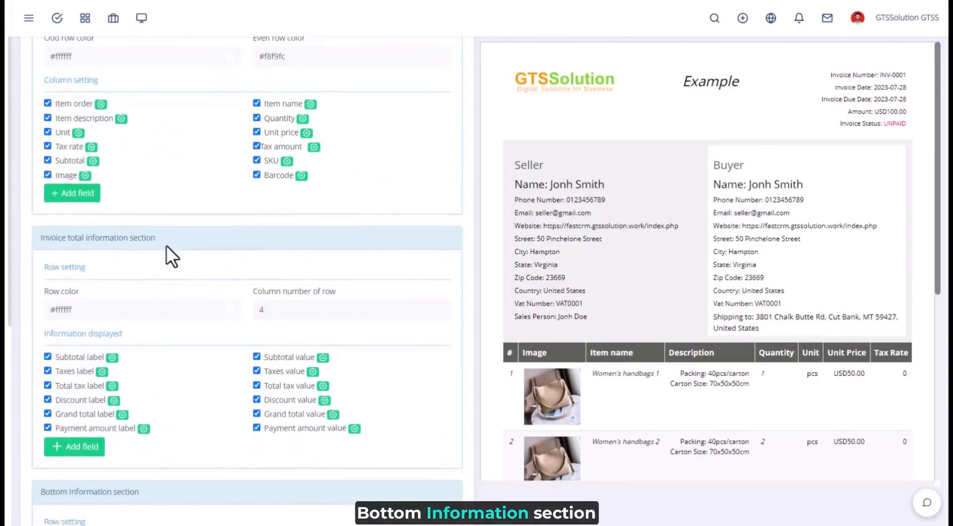
pyautogui.scroll(-3, 150, 275)
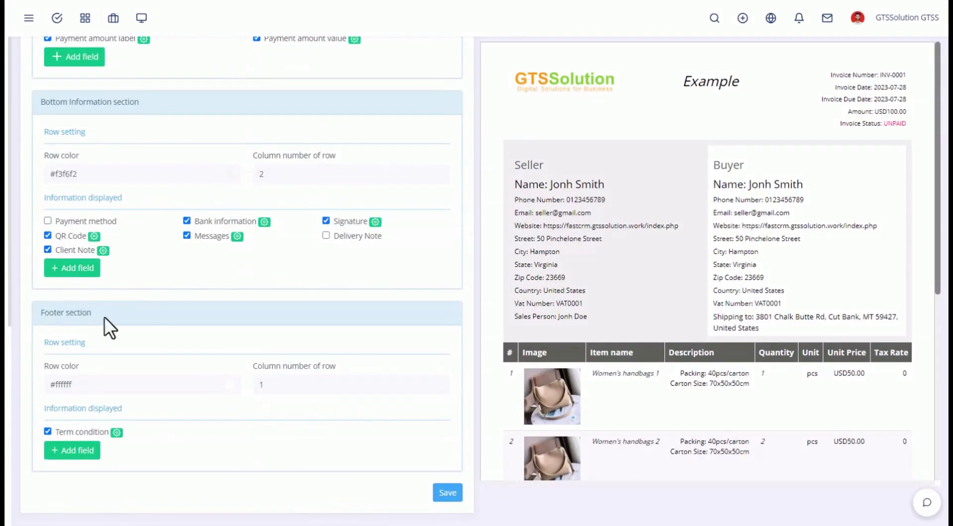
pyautogui.scroll(15, 254, 338)
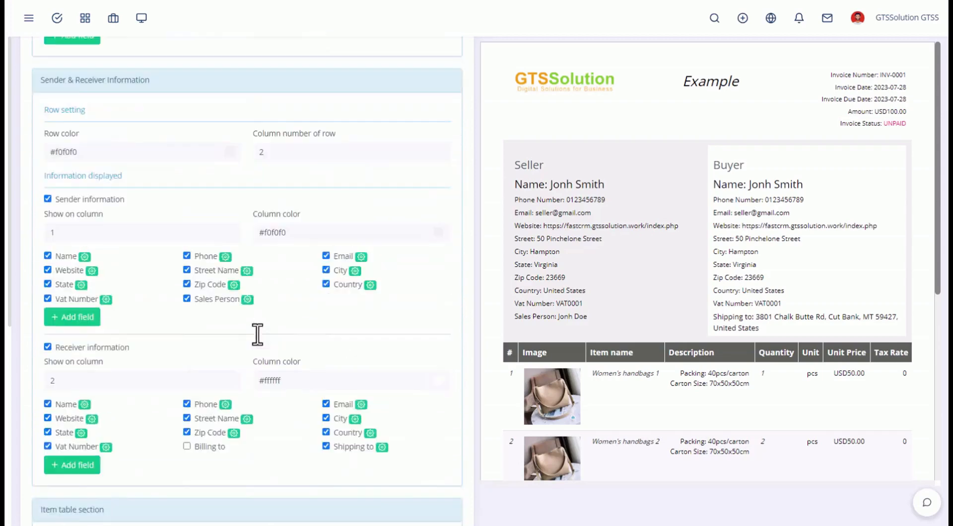
pyautogui.scroll(3, 257, 334)
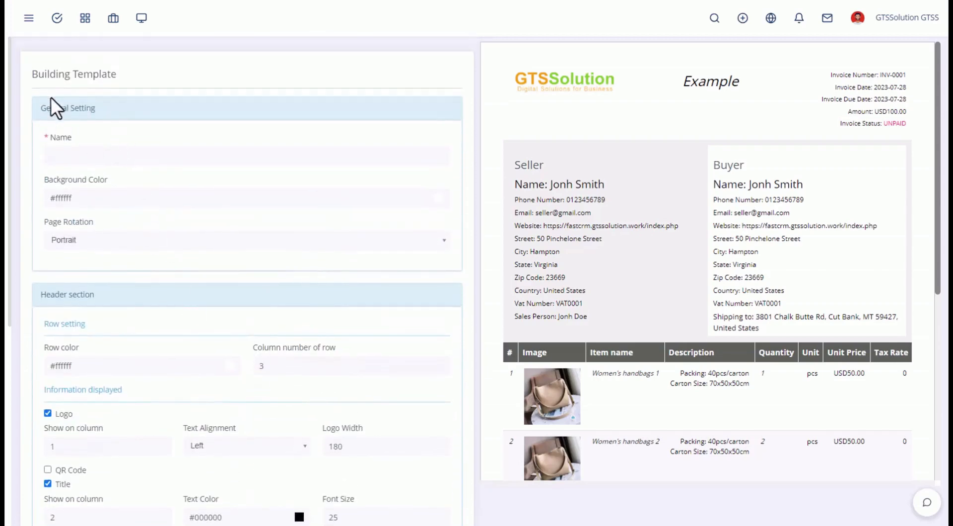
# Name the new template "Demo Template" in the general settings
pyautogui.click(91, 158)
pyautogui.write('Demo Tem')
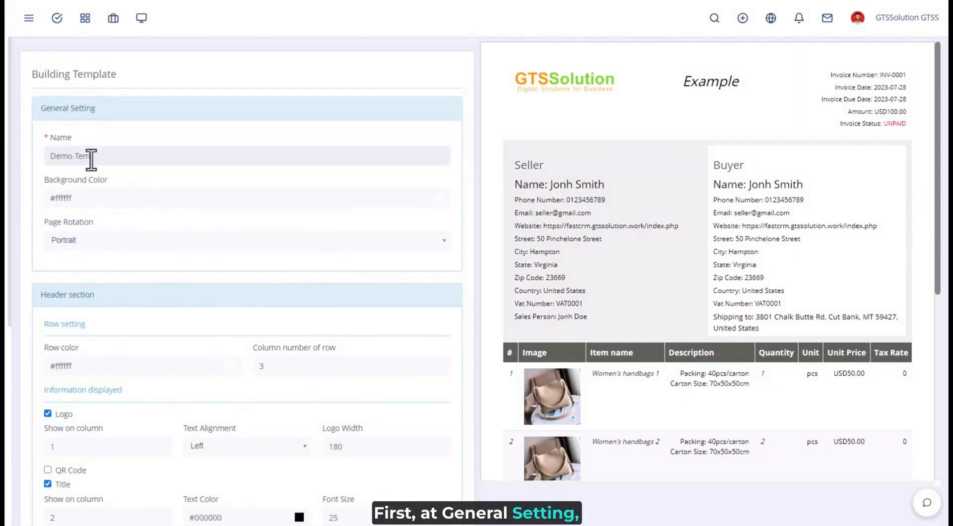
pyautogui.write('plate')
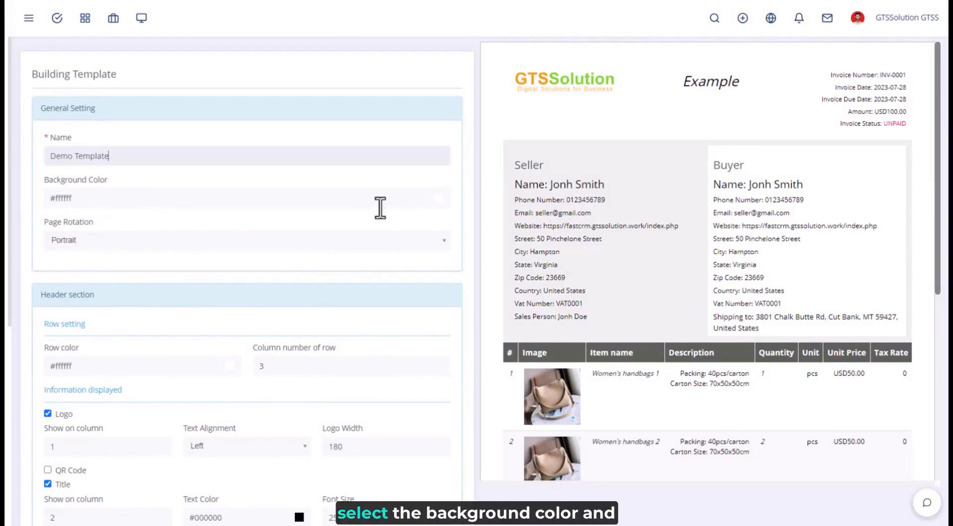
# Set the template's background color to mint green #79eecd and check it over the whole invoice preview
pyautogui.click(420, 201)
pyautogui.click(437, 201)
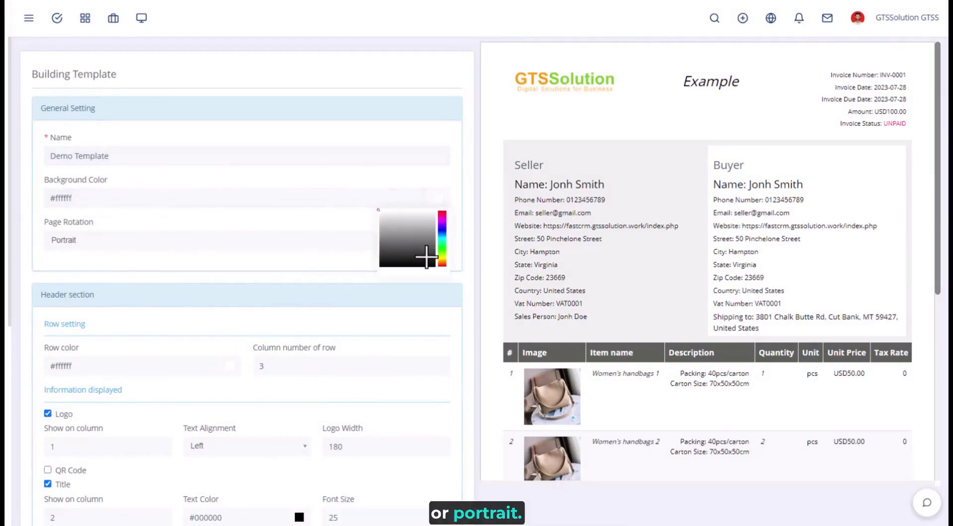
pyautogui.click(438, 199)
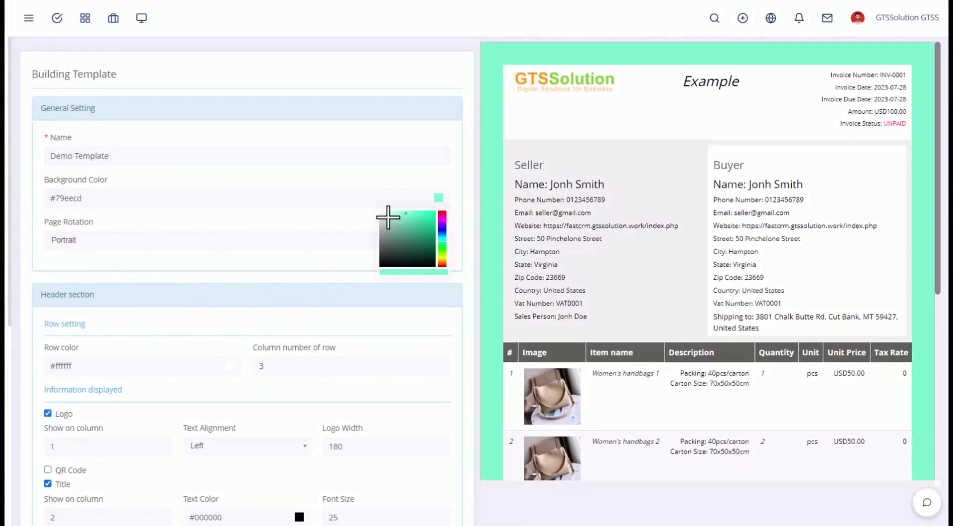
pyautogui.click(446, 179)
pyautogui.click(213, 245)
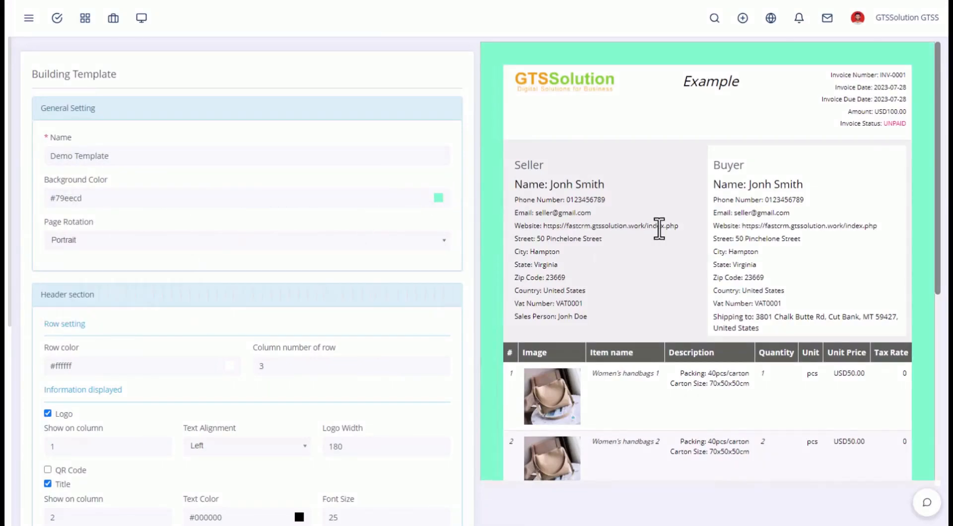
pyautogui.scroll(-1, 659, 228)
pyautogui.scroll(-5, 660, 229)
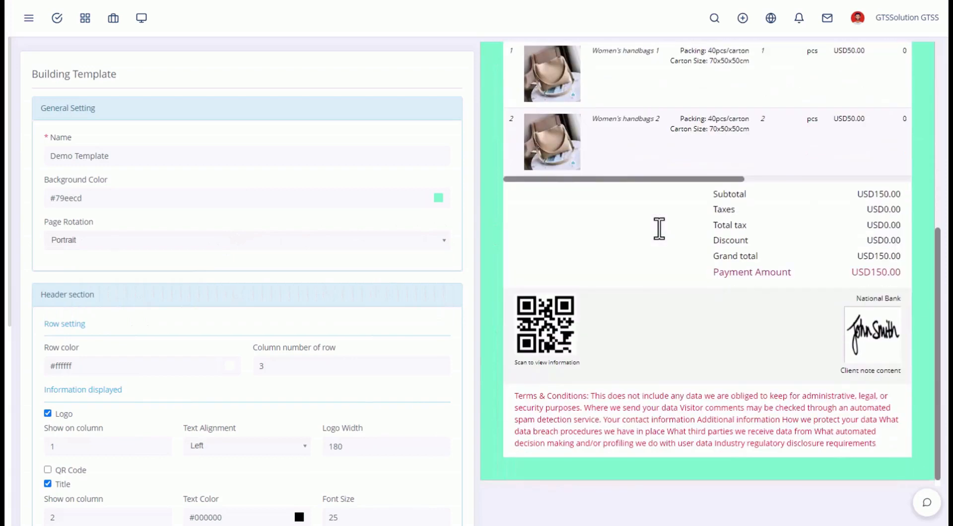
pyautogui.scroll(5, 657, 228)
# Try dusty pink #cfb7b7, dark grey #6c6666 and dark red #920b0b as the header section's row color
pyautogui.scroll(-4, 121, 245)
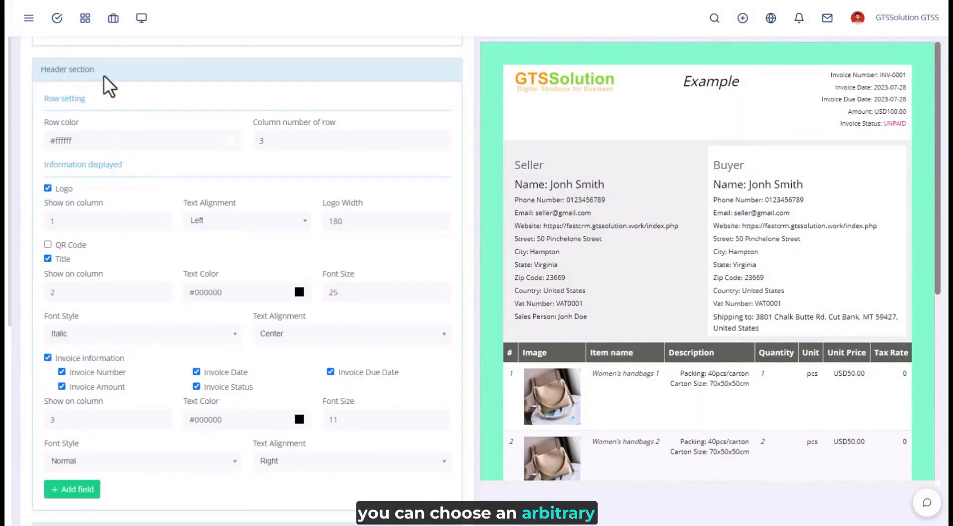
pyautogui.click(227, 143)
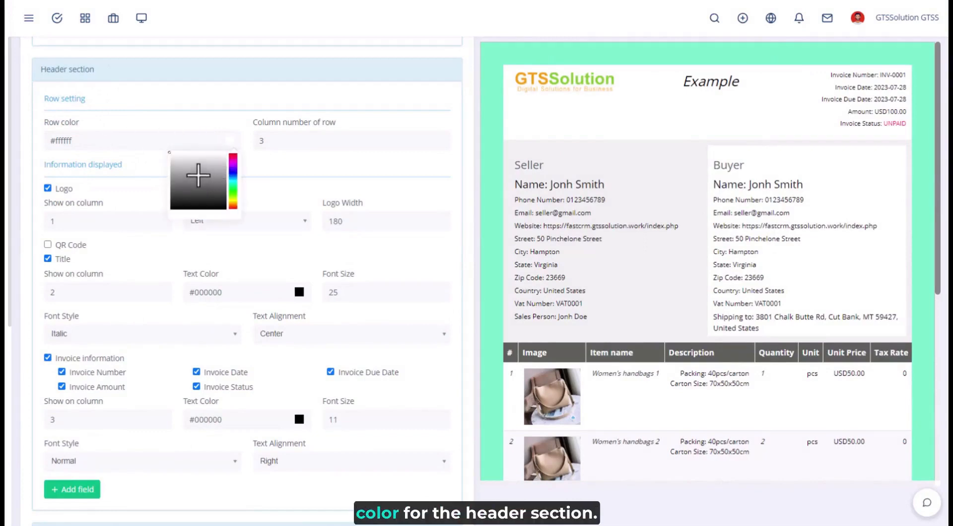
pyautogui.click(198, 176)
pyautogui.click(176, 163)
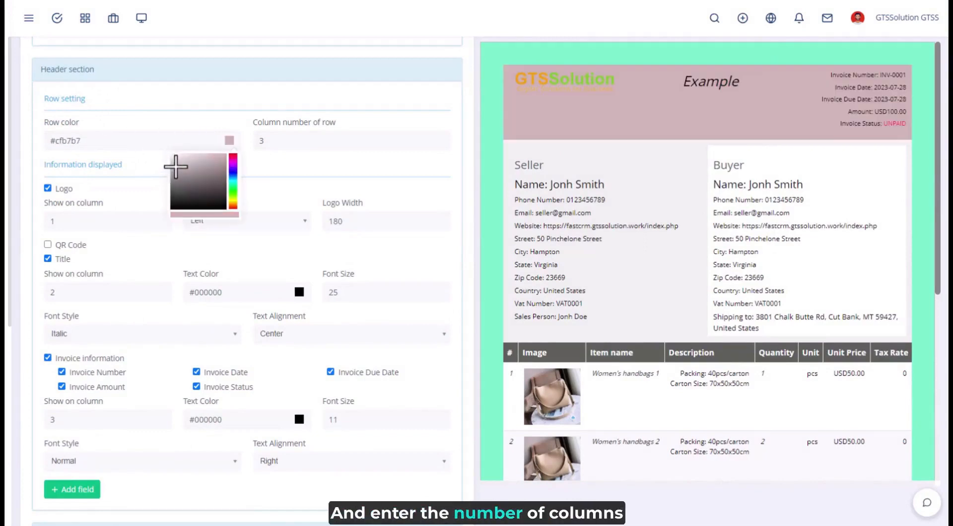
pyautogui.click(173, 185)
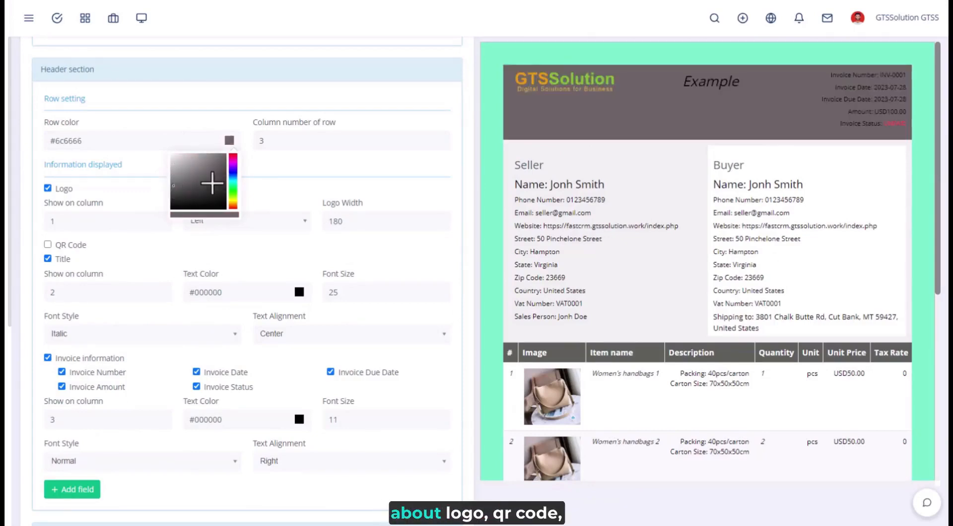
pyautogui.click(220, 162)
pyautogui.click(220, 179)
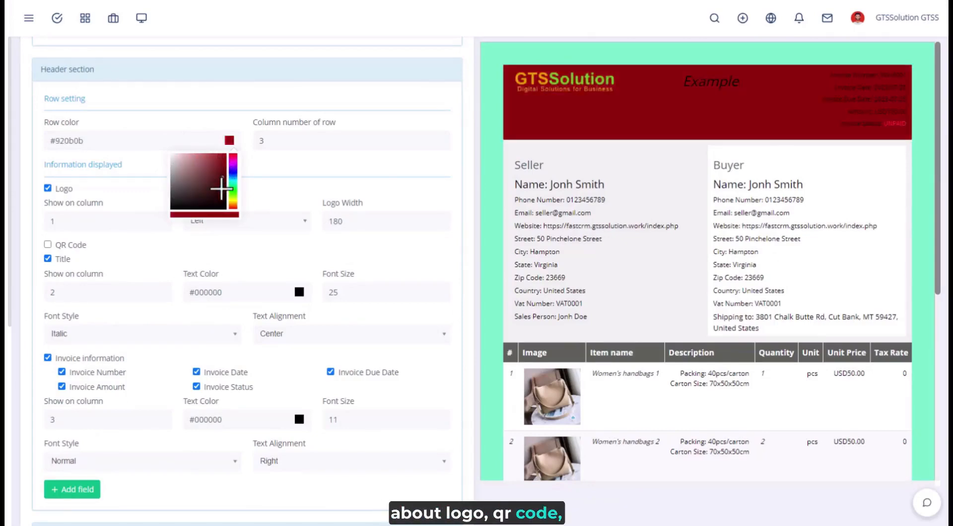
pyautogui.click(221, 189)
# Set the header section's row color to light green #d5ebcb
pyautogui.click(233, 194)
pyautogui.click(217, 165)
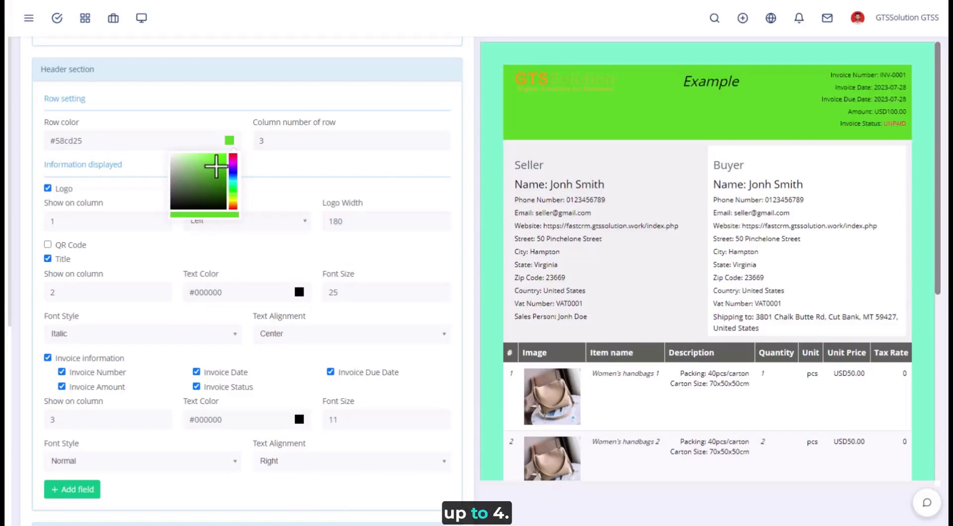
pyautogui.click(197, 169)
pyautogui.click(178, 159)
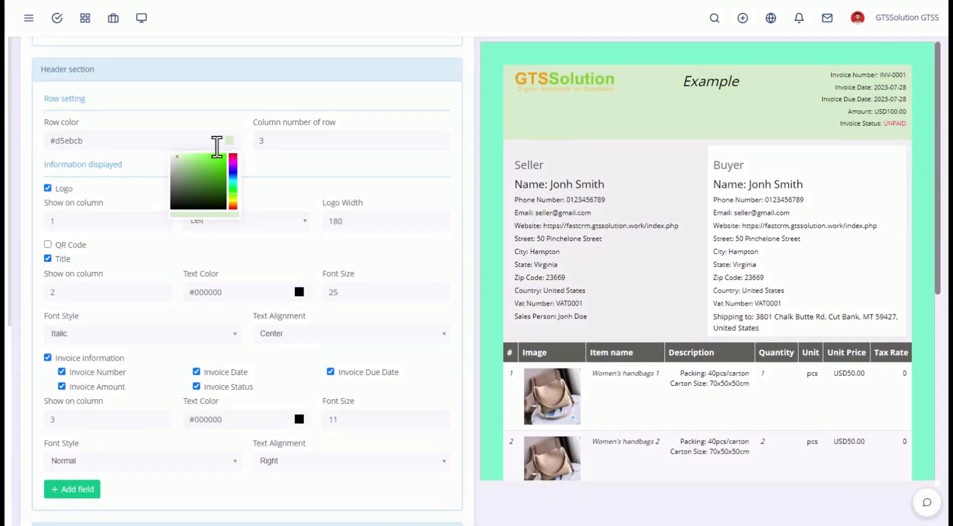
pyautogui.click(242, 127)
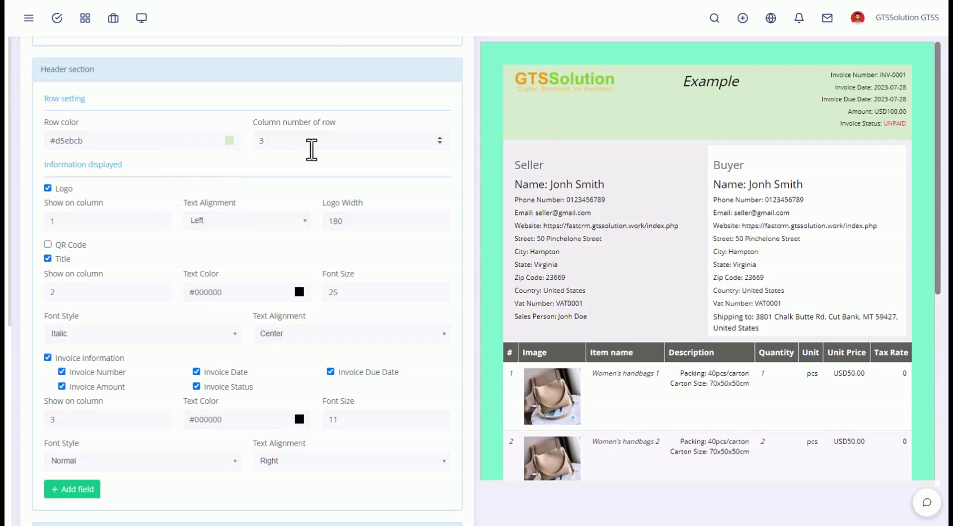
# Set the header row's number of columns to 4 and enable the header's QR code
pyautogui.doubleClick(260, 142)
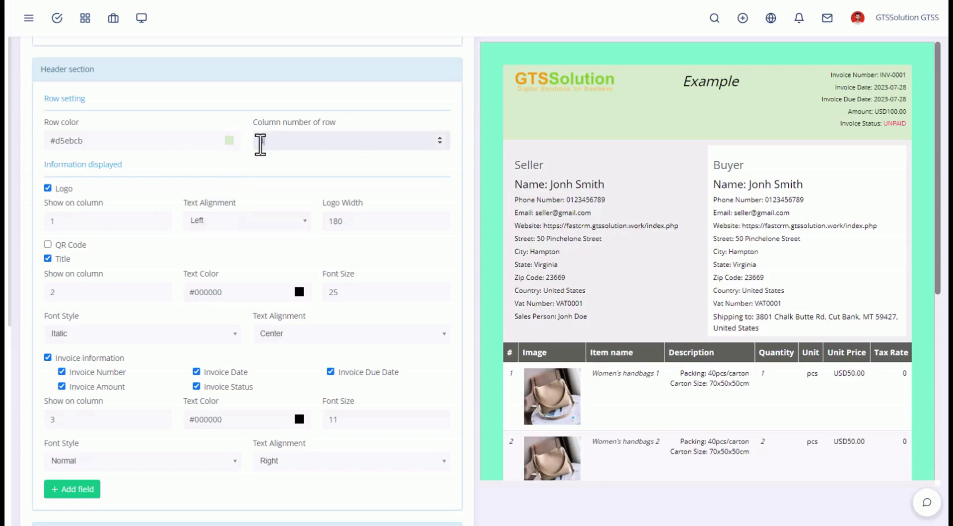
pyautogui.click(307, 166)
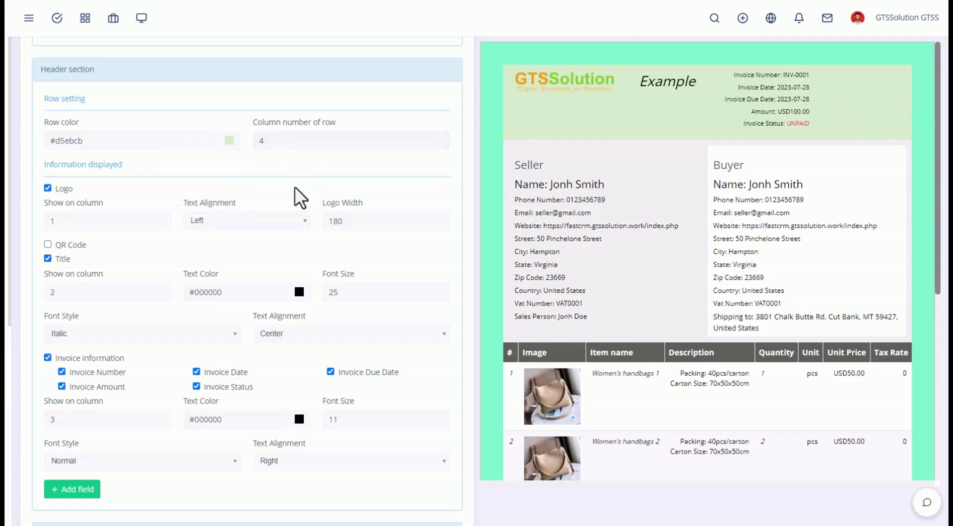
pyautogui.scroll(-1, 199, 218)
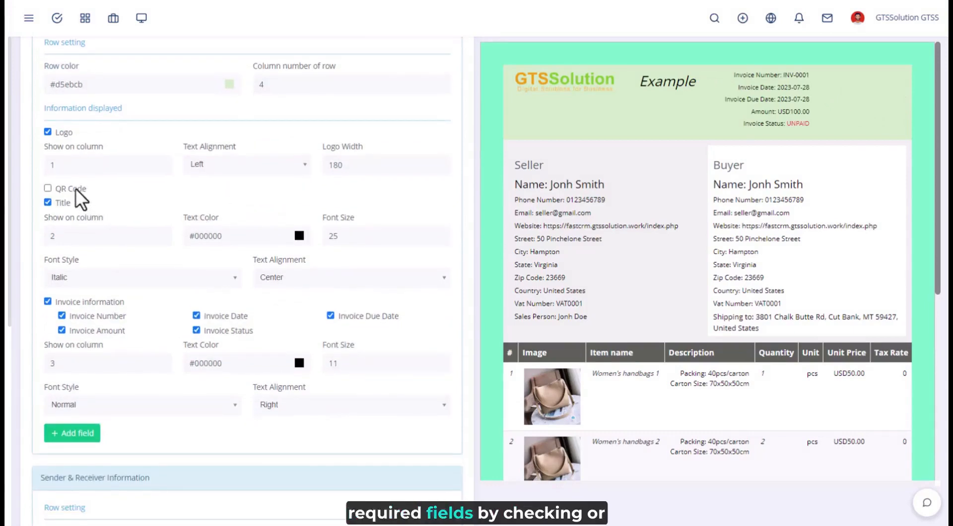
pyautogui.click(75, 190)
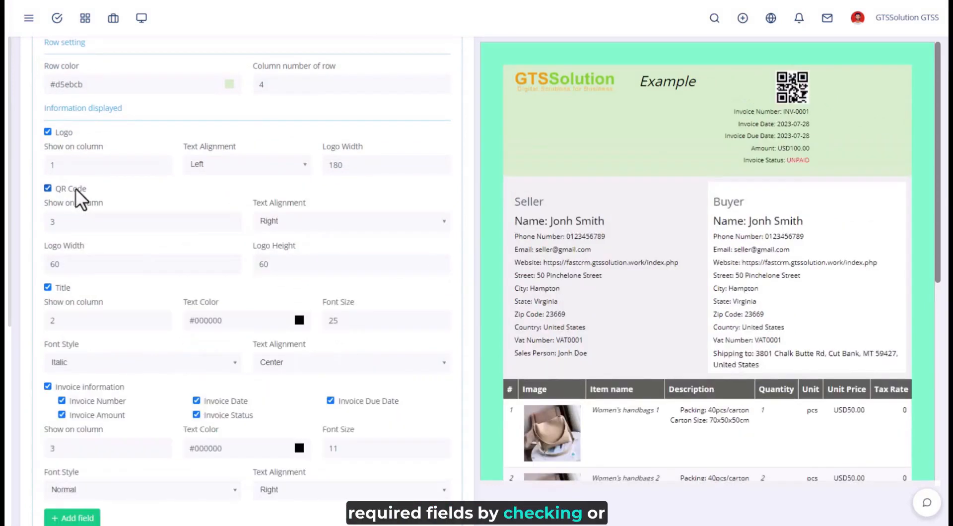
# Hide the header's logo and QR code, and show both again
pyautogui.click(62, 132)
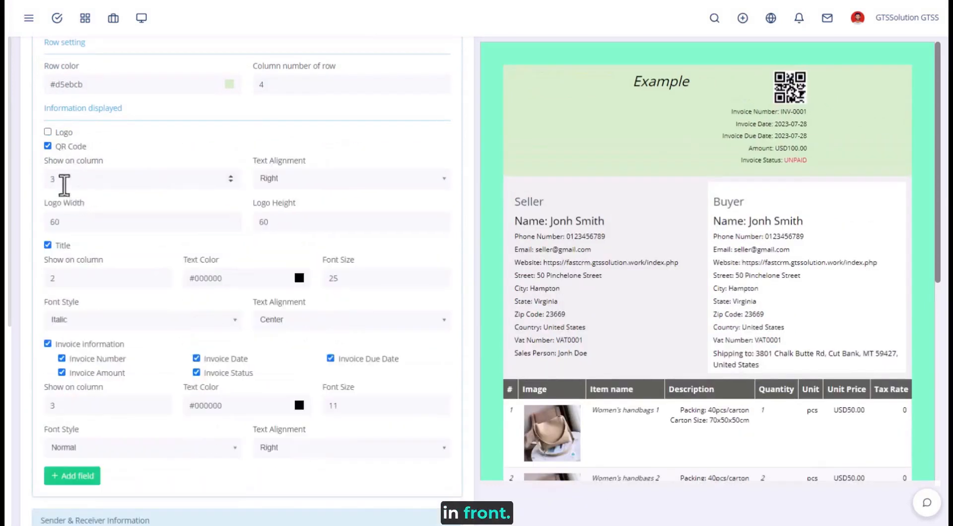
pyautogui.click(69, 147)
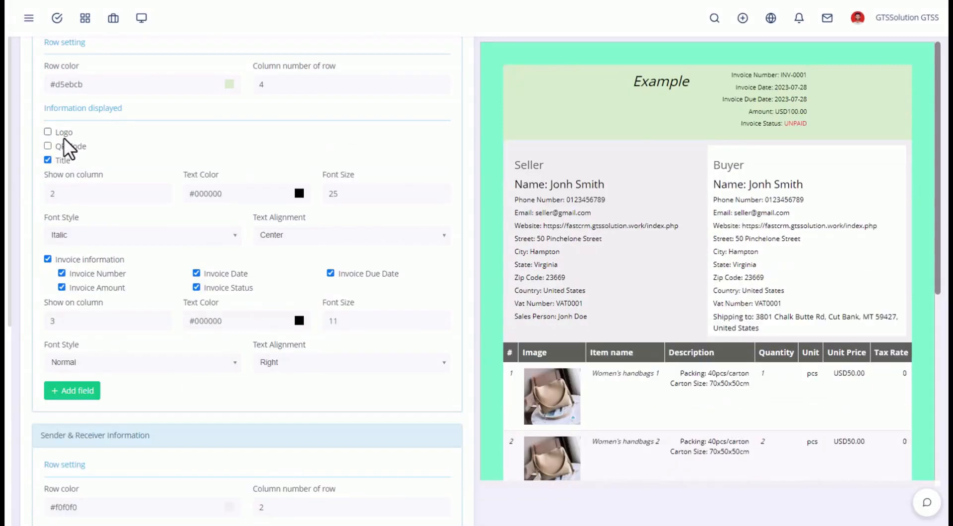
pyautogui.click(63, 132)
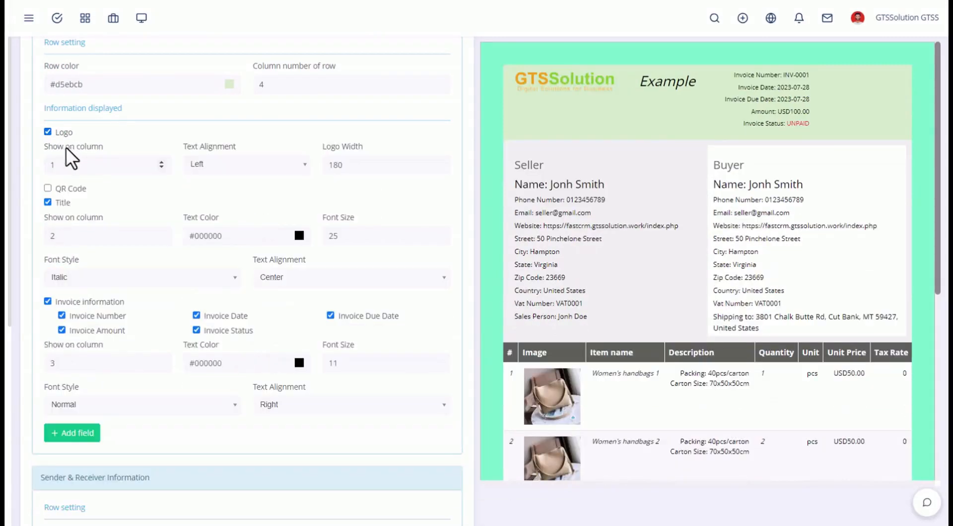
pyautogui.click(70, 188)
# Try showing the header title on column 4, and put it back on column 2
pyautogui.scroll(-1, 96, 300)
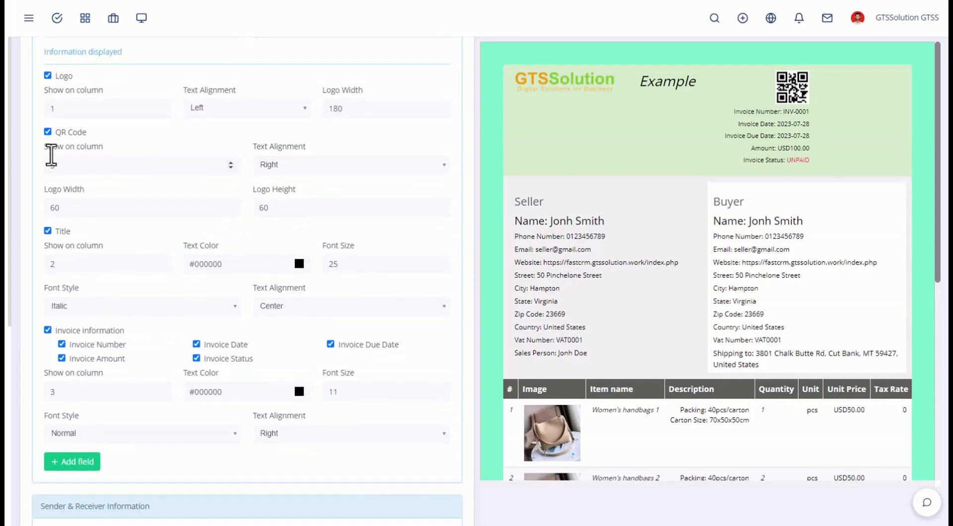
pyautogui.moveTo(76, 263); pyautogui.dragTo(51, 268)
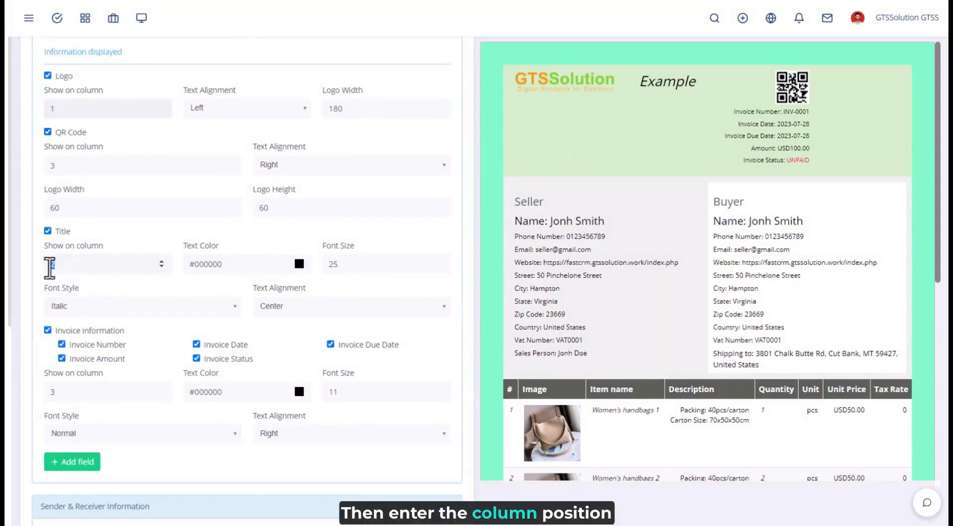
pyautogui.write('4')
pyautogui.click(171, 238)
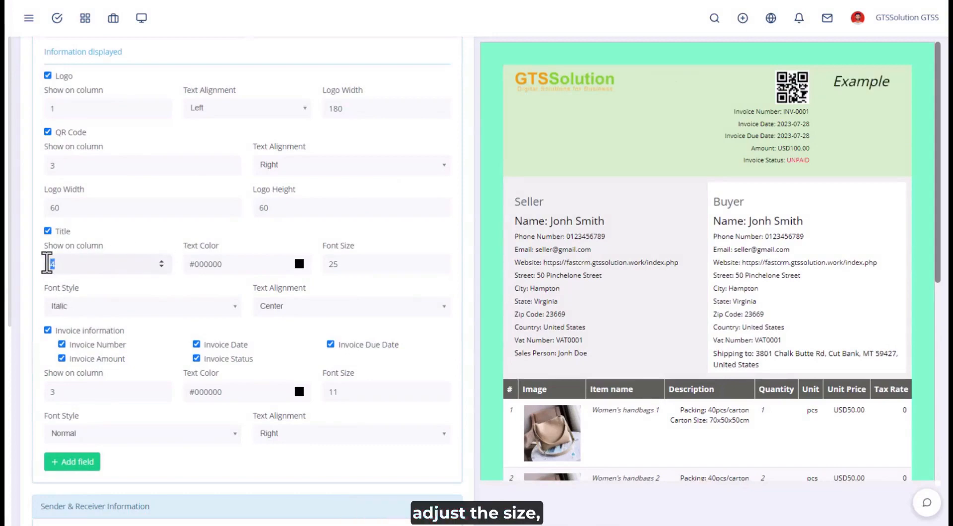
pyautogui.write('2')
pyautogui.click(110, 245)
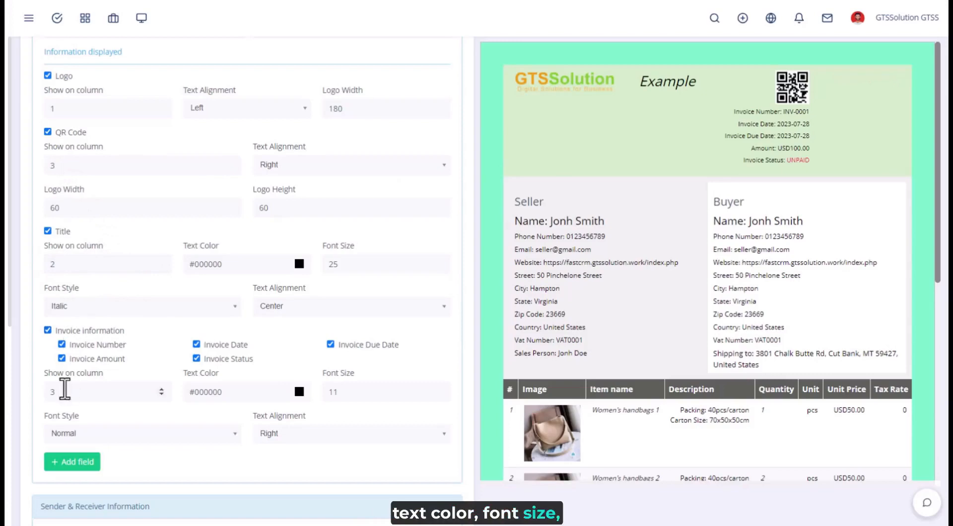
# Show the header's invoice information on column 4 and set the QR code's text alignment to Center
pyautogui.moveTo(64, 395); pyautogui.dragTo(47, 397)
pyautogui.click(94, 334)
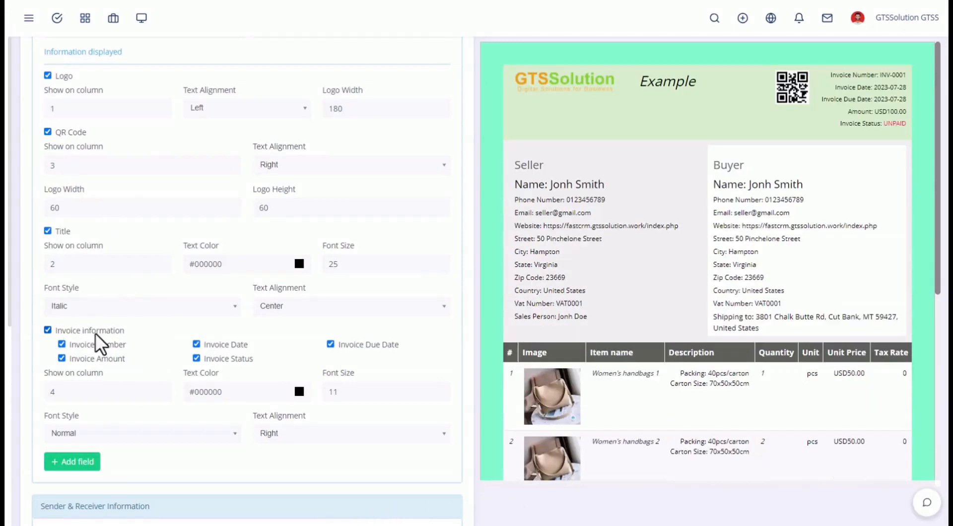
pyautogui.click(269, 165)
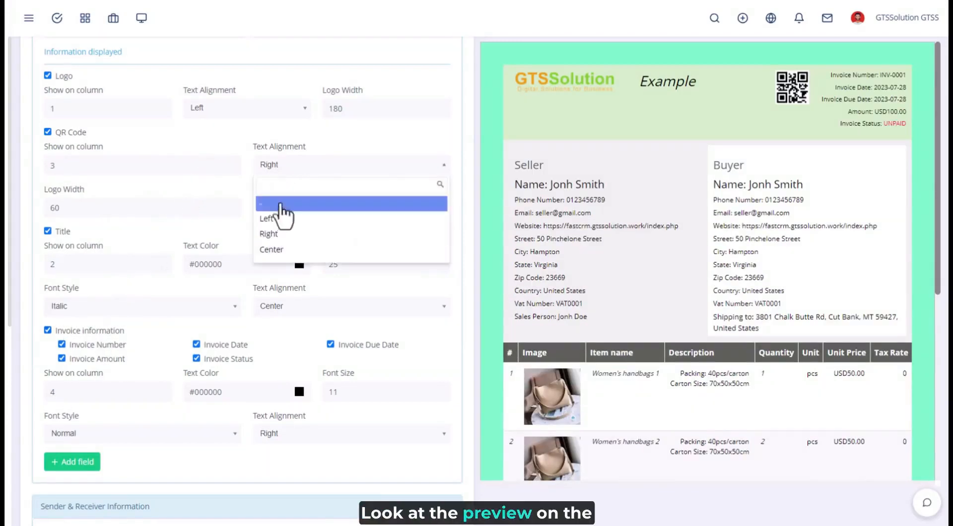
pyautogui.click(285, 249)
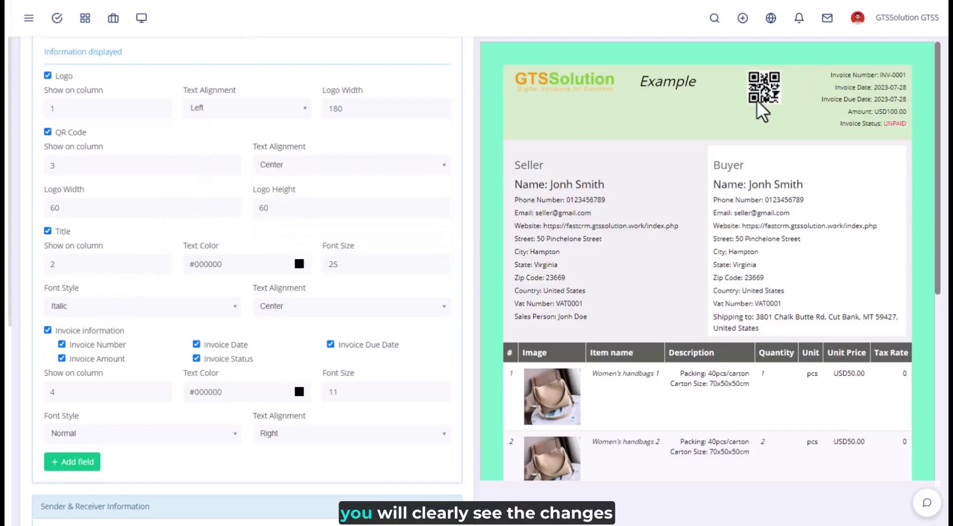
# Set the QR code's logo width to 70 and its text alignment to the blank "-" option
pyautogui.moveTo(106, 211); pyautogui.dragTo(47, 215)
pyautogui.write('70')
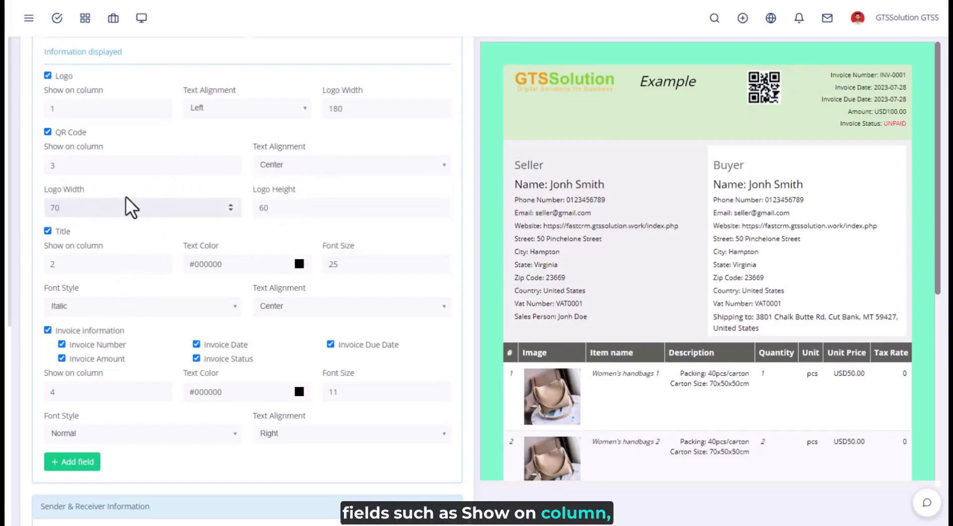
pyautogui.click(309, 170)
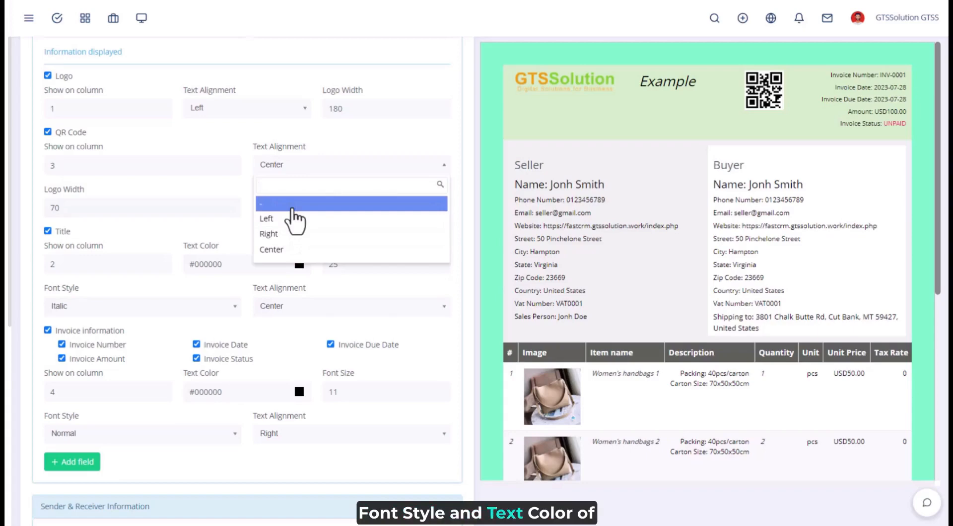
pyautogui.click(292, 208)
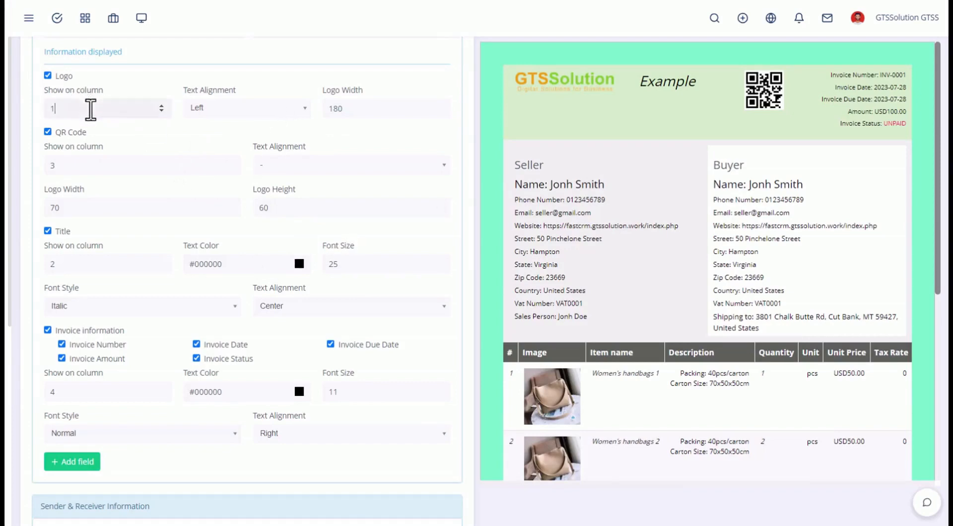
# Try the Right and Center alignments for the header logo, and set it back to Left
pyautogui.click(218, 109)
pyautogui.click(209, 179)
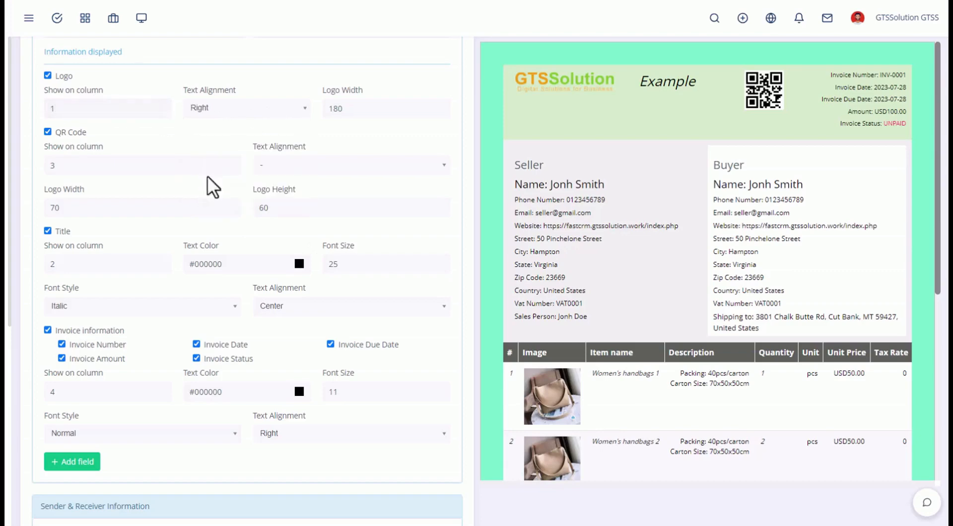
pyautogui.click(234, 109)
pyautogui.click(209, 195)
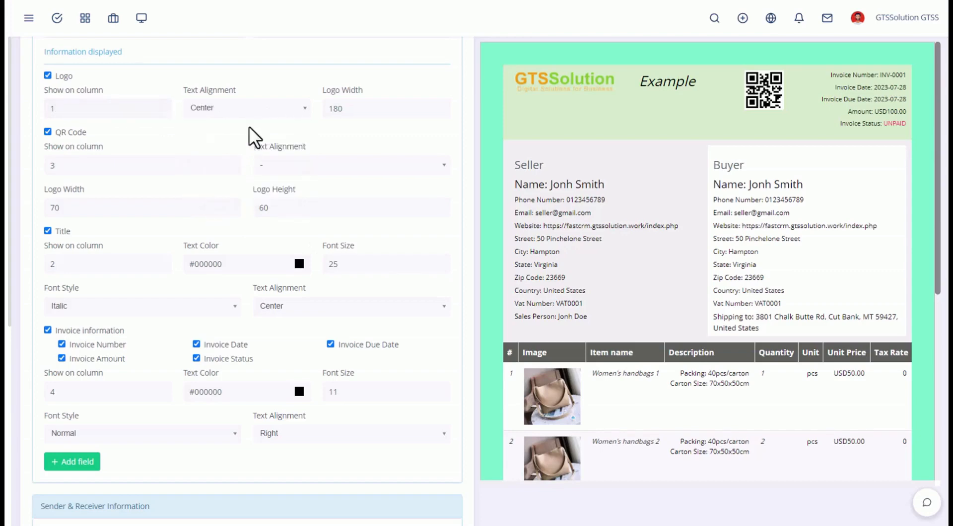
pyautogui.click(256, 109)
pyautogui.click(215, 159)
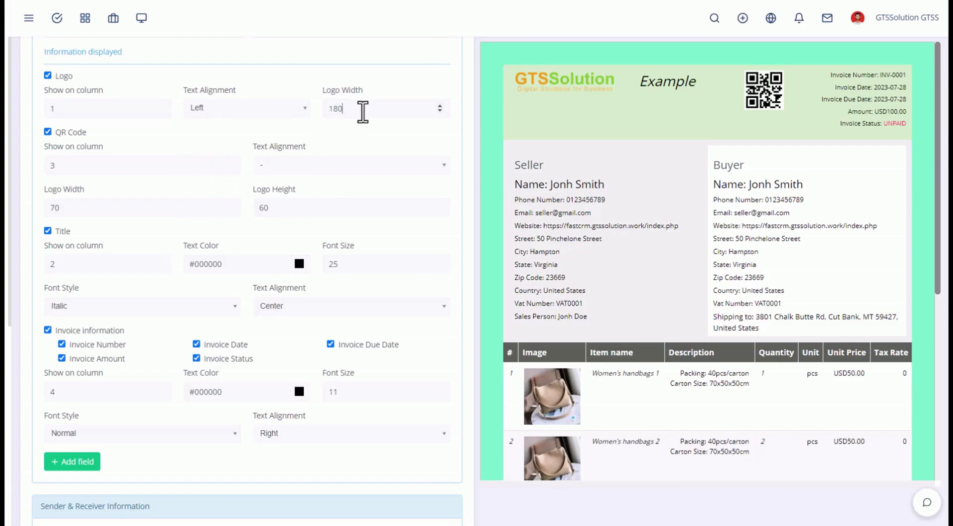
# Set the header logo's width to 200
pyautogui.moveTo(363, 112); pyautogui.dragTo(324, 117)
pyautogui.write('2')
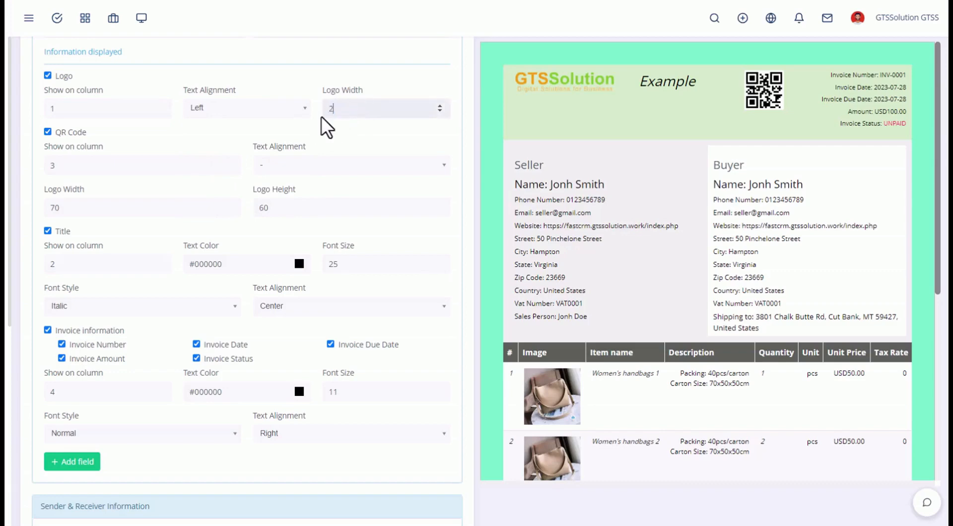
pyautogui.write('00')
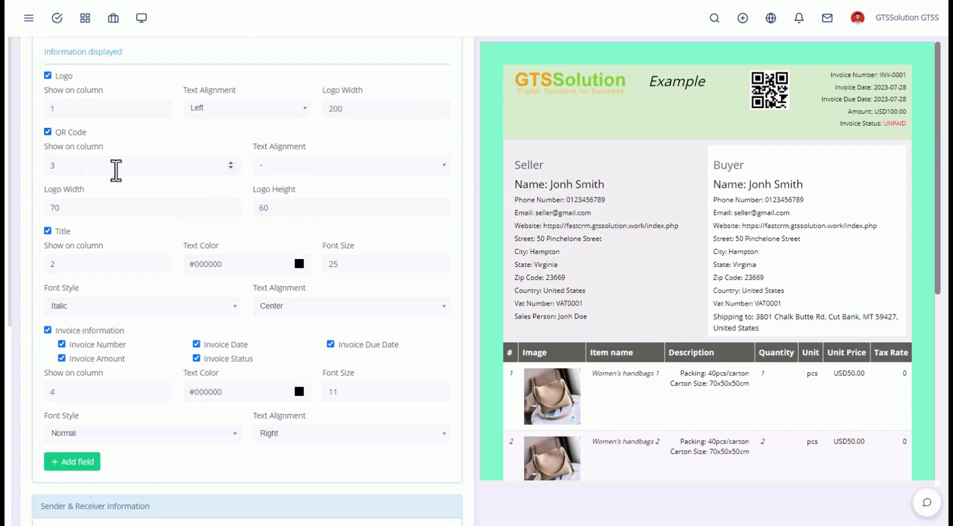
# Try the Left alignment for the QR code, and set its text alignment to Center
pyautogui.click(298, 168)
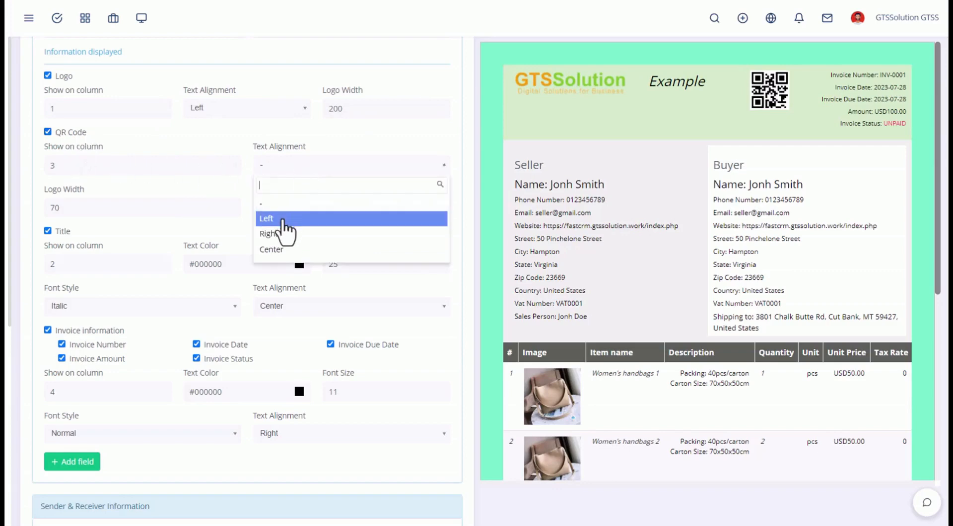
pyautogui.click(284, 221)
pyautogui.click(302, 169)
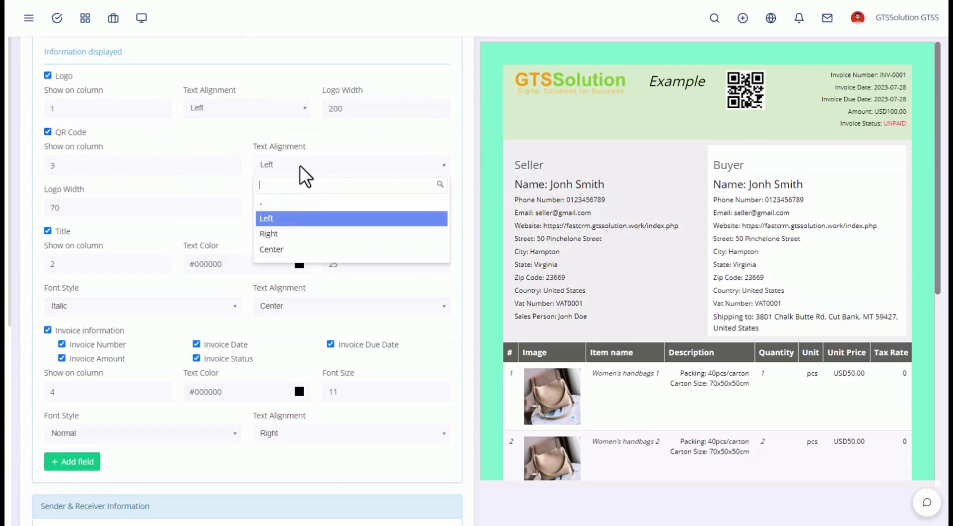
pyautogui.click(291, 249)
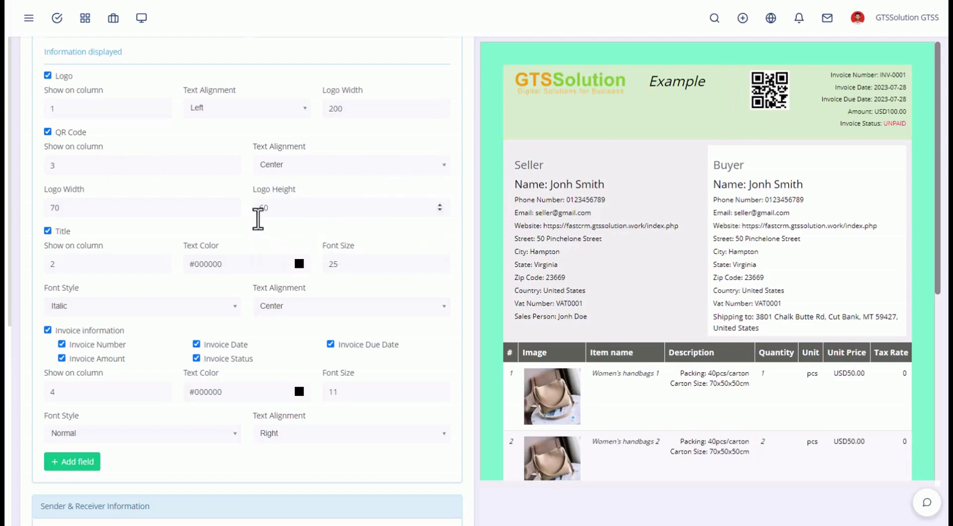
# Copy the QR code's width value into its height so the height is 70
pyautogui.moveTo(83, 211); pyautogui.dragTo(34, 226)
pyautogui.hotkey('ctrl', 'c')
pyautogui.moveTo(289, 211); pyautogui.dragTo(258, 226)
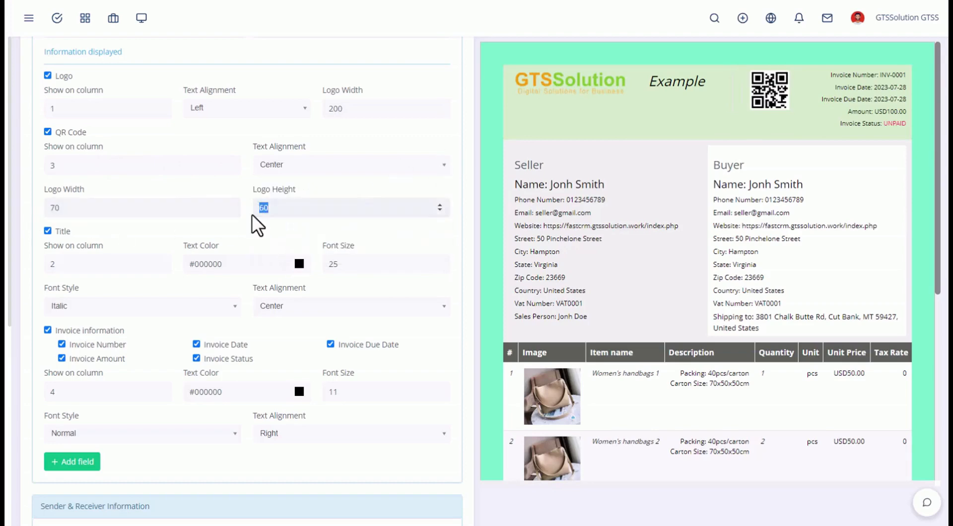
pyautogui.hotkey('ctrl', 'v')
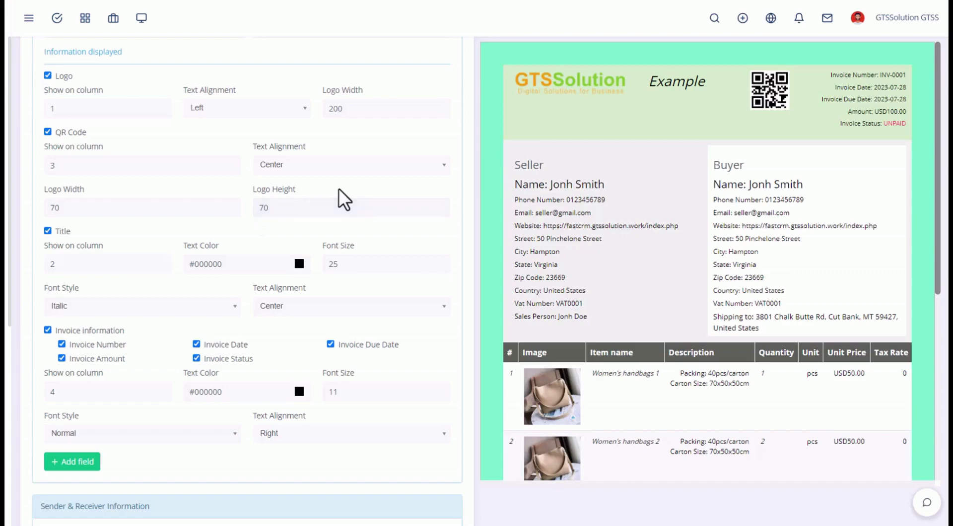
# Set both the QR code's logo width and logo height to 60
pyautogui.moveTo(64, 208); pyautogui.dragTo(38, 214)
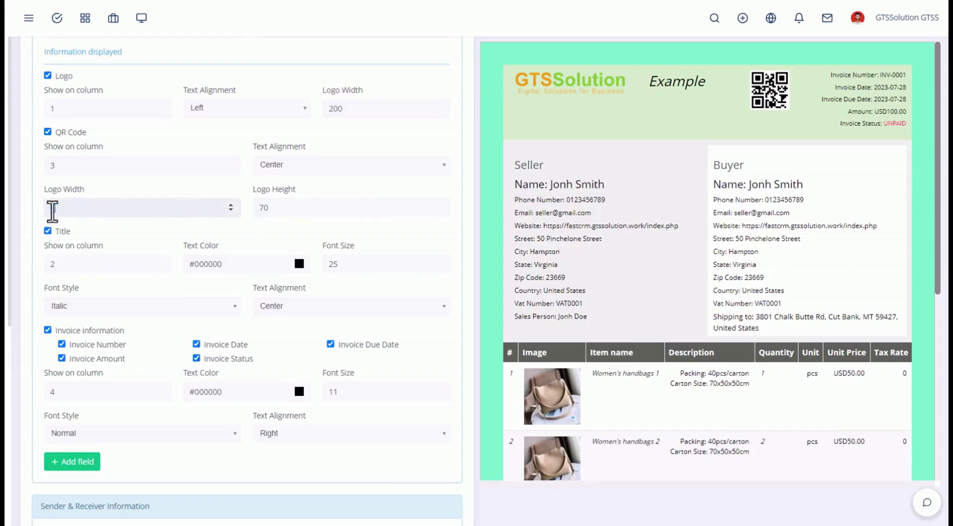
pyautogui.write('60')
pyautogui.moveTo(288, 209); pyautogui.dragTo(263, 211)
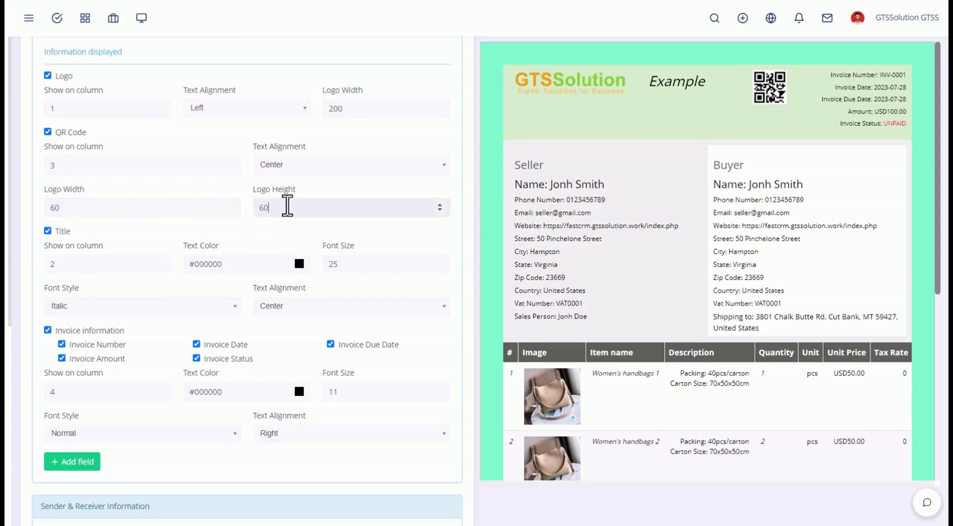
# Set the header title's text color to pink #df165a and its font size to 27
pyautogui.scroll(-1, 98, 293)
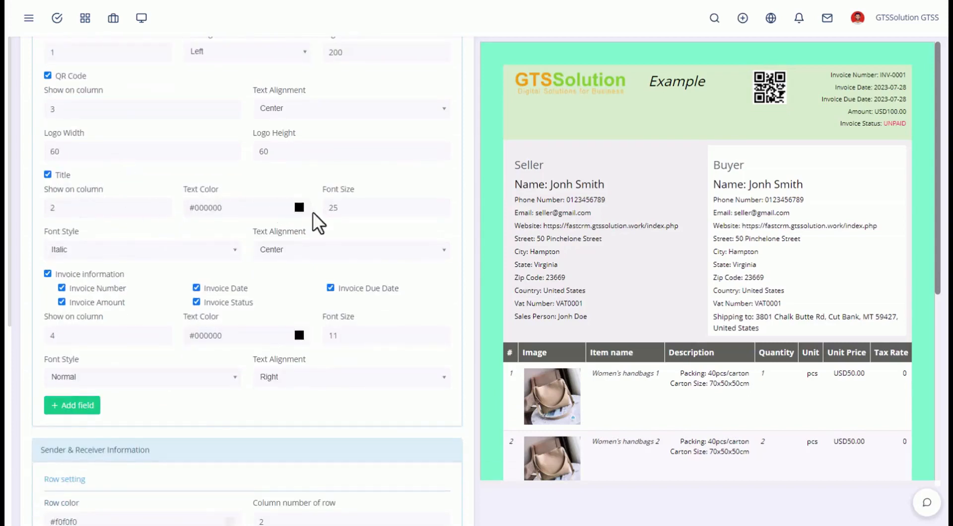
pyautogui.click(76, 212)
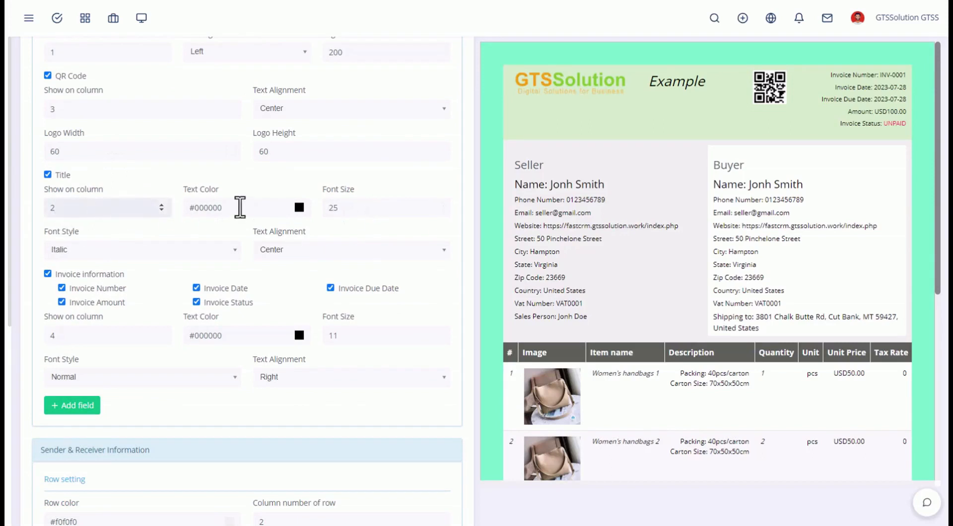
pyautogui.click(299, 207)
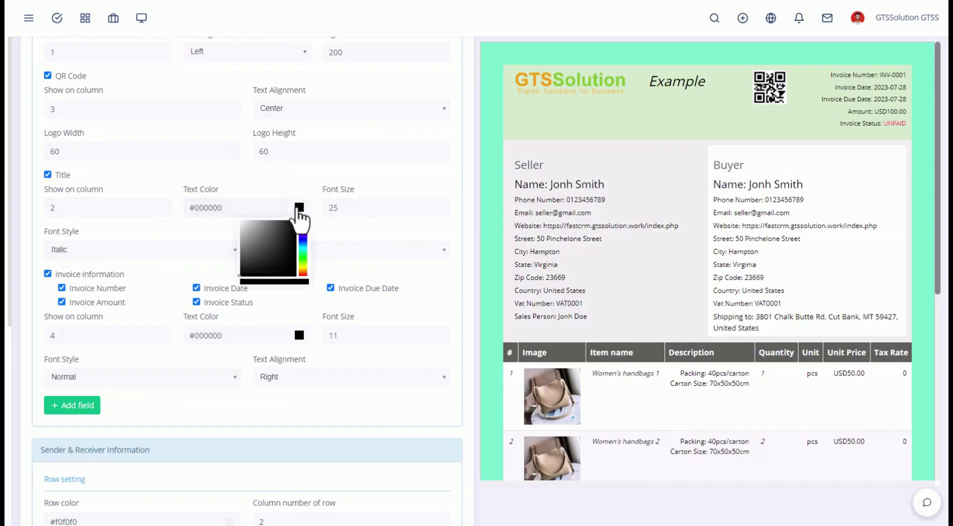
pyautogui.click(291, 228)
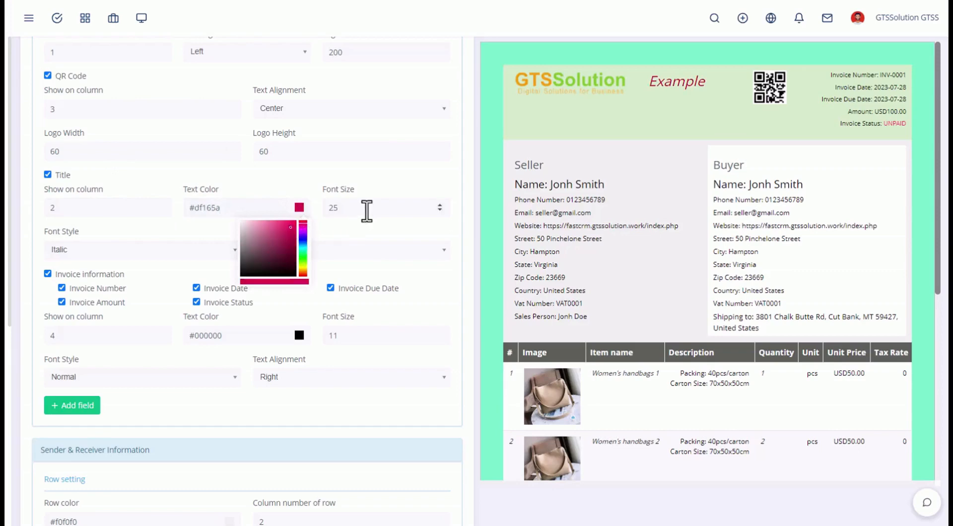
pyautogui.click(366, 211)
pyautogui.moveTo(362, 211); pyautogui.dragTo(318, 222)
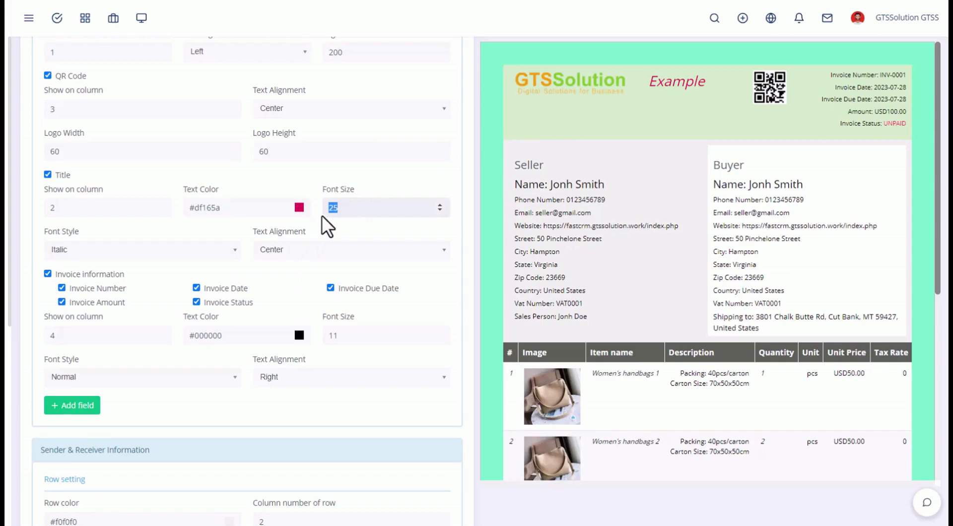
pyautogui.write('27')
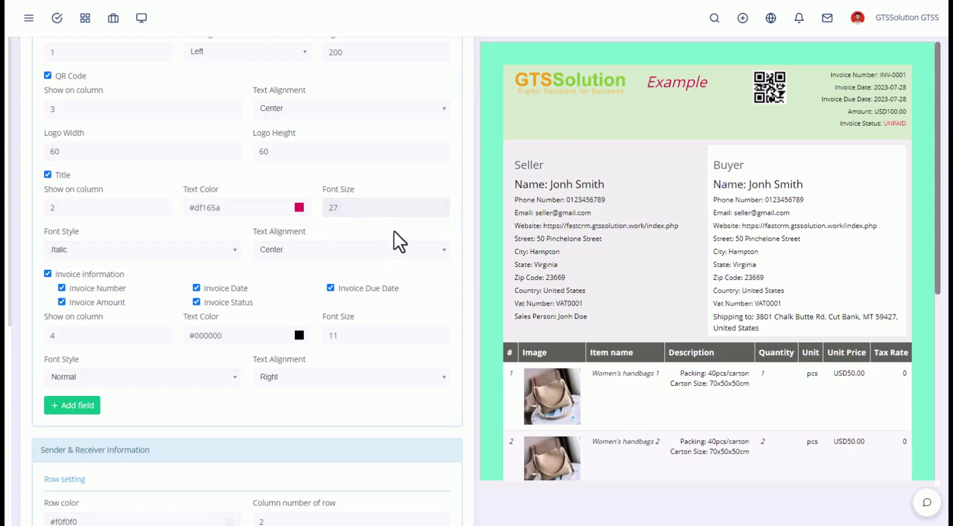
# Try the Inherit font style for the header title, and set the style to Oblique
pyautogui.click(82, 251)
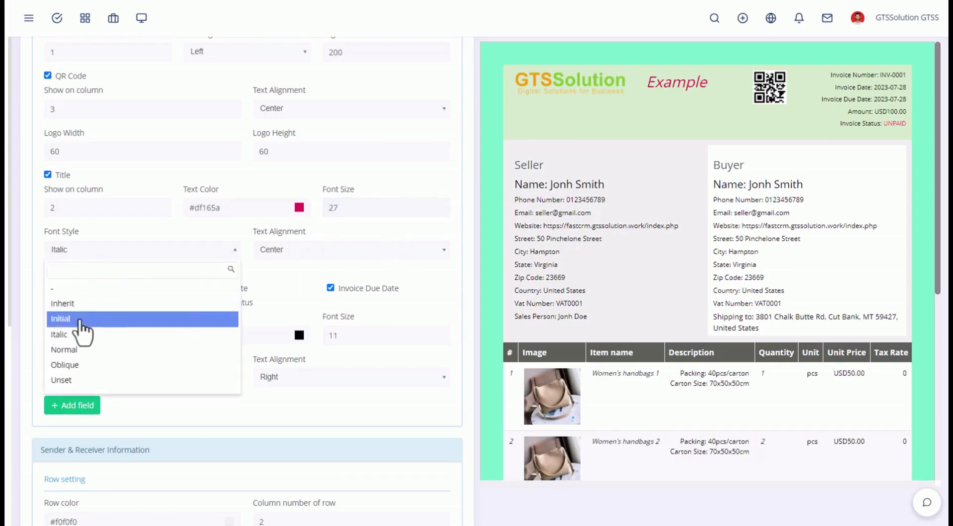
pyautogui.click(83, 301)
pyautogui.click(130, 250)
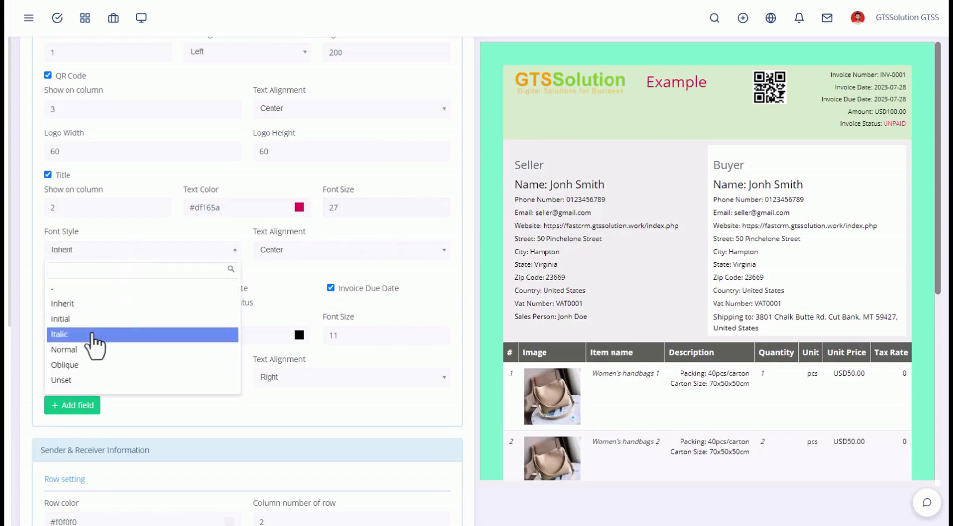
pyautogui.click(85, 365)
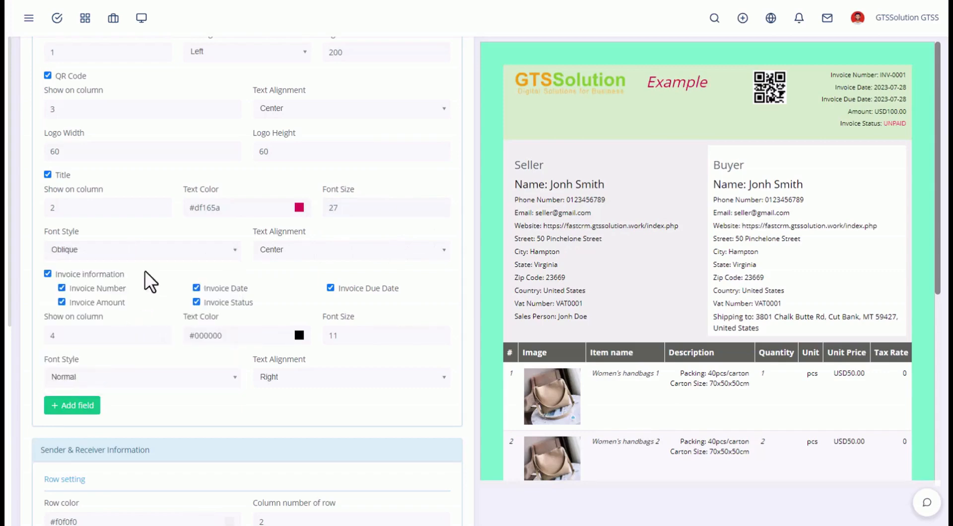
# Try the Left and Right alignments for the header title, and set it back to Center
pyautogui.click(292, 266)
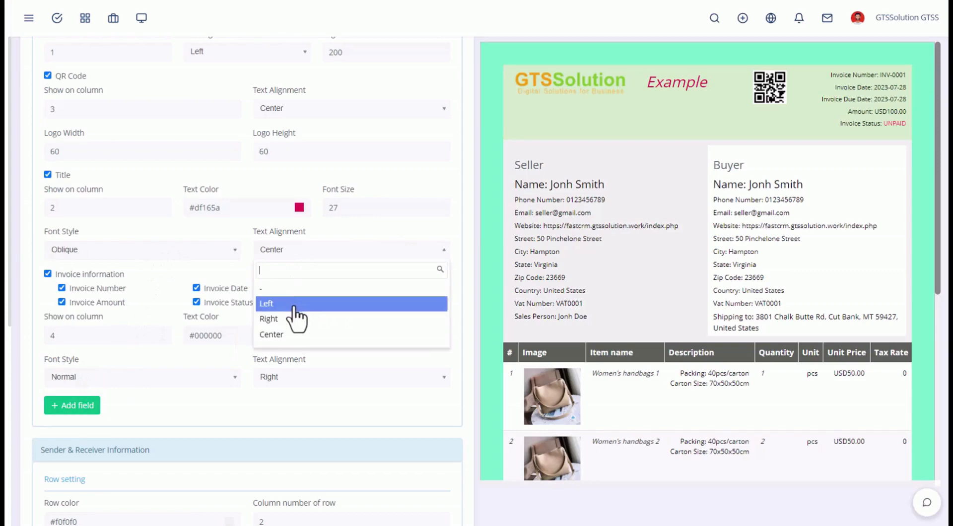
pyautogui.click(294, 304)
pyautogui.click(330, 251)
pyautogui.click(288, 320)
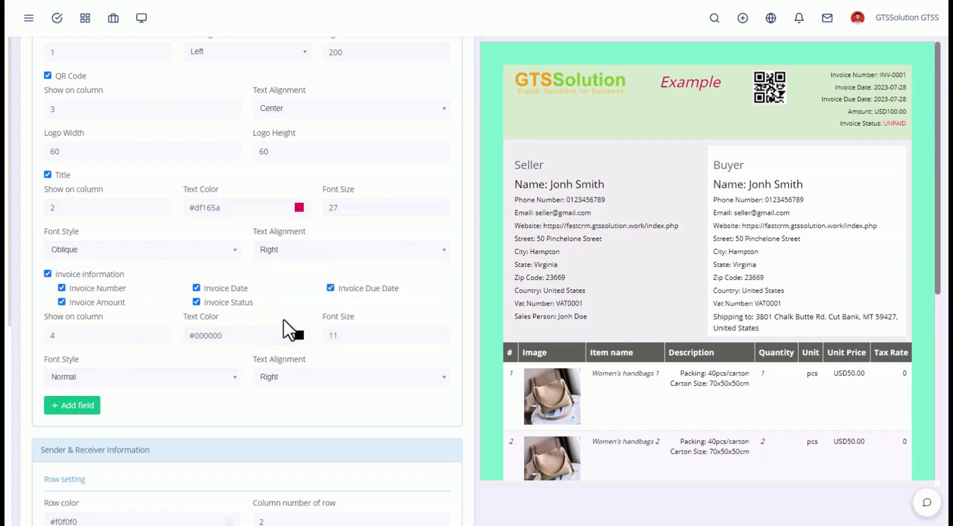
pyautogui.click(350, 255)
pyautogui.click(295, 336)
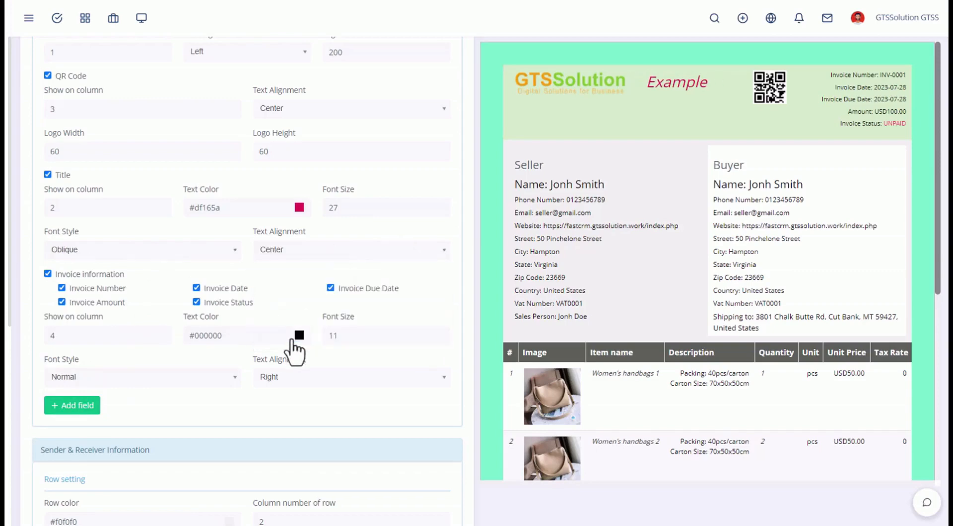
pyautogui.click(342, 251)
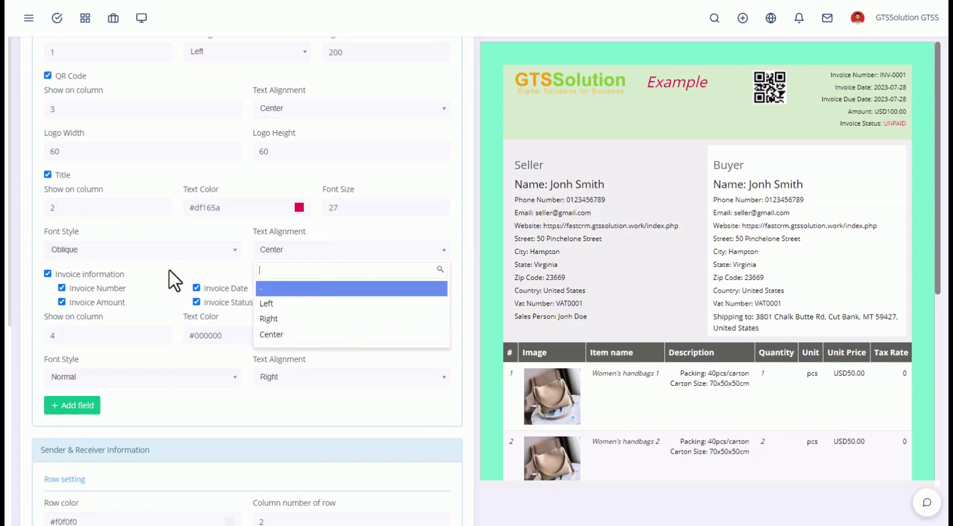
# Try hiding Invoice Number, Invoice Amount, Invoice Date and Invoice Status in the header's invoice information, and show them all again
pyautogui.click(194, 261)
pyautogui.scroll(-1, 191, 287)
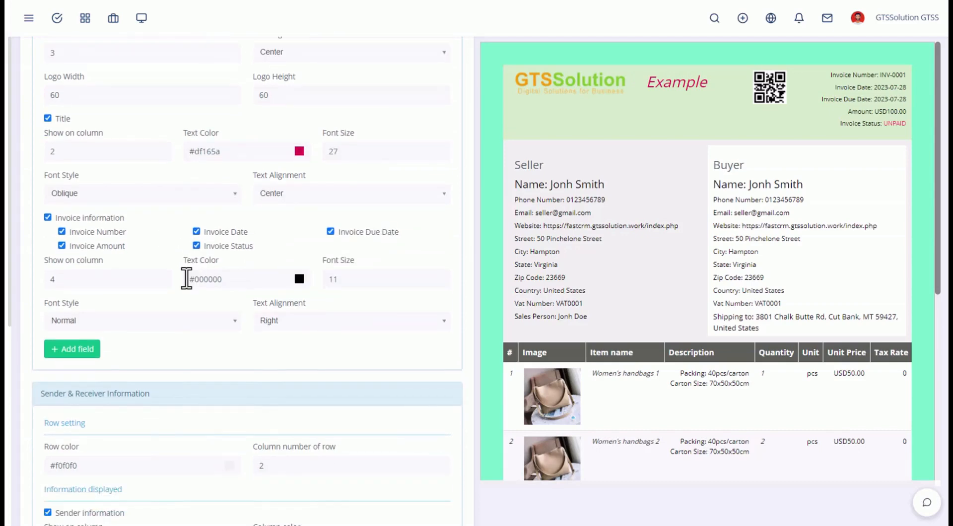
pyautogui.click(103, 232)
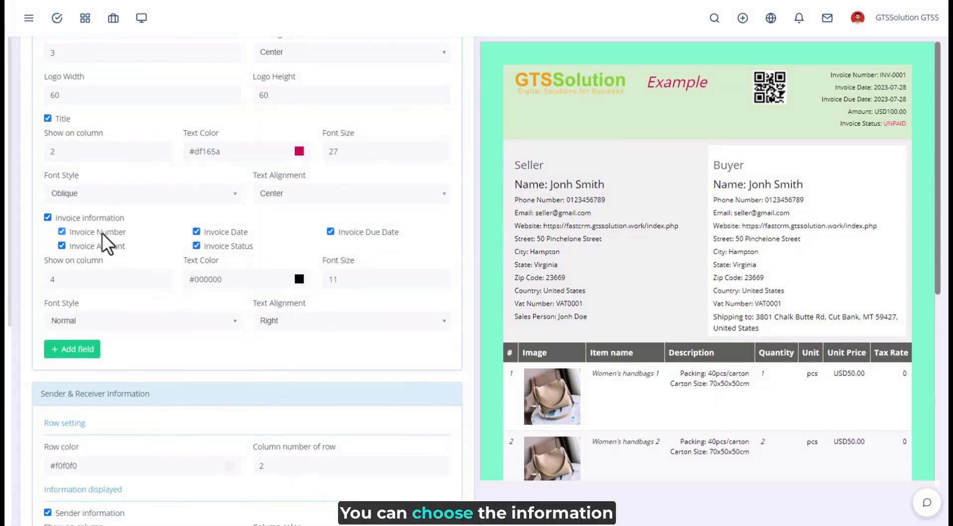
pyautogui.click(100, 246)
pyautogui.click(203, 232)
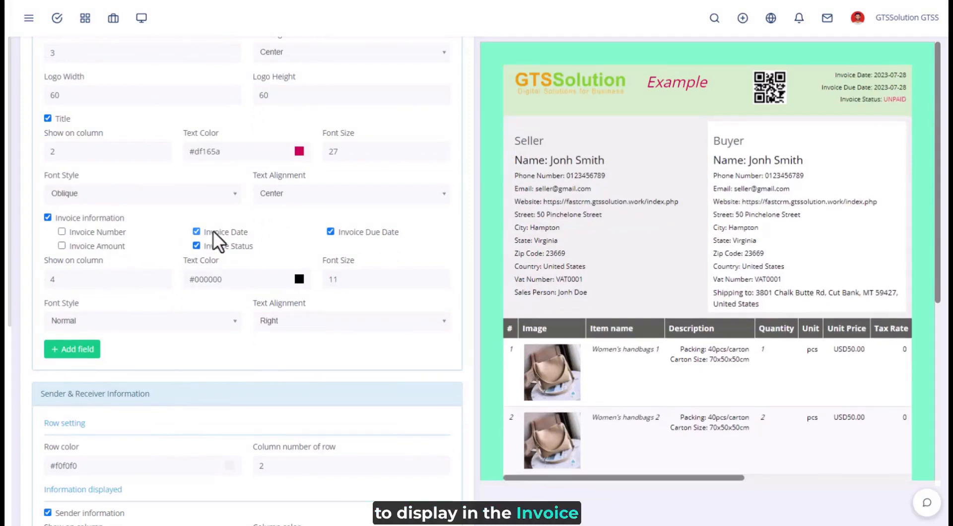
pyautogui.click(208, 246)
pyautogui.click(218, 233)
pyautogui.click(219, 246)
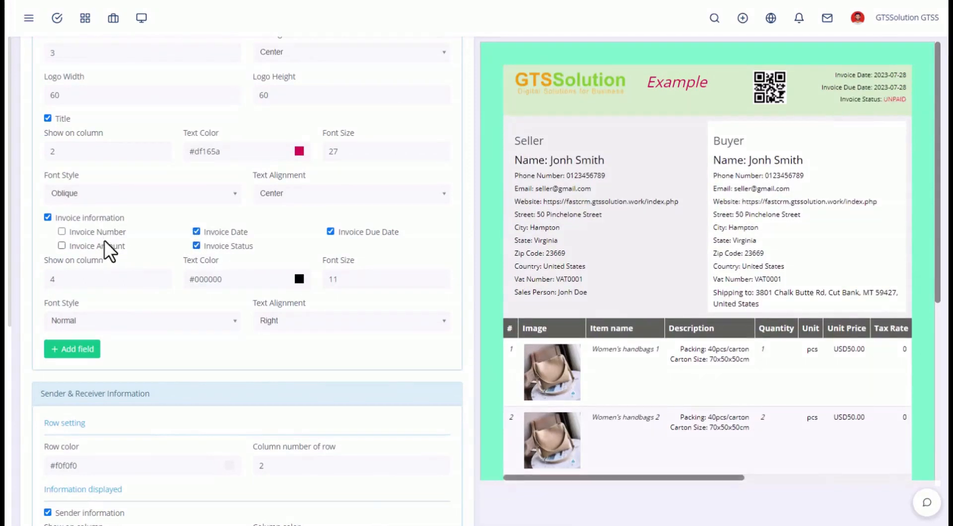
pyautogui.click(102, 232)
pyautogui.click(99, 246)
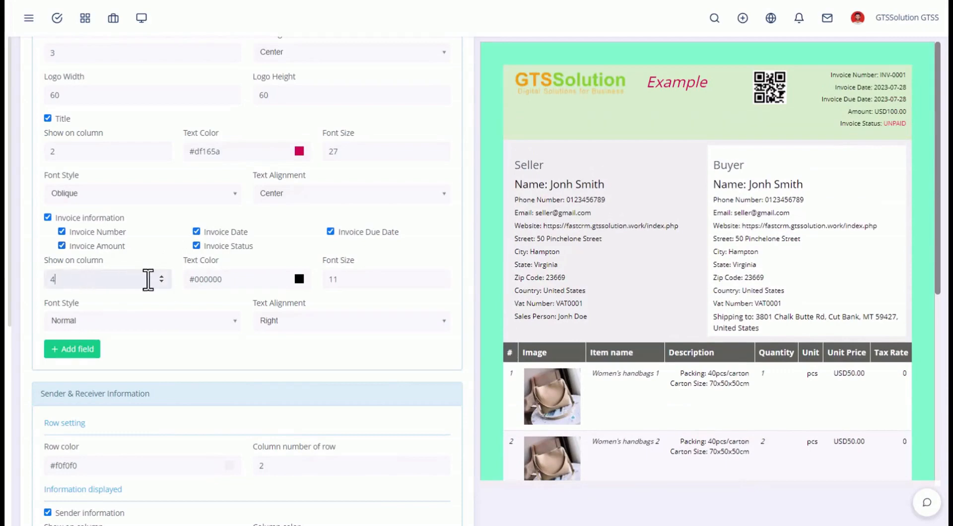
# Set the text color of the header's invoice information to pink #f11584
pyautogui.click(299, 279)
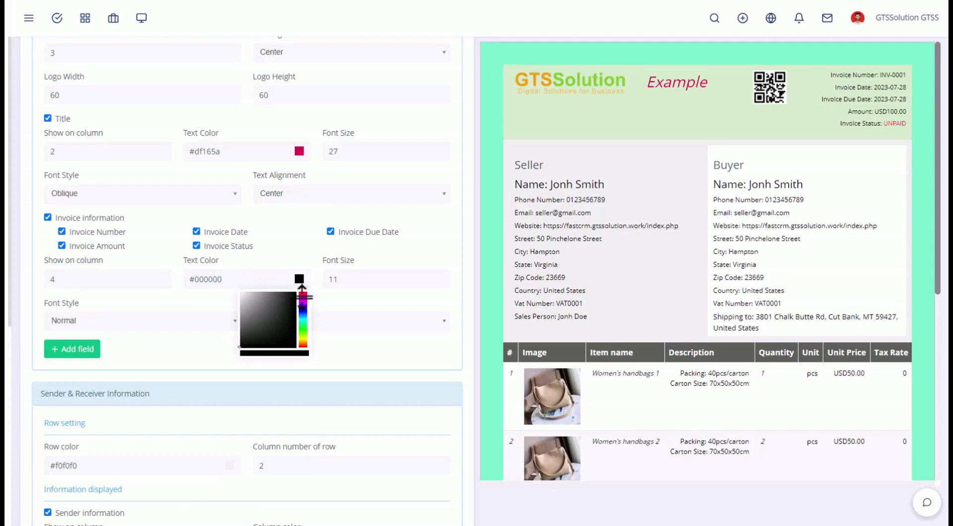
pyautogui.click(303, 293)
pyautogui.click(291, 296)
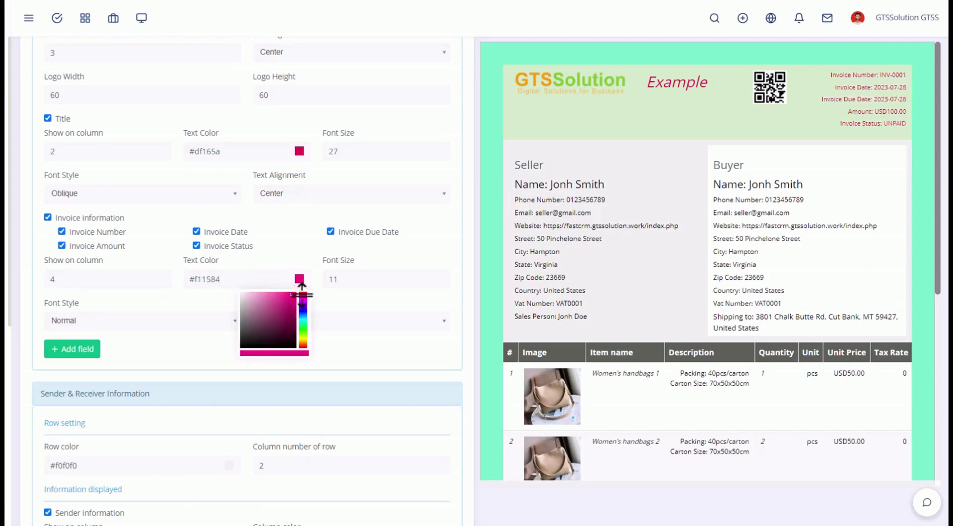
# Try font size 12 for the header's invoice information, and set it back to 11
pyautogui.click(363, 282)
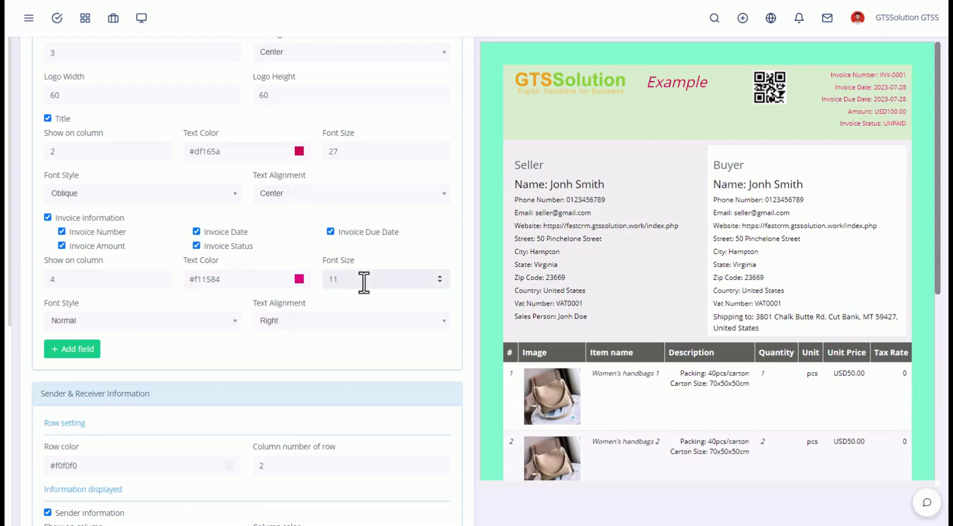
pyautogui.moveTo(364, 282); pyautogui.dragTo(323, 283)
pyautogui.write('12')
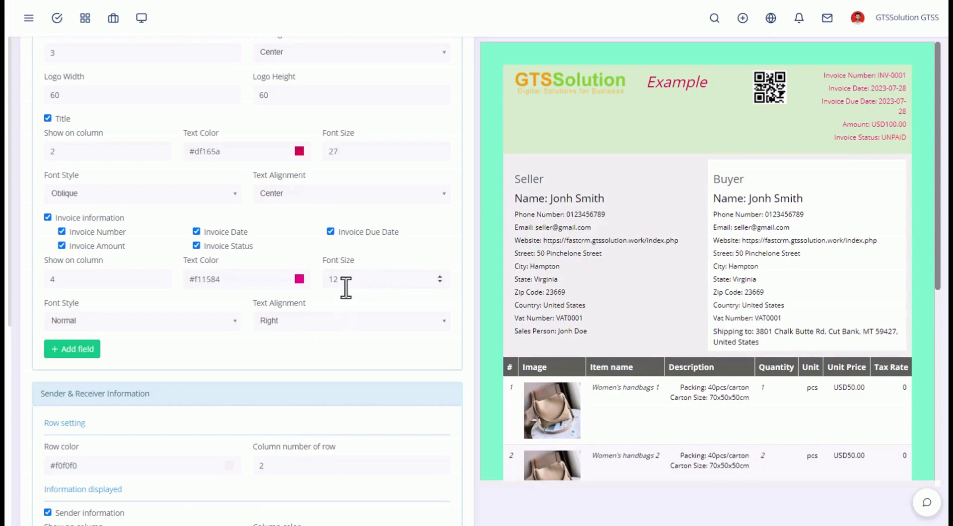
pyautogui.moveTo(348, 281); pyautogui.dragTo(325, 281)
pyautogui.write('11')
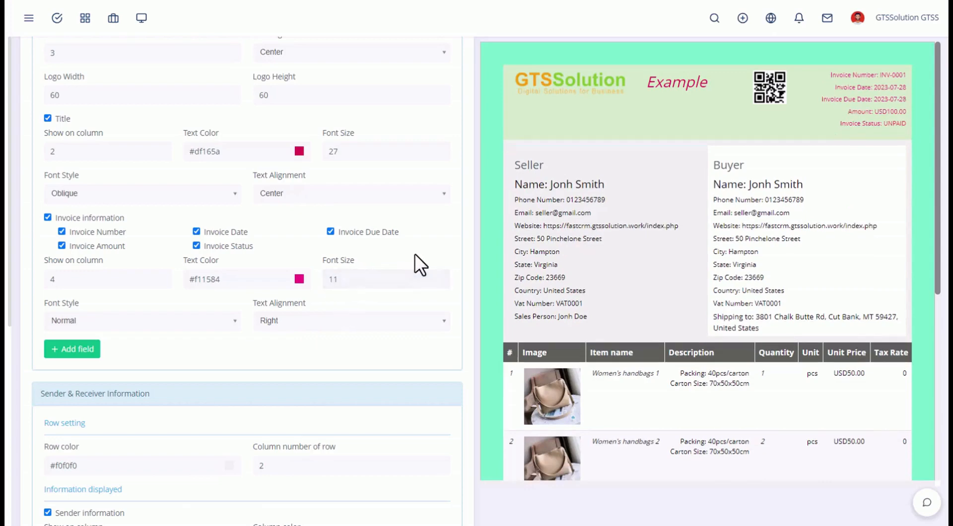
# Try the Left and Center alignments for the header's invoice information, and set it back to Right
pyautogui.click(281, 326)
pyautogui.click(282, 376)
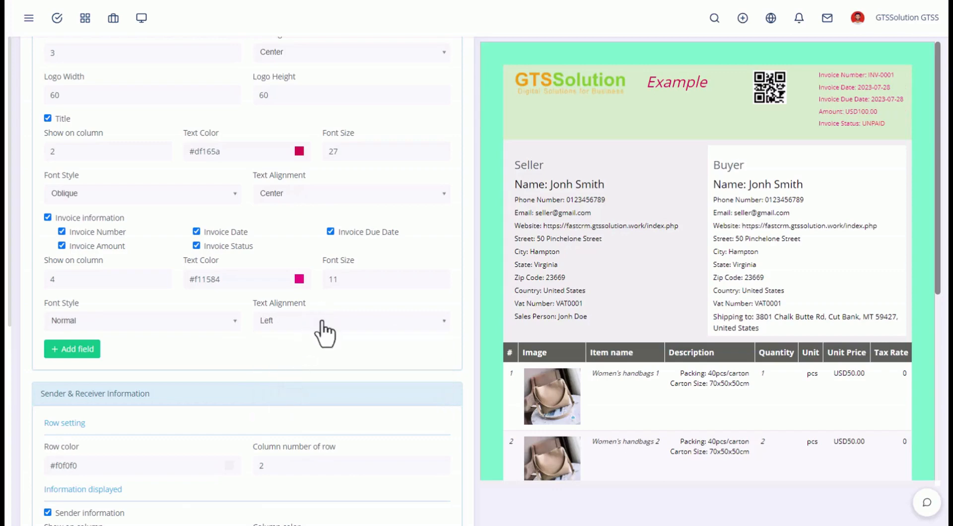
pyautogui.click(322, 321)
pyautogui.click(287, 406)
pyautogui.click(333, 320)
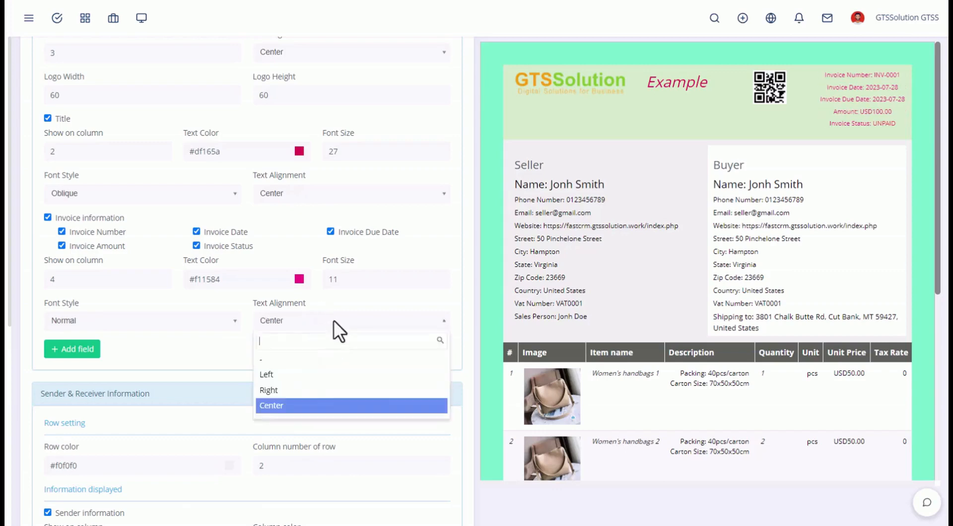
pyautogui.click(290, 391)
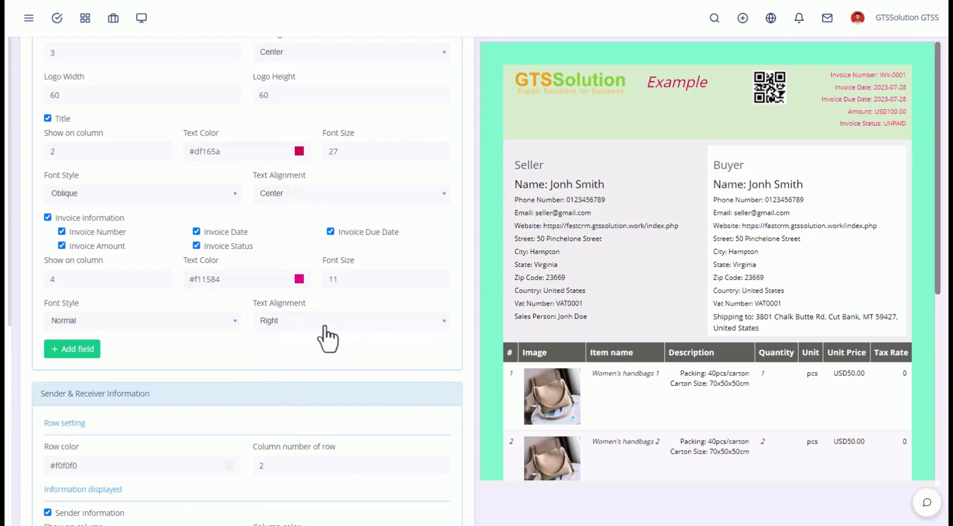
# Try the Initial, Unset and Italic font styles for the header's invoice information, and settle on Initial
pyautogui.click(141, 325)
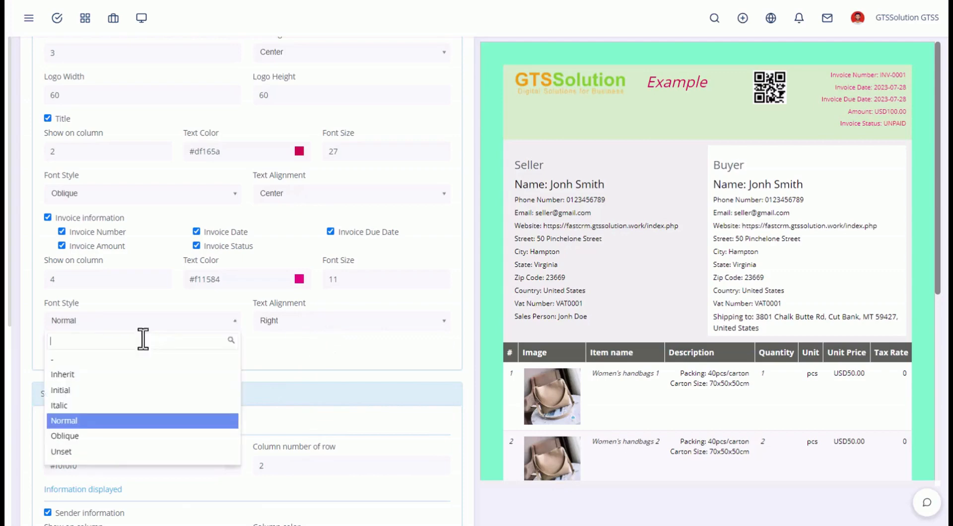
pyautogui.click(108, 391)
pyautogui.click(171, 322)
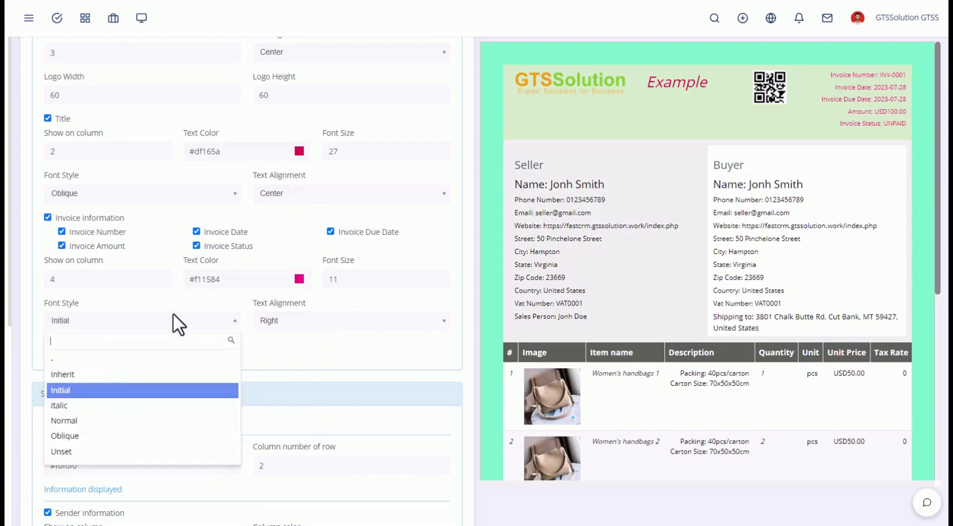
pyautogui.click(120, 452)
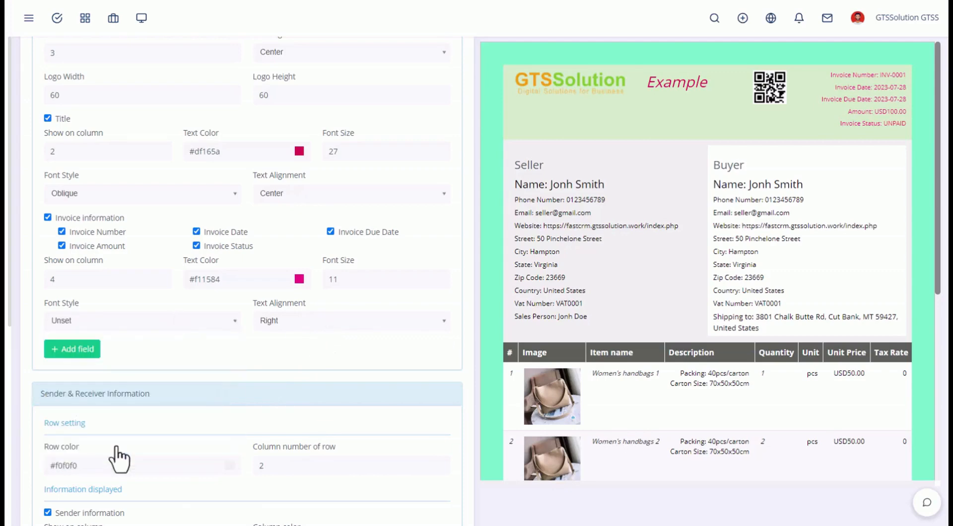
pyautogui.click(156, 325)
pyautogui.click(151, 407)
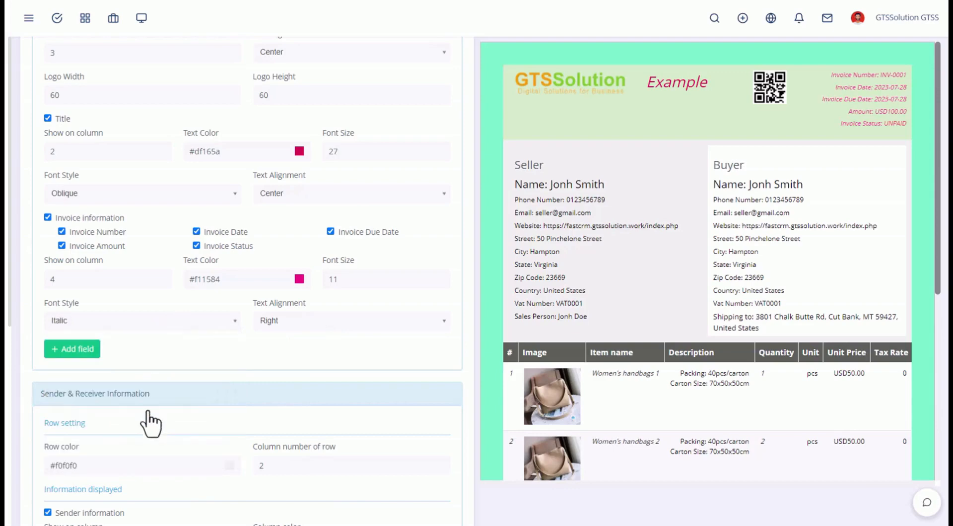
pyautogui.click(185, 322)
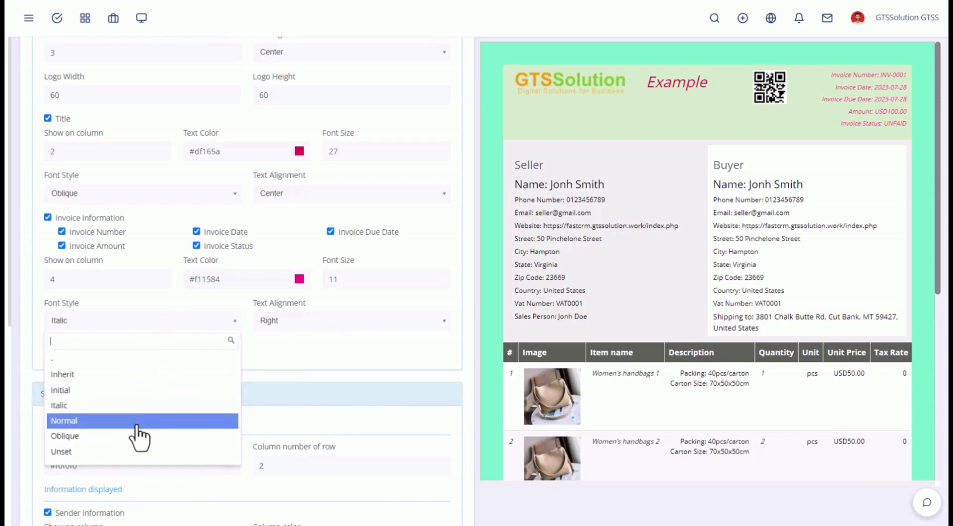
pyautogui.click(132, 390)
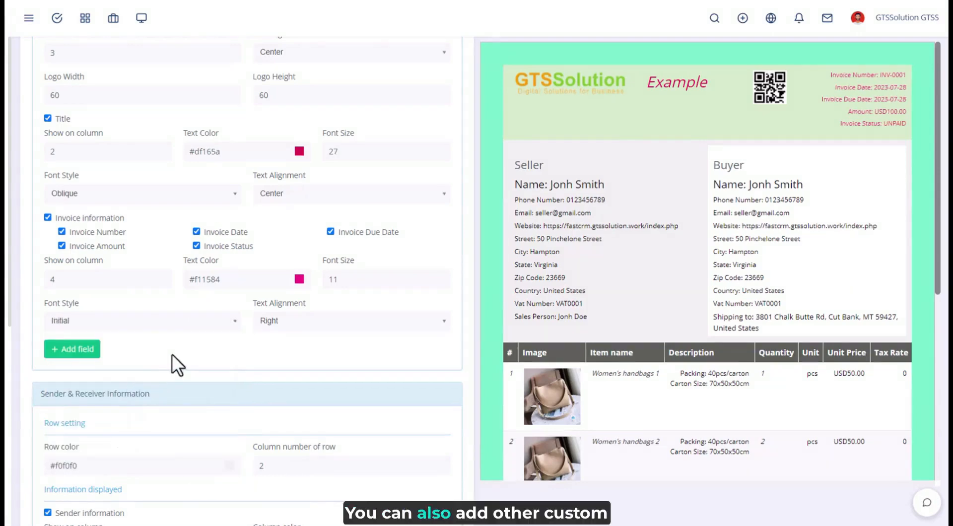
# Add a custom field to the invoice information with the name "Field 1" and the label "Field 1 Label"
pyautogui.click(81, 351)
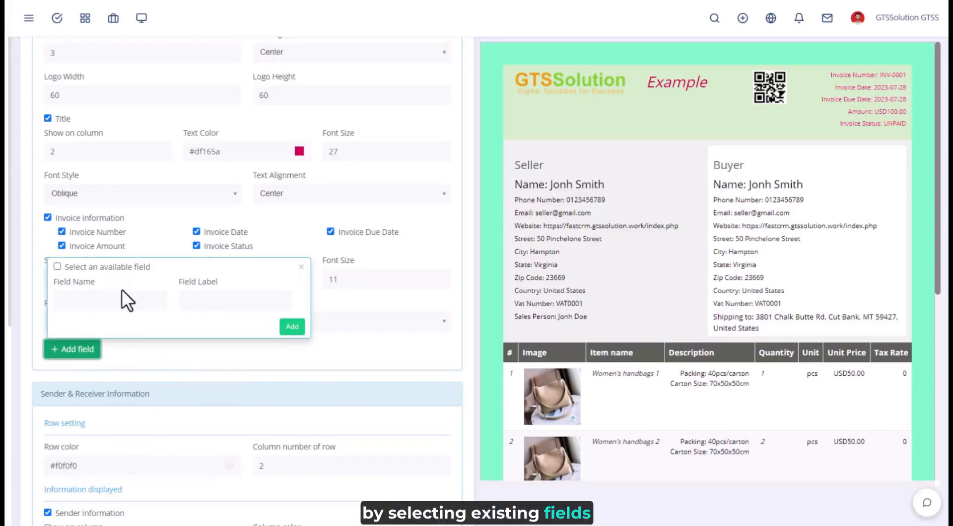
pyautogui.click(194, 299)
pyautogui.write('Field 1')
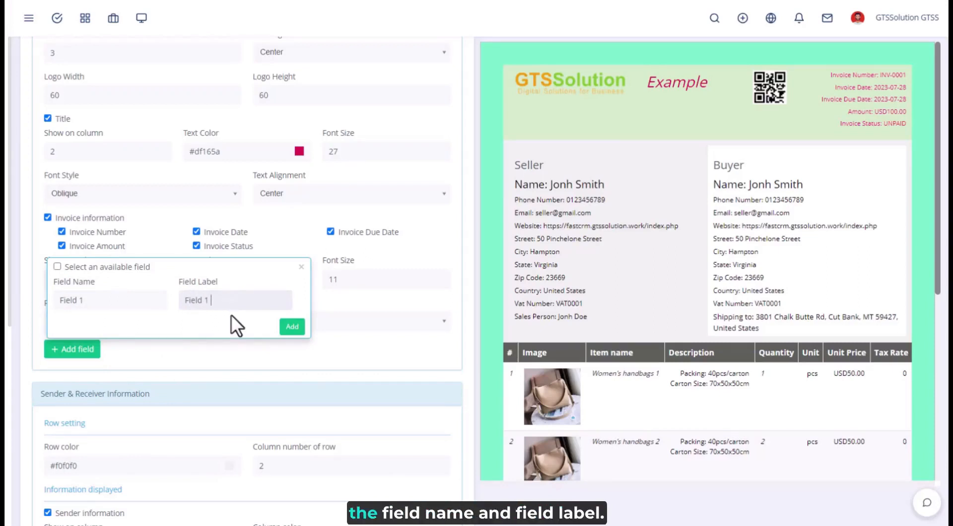
pyautogui.write(' Label')
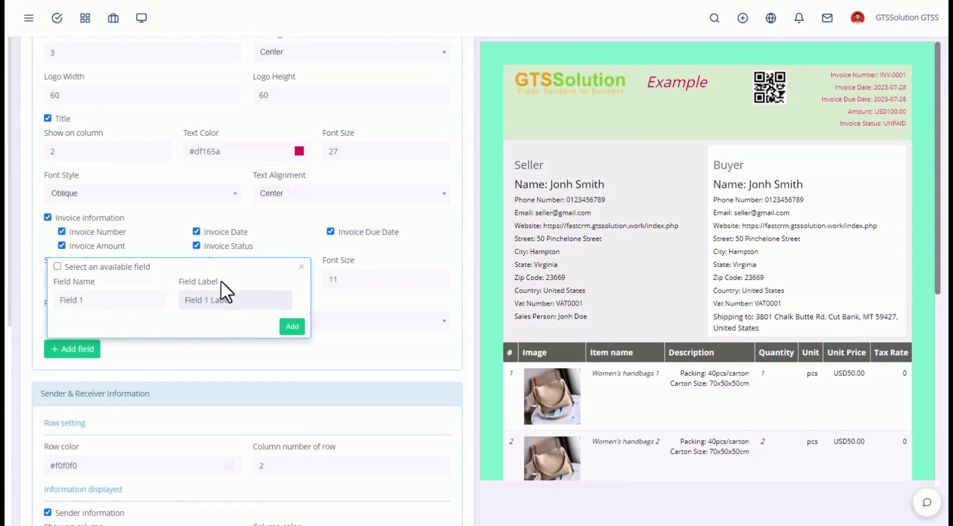
pyautogui.click(293, 327)
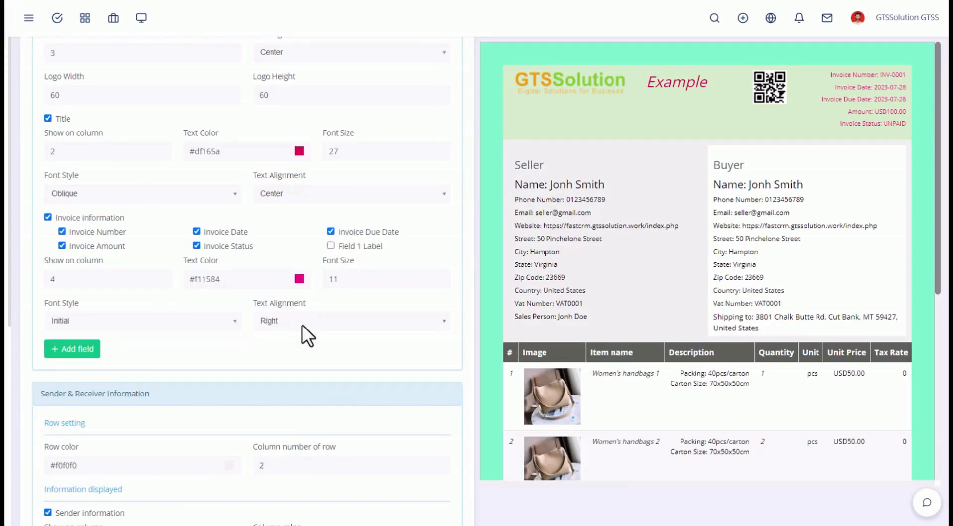
# Enable the custom Field 1 Label in the invoice information and set its value to "Value Test"
pyautogui.click(356, 246)
pyautogui.click(392, 247)
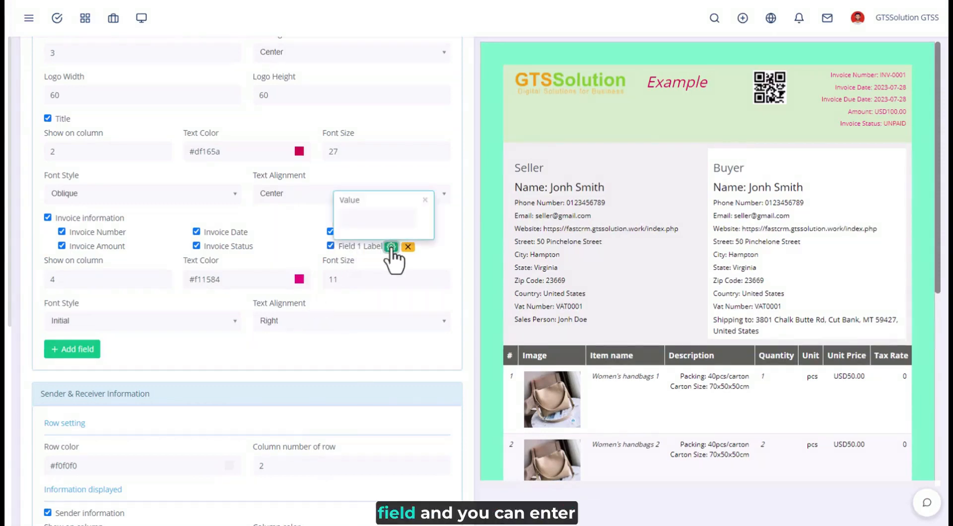
pyautogui.write('Value Test')
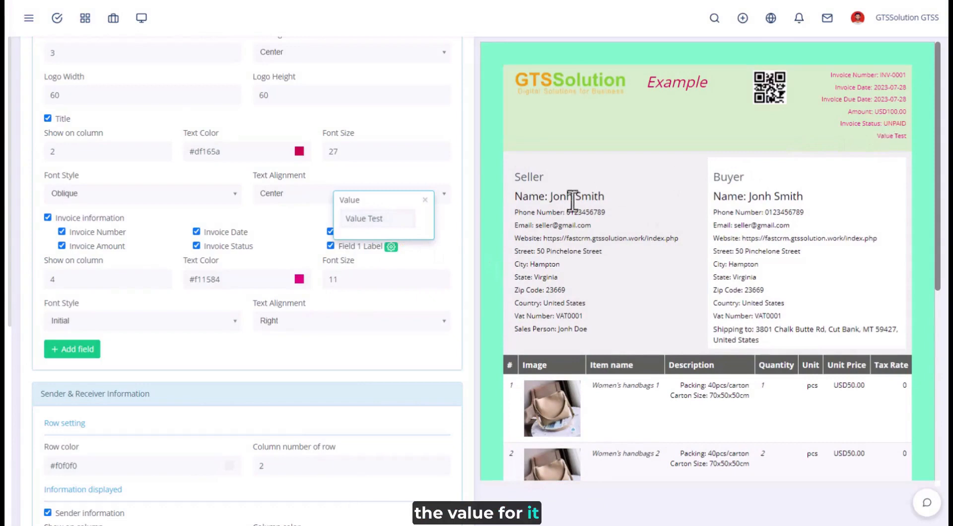
pyautogui.click(81, 346)
pyautogui.click(425, 200)
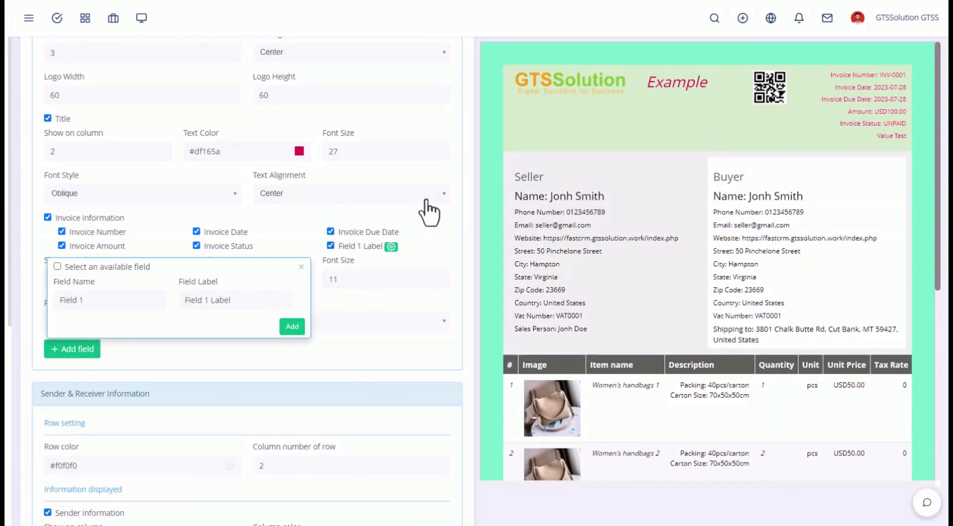
# Try selecting Field 1 as an available field for the invoice information, and clear the selection without adding it
pyautogui.click(105, 270)
pyautogui.click(95, 300)
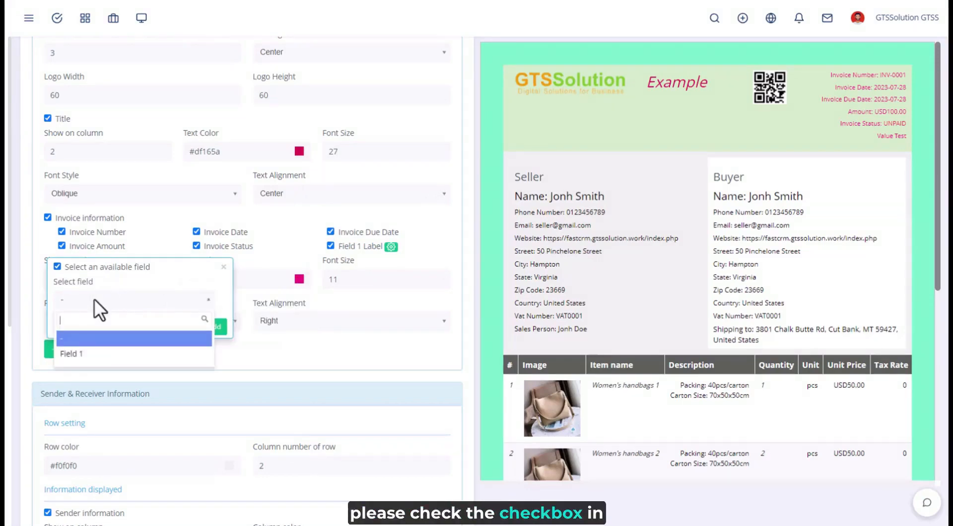
pyautogui.click(84, 354)
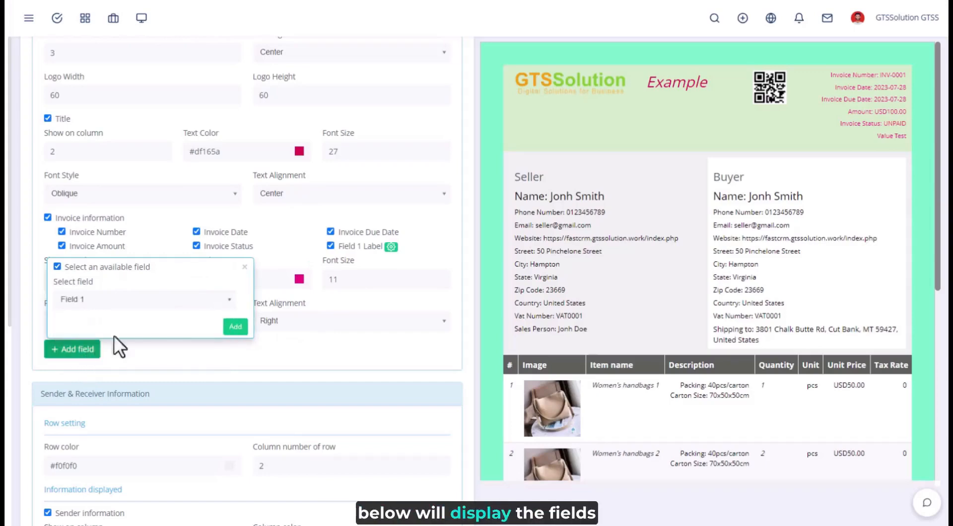
pyautogui.click(100, 297)
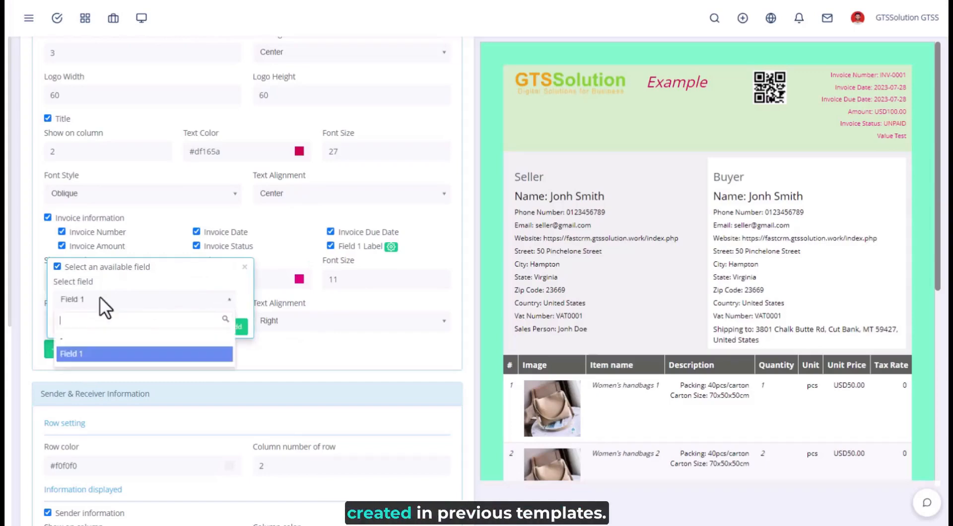
pyautogui.click(99, 340)
pyautogui.click(223, 267)
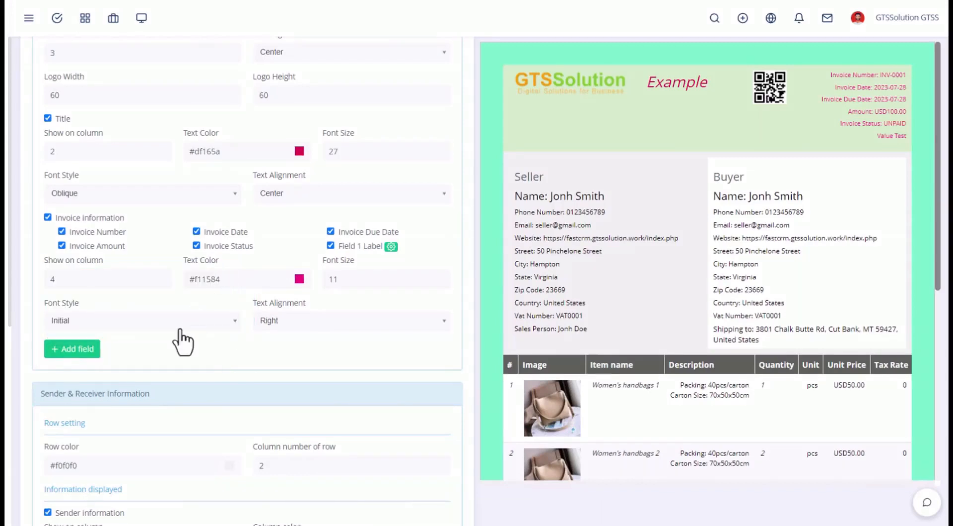
# Set the row color of the Sender & Receiver Information section to purple #d679e0
pyautogui.scroll(-3, 181, 340)
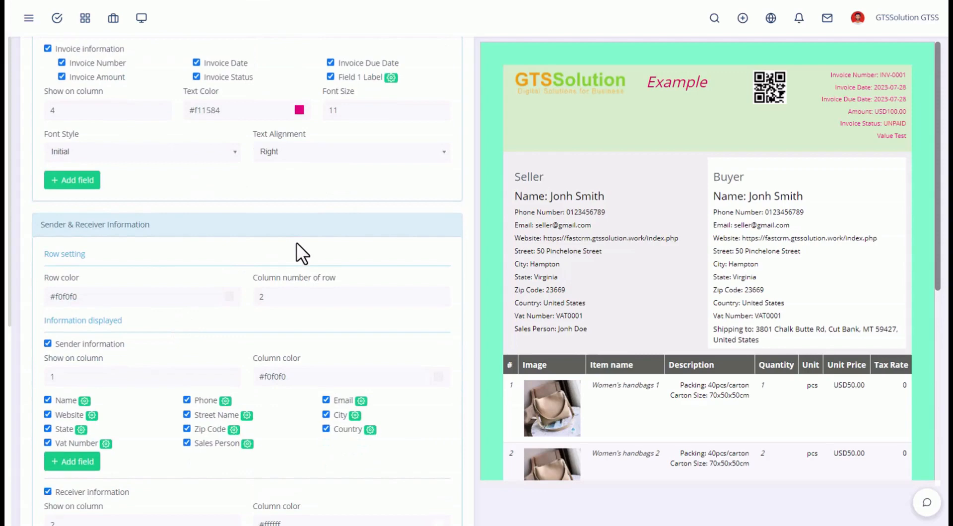
pyautogui.scroll(-2, 117, 245)
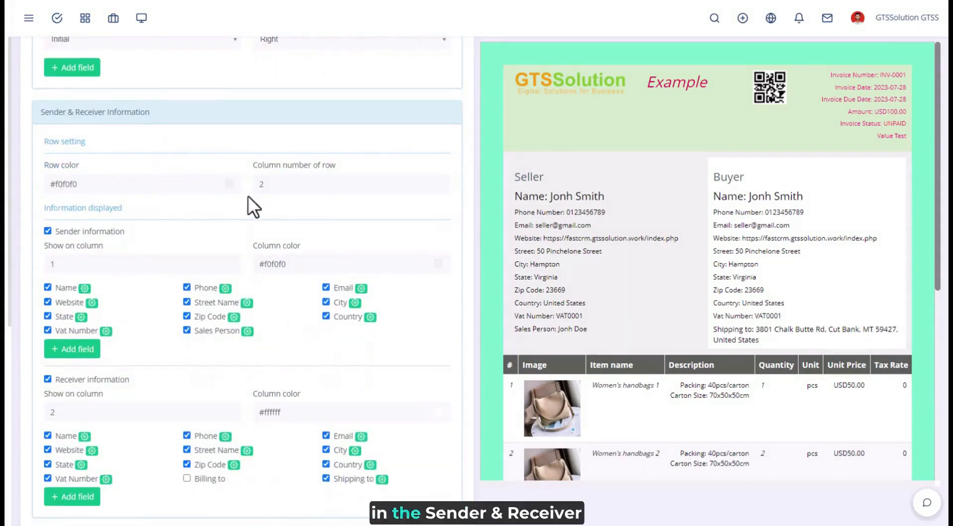
pyautogui.click(229, 184)
pyautogui.click(196, 203)
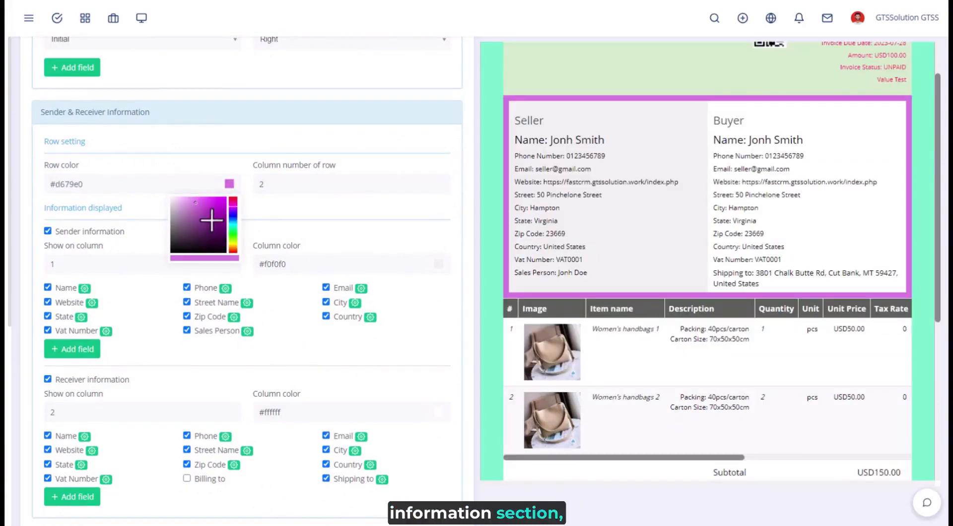
pyautogui.click(416, 213)
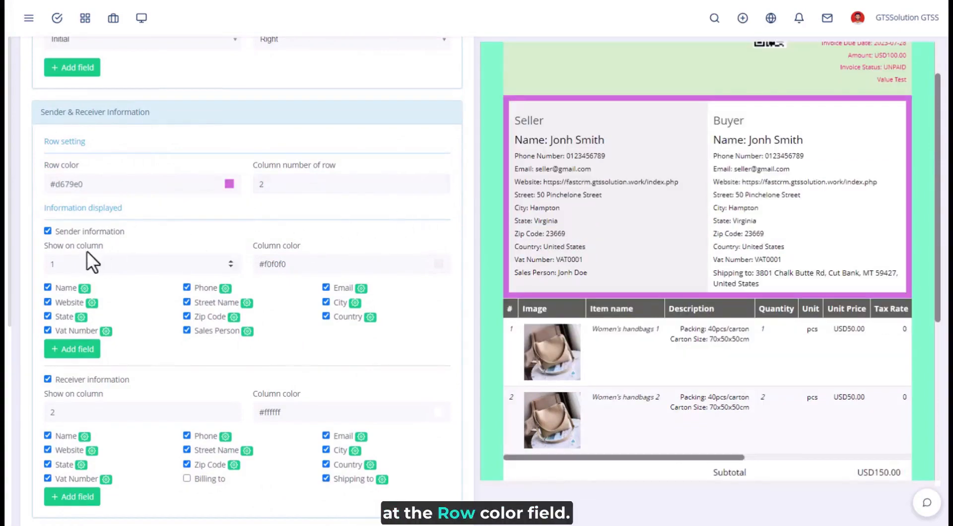
# Hide the sender and receiver information blocks, and show both again
pyautogui.click(98, 233)
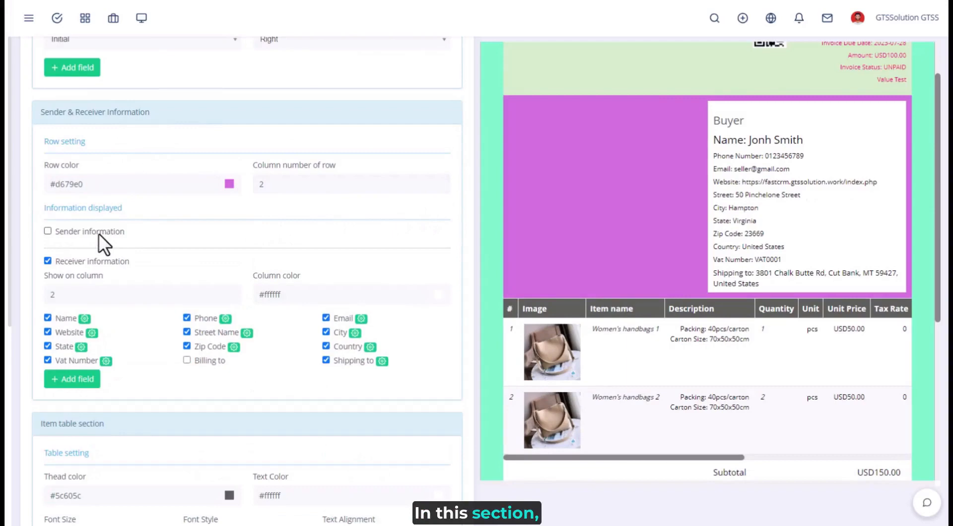
pyautogui.click(72, 258)
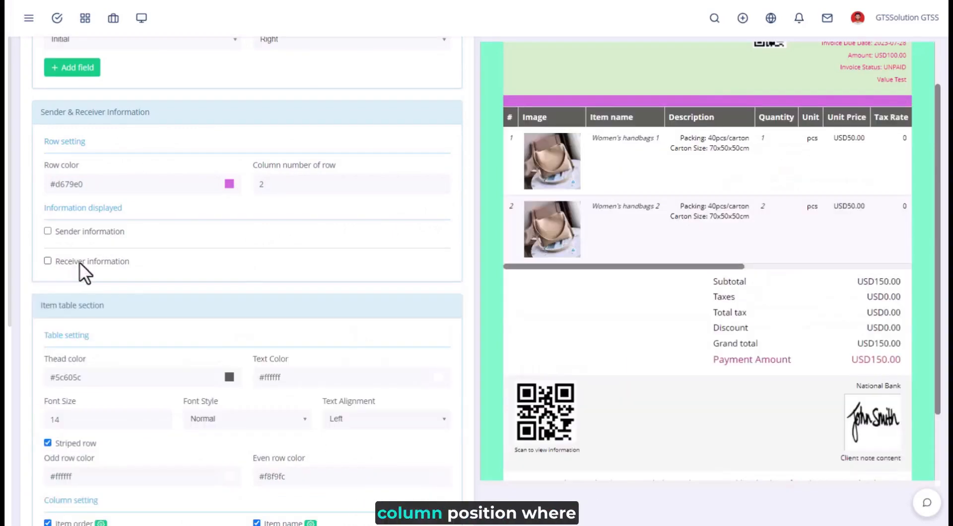
pyautogui.click(79, 262)
pyautogui.click(87, 231)
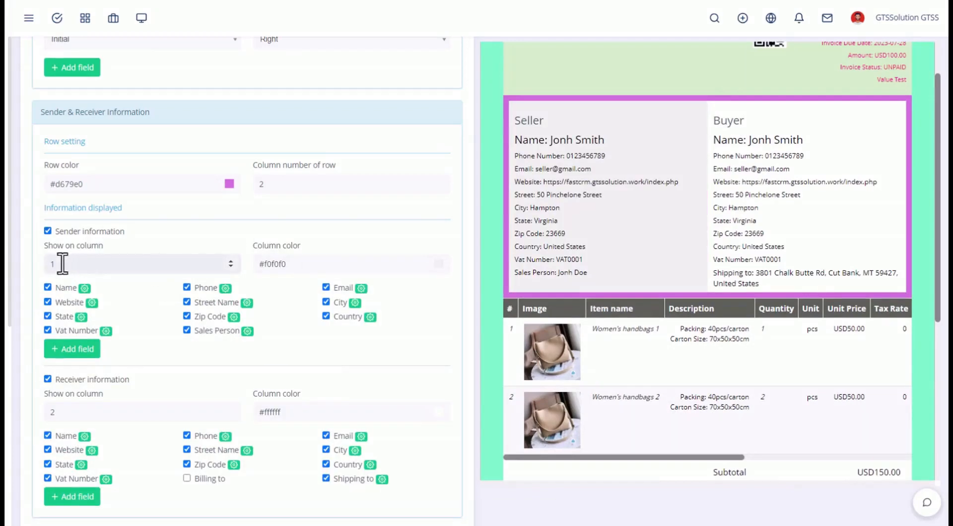
# Swap the two blocks by showing the sender information on column 2 and the receiver information on column 1
pyautogui.moveTo(62, 264); pyautogui.dragTo(47, 267)
pyautogui.moveTo(67, 414); pyautogui.dragTo(52, 413)
pyautogui.press('BackSpace')
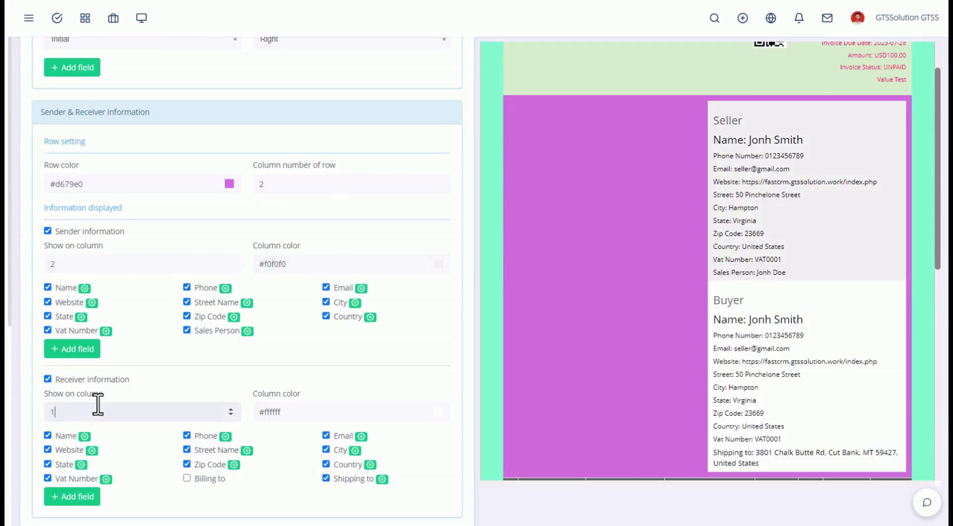
pyautogui.click(193, 379)
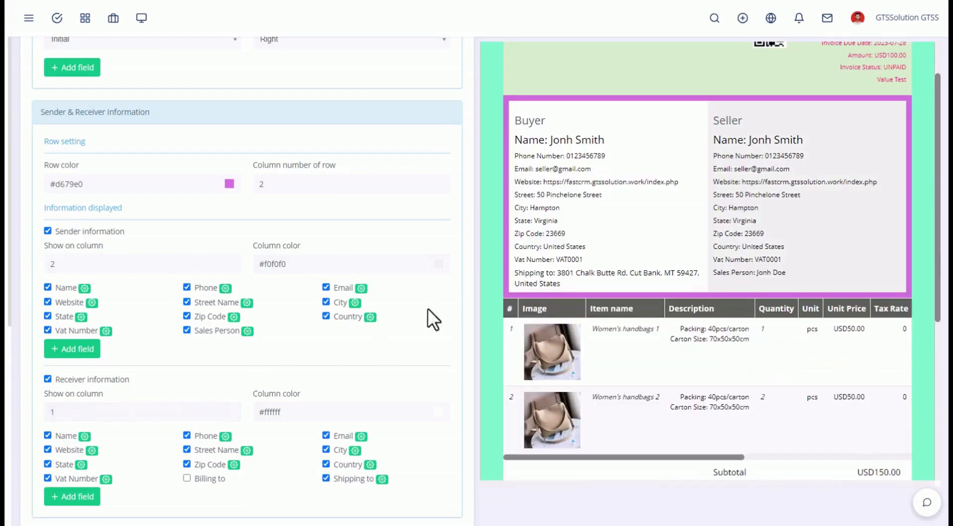
# Set the column color of the sender information to turquoise #23cdb3
pyautogui.click(428, 264)
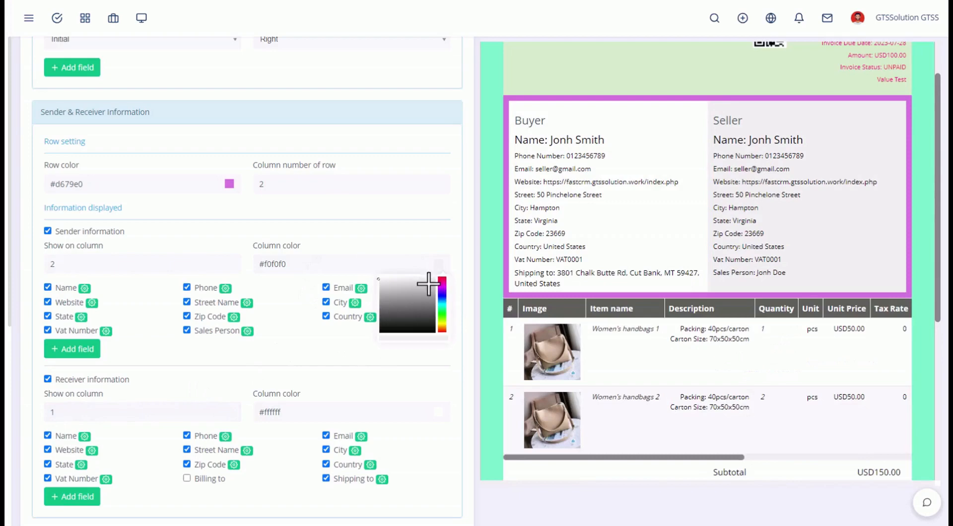
pyautogui.click(442, 306)
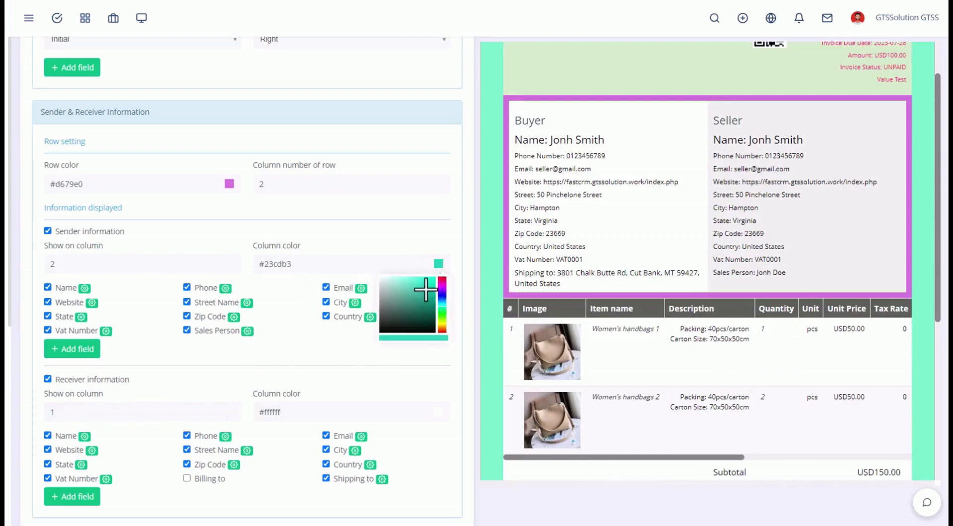
pyautogui.click(425, 290)
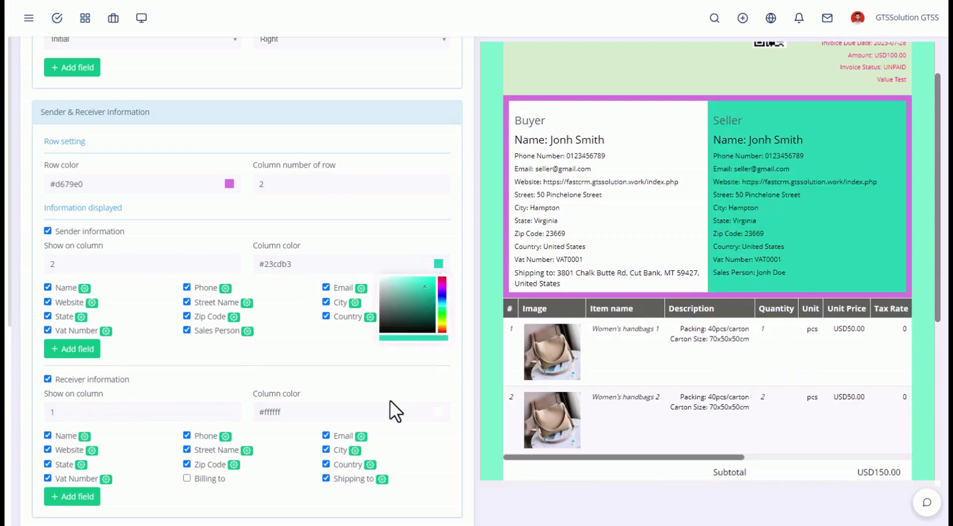
# Set the column color of the receiver information to yellow #e3c522
pyautogui.scroll(-1, 395, 411)
pyautogui.click(433, 361)
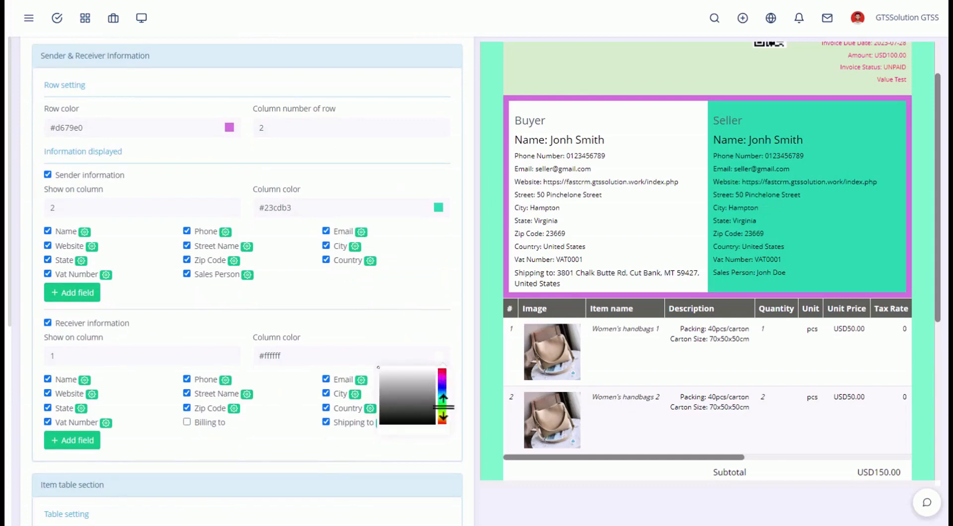
pyautogui.click(442, 415)
pyautogui.click(426, 374)
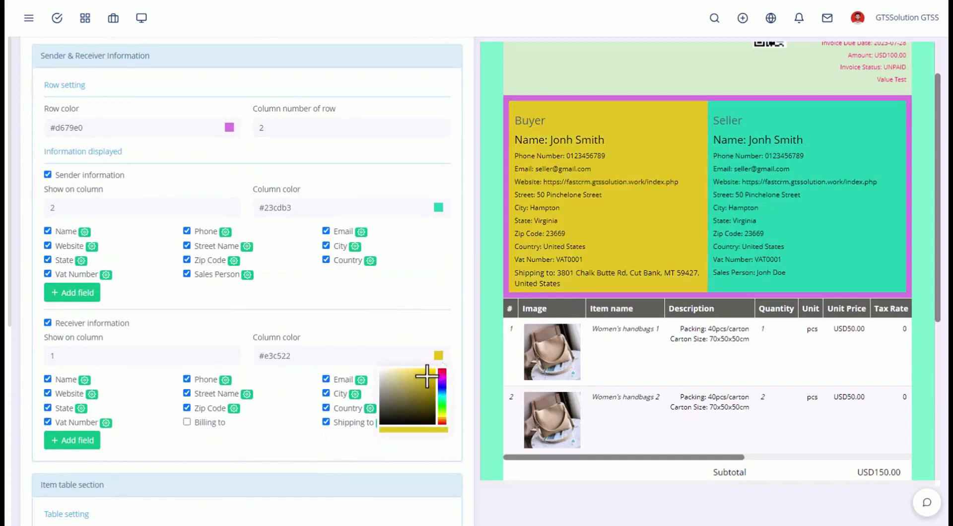
pyautogui.click(405, 336)
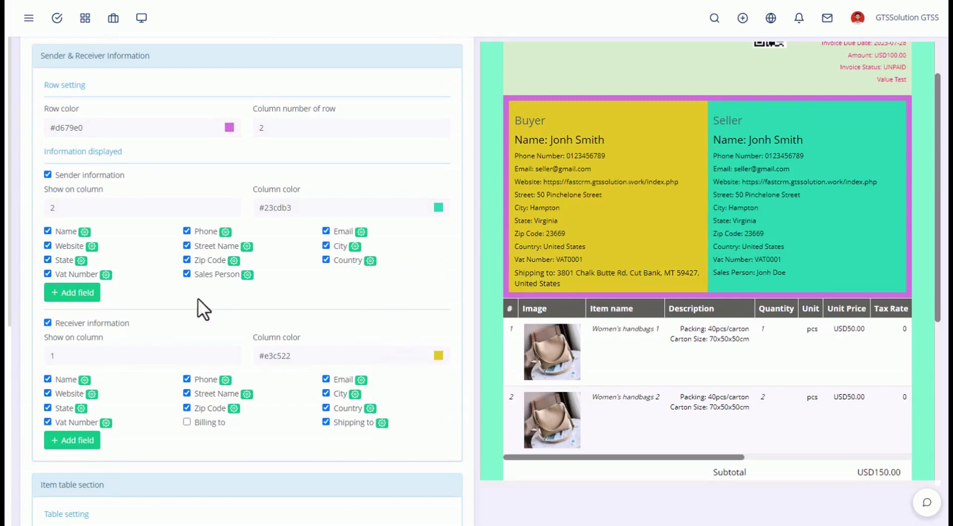
# Exclude the Name, Website and State fields from the sender information, and include all three again
pyautogui.click(63, 231)
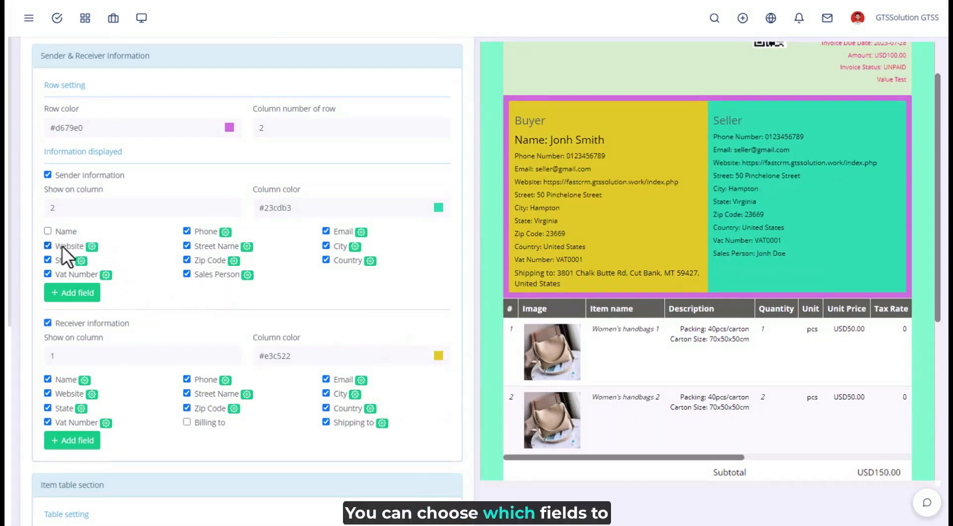
pyautogui.click(61, 247)
pyautogui.click(64, 258)
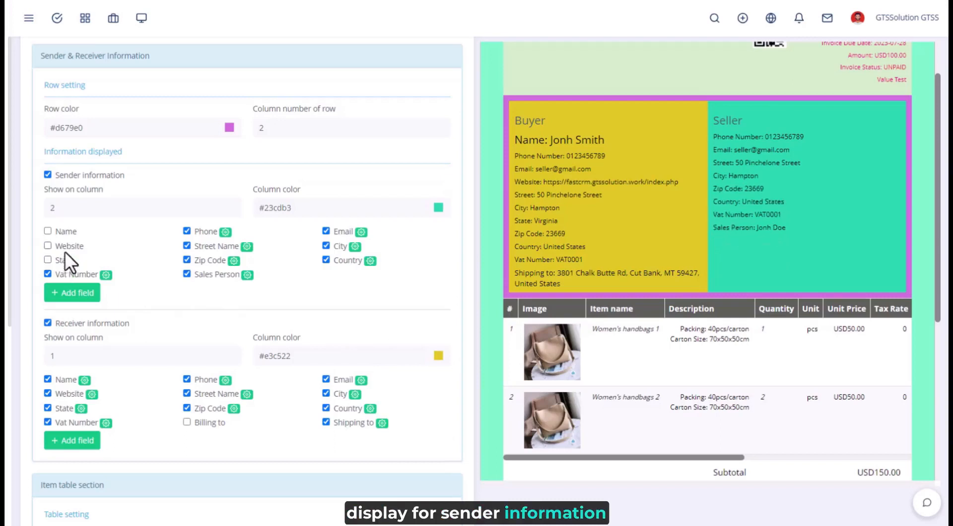
pyautogui.click(64, 246)
pyautogui.click(65, 233)
pyautogui.click(59, 258)
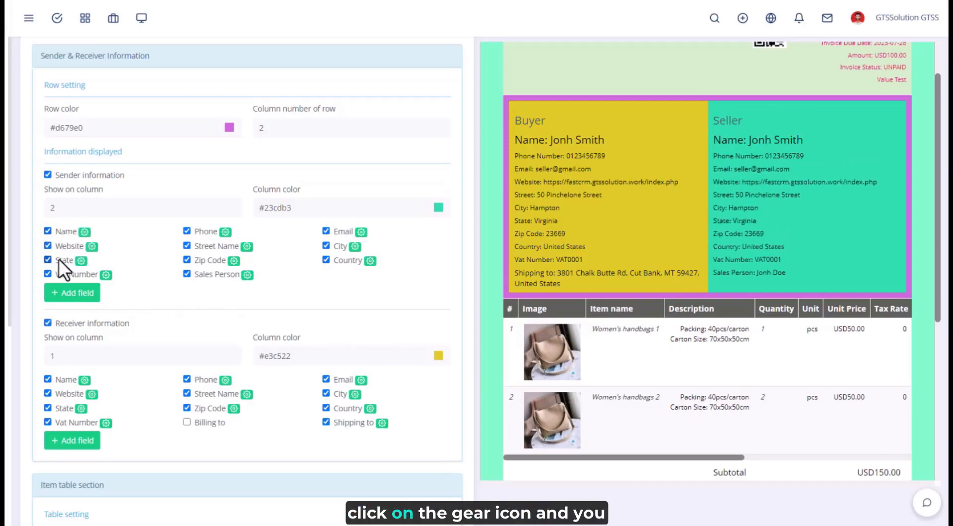
# Format the sender's Name field with text color #f50e1c, font size 23 and the Italic font style
pyautogui.click(85, 233)
pyautogui.click(141, 76)
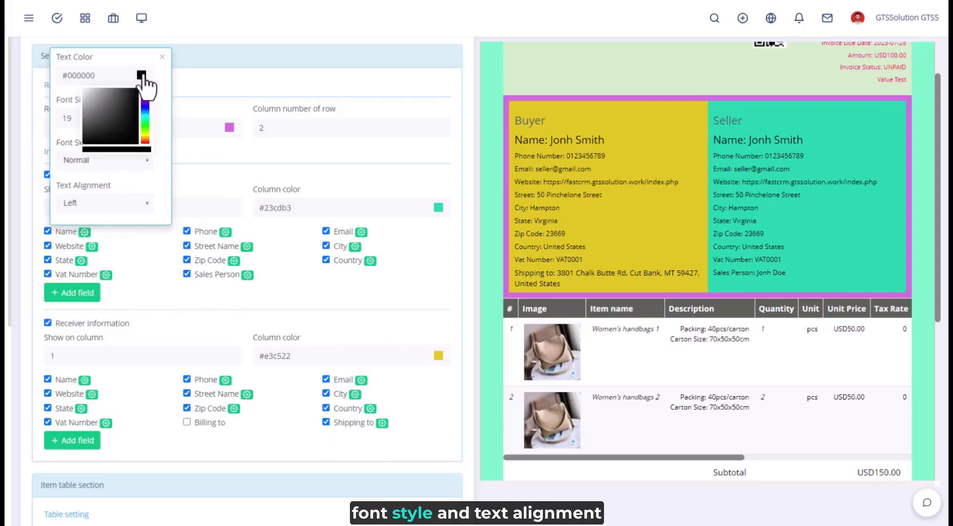
pyautogui.click(143, 93)
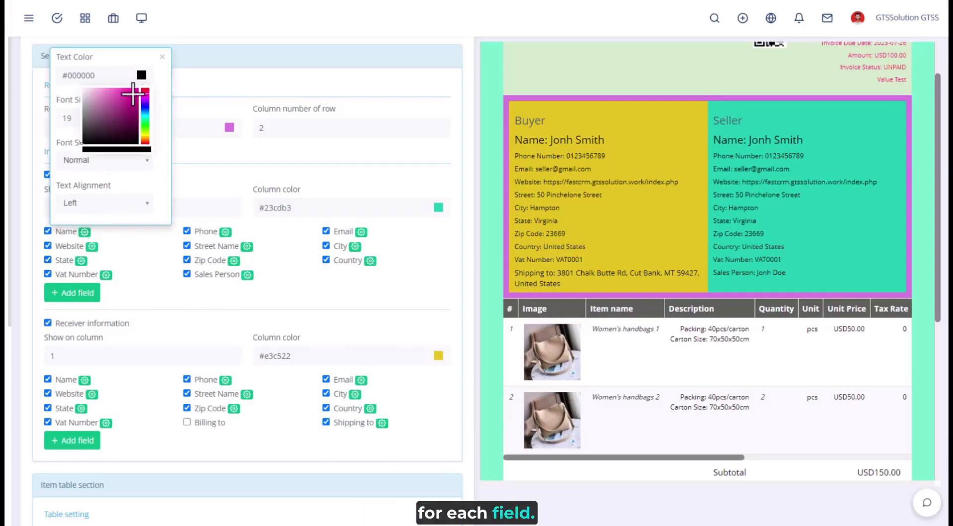
pyautogui.click(135, 90)
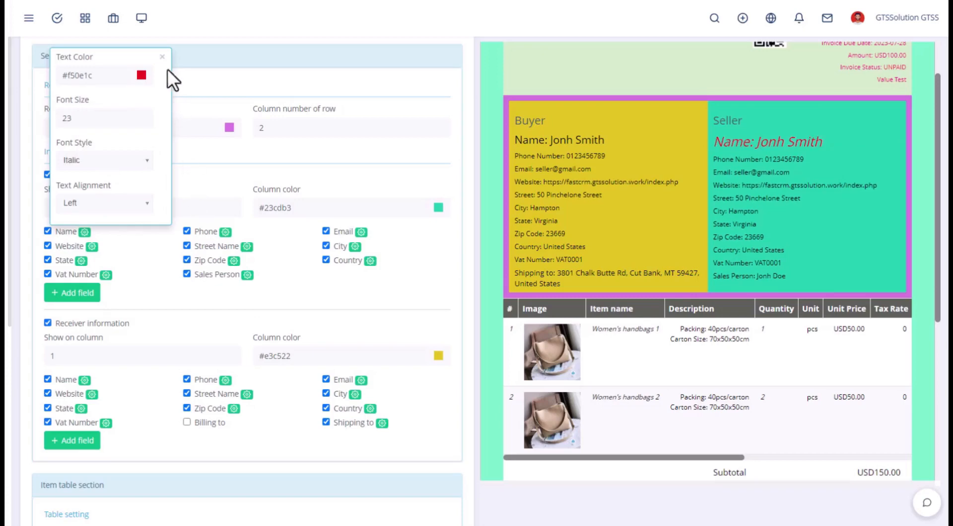
pyautogui.click(163, 57)
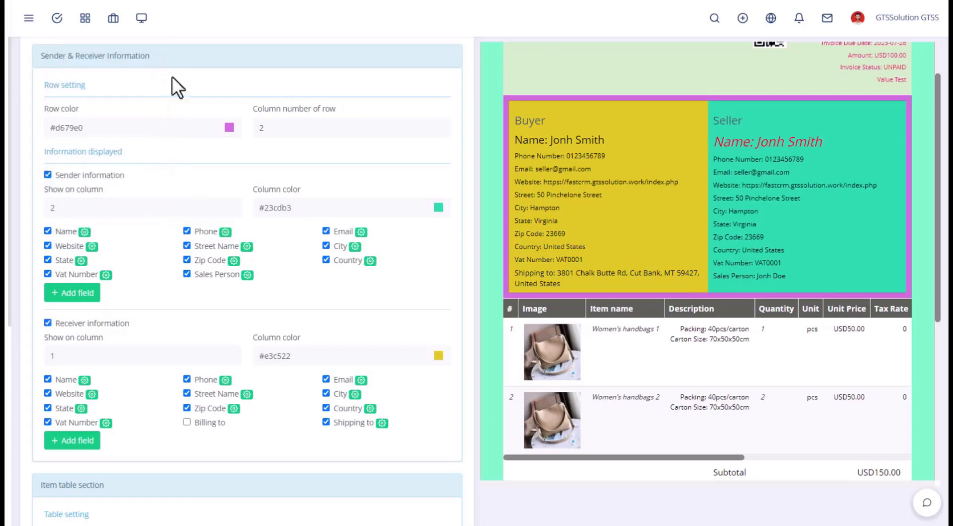
# Add the available field Field_2 to the sender information and enable it
pyautogui.scroll(-2, 175, 85)
pyautogui.click(80, 181)
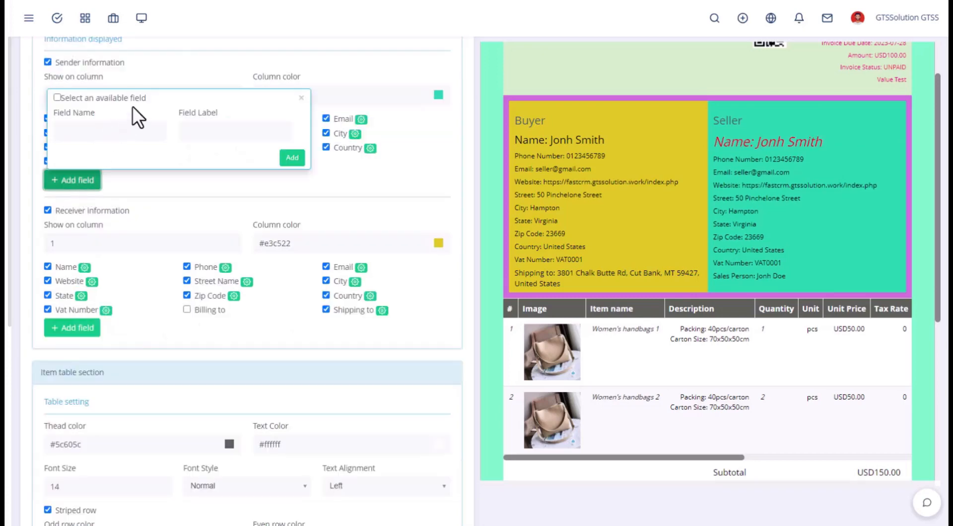
pyautogui.click(57, 97)
pyautogui.click(78, 130)
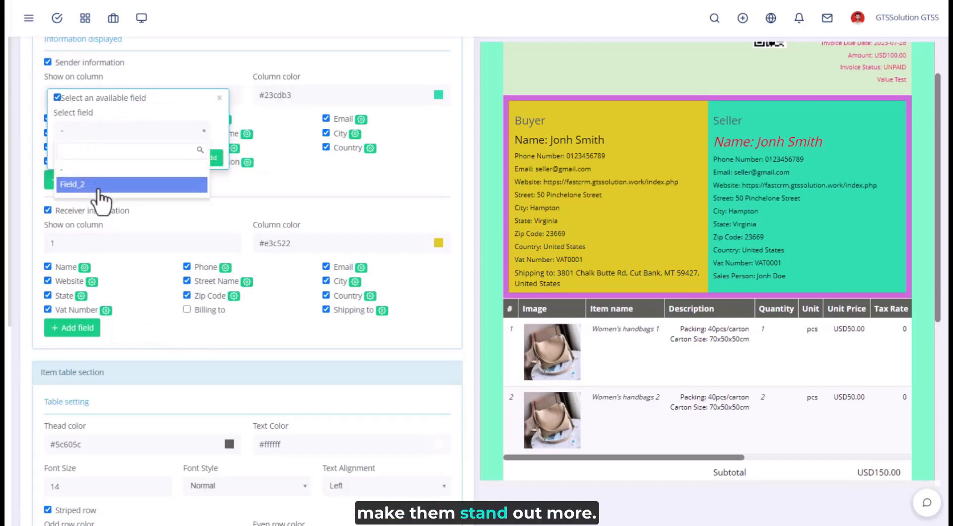
pyautogui.click(98, 190)
pyautogui.click(237, 160)
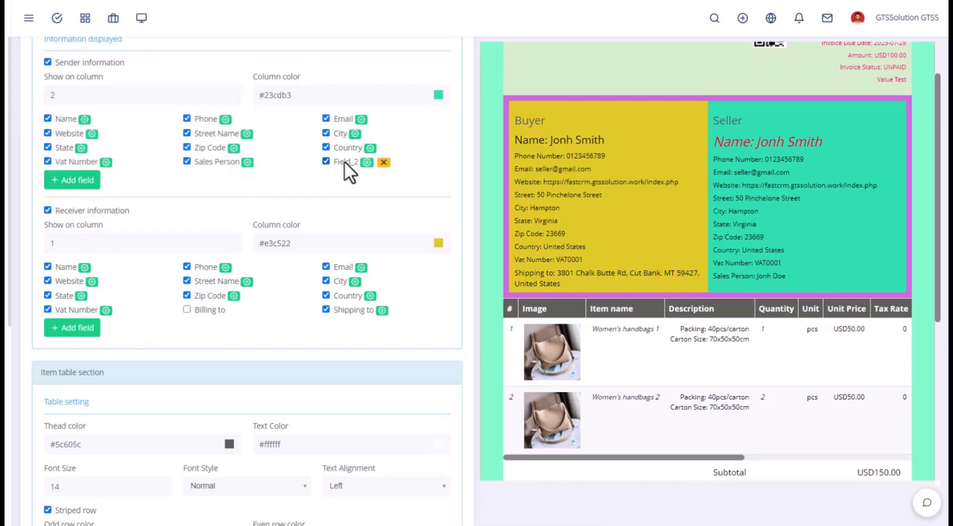
# Set the value of Field_2 in the sender information to "Value Field 2"
pyautogui.click(367, 162)
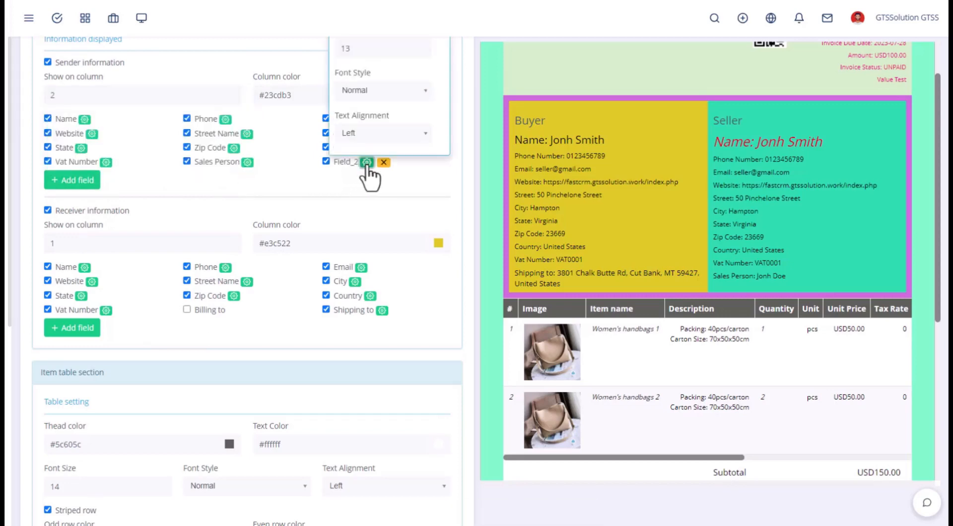
pyautogui.scroll(3, 318, 236)
pyautogui.click(369, 133)
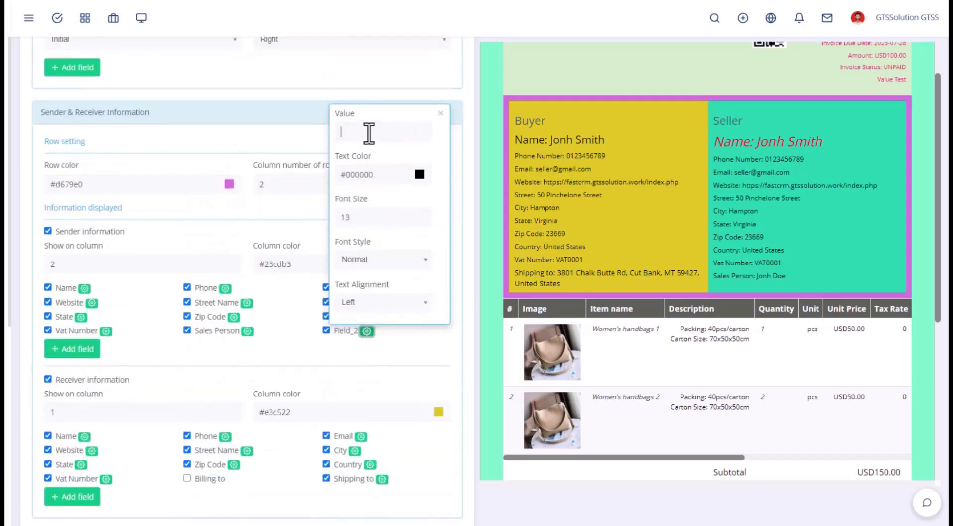
pyautogui.write('Value Field 2')
pyautogui.click(440, 113)
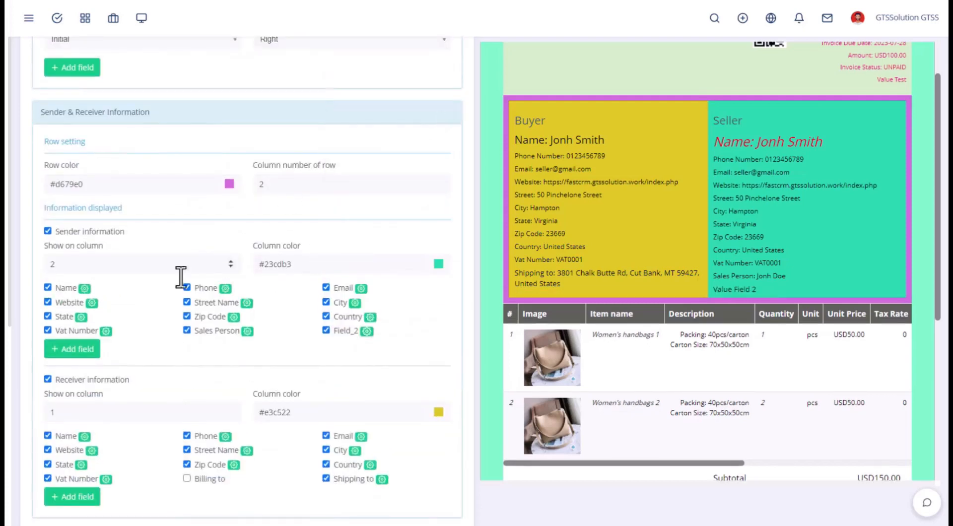
# Add a custom field to the sender information with the name "Field Name A" and the label "Field Lable A"
pyautogui.scroll(-1, 117, 333)
pyautogui.click(57, 298)
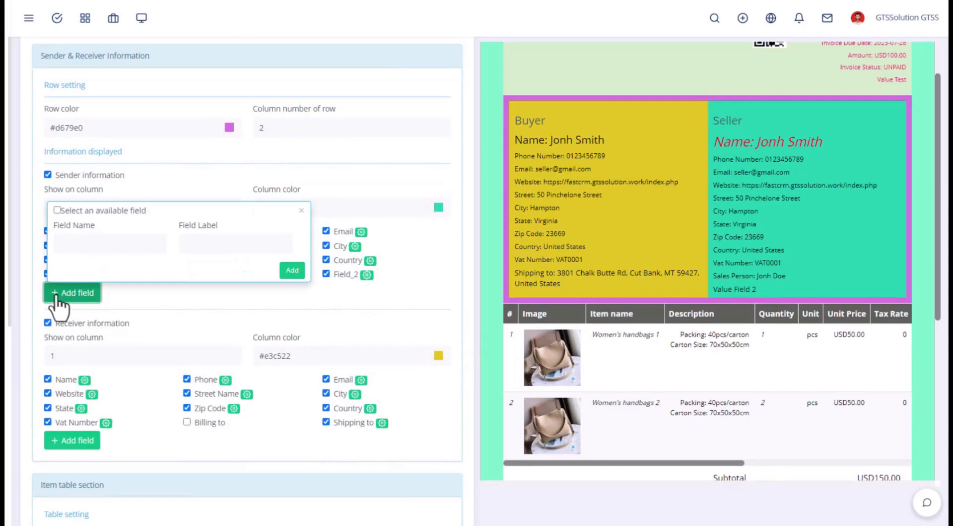
pyautogui.write('Field Name A')
pyautogui.press('Tab')
pyautogui.write('Field Lable A')
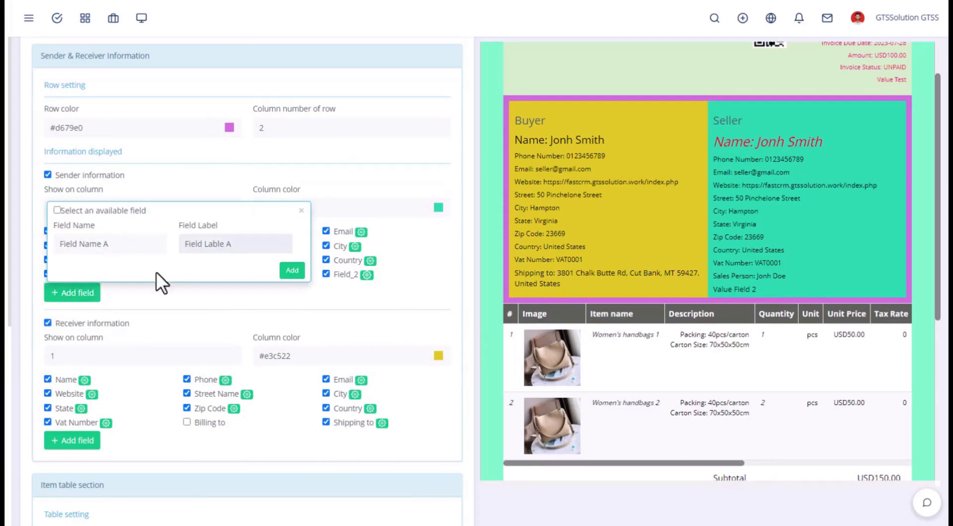
pyautogui.click(292, 271)
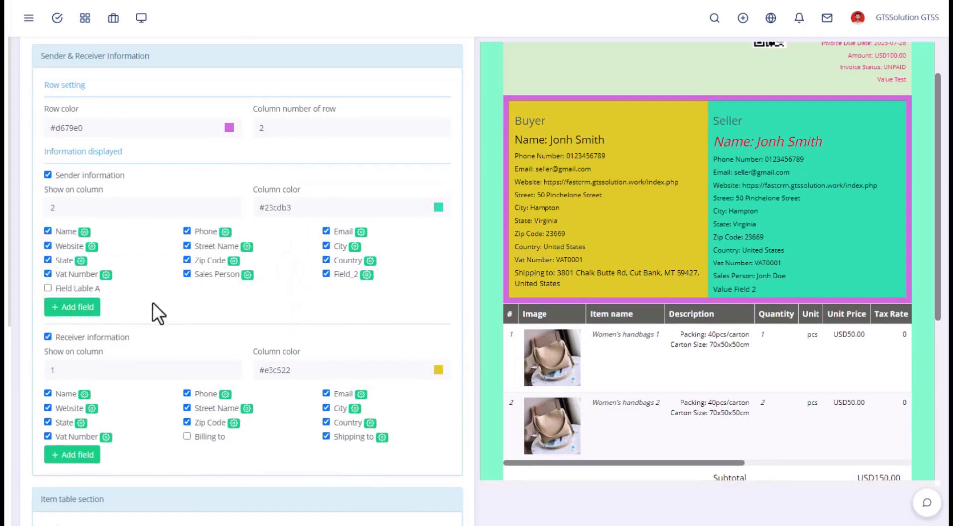
# Enable the custom Field Lable A in the sender information and set its value to "Test Field"
pyautogui.click(64, 290)
pyautogui.click(108, 289)
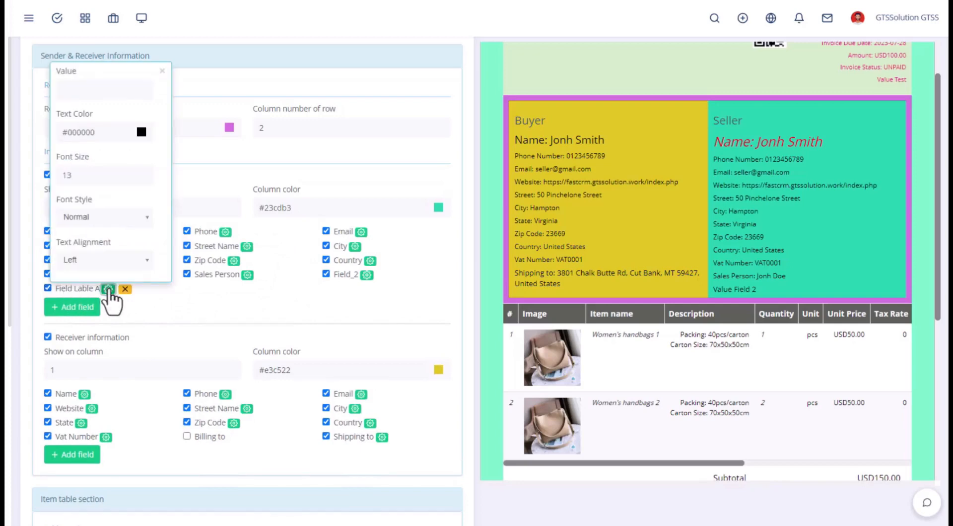
pyautogui.click(161, 72)
# Style the item table header with thead color #399239, text color #dcb6bc, font size 15, Italic font style and Center text alignment
pyautogui.scroll(-7, 264, 290)
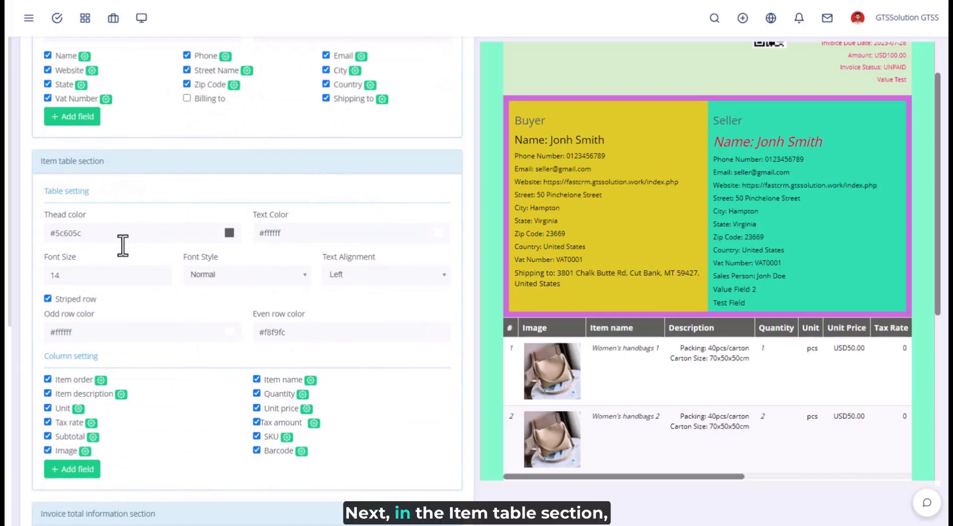
pyautogui.scroll(-1, 584, 276)
pyautogui.scroll(-4, 584, 276)
pyautogui.scroll(1, 588, 283)
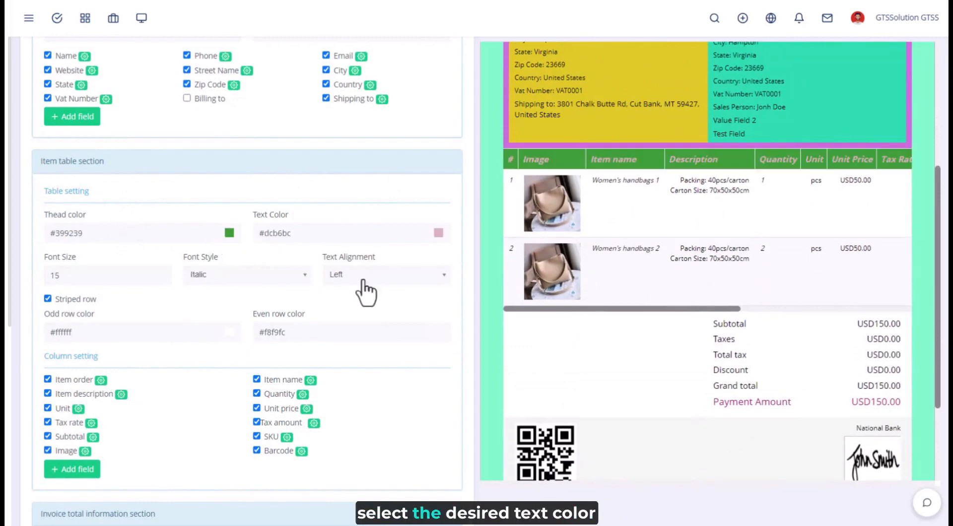
pyautogui.click(365, 276)
pyautogui.click(338, 344)
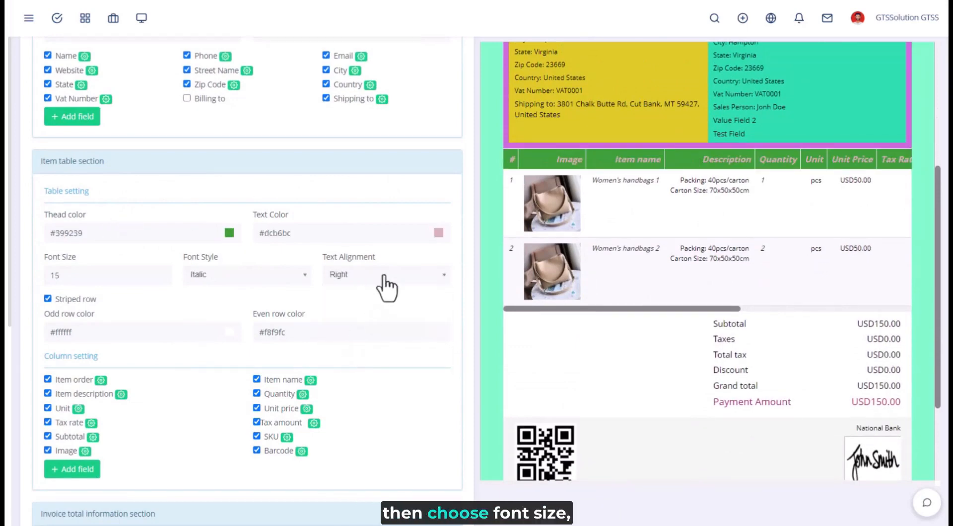
pyautogui.click(383, 276)
pyautogui.click(366, 360)
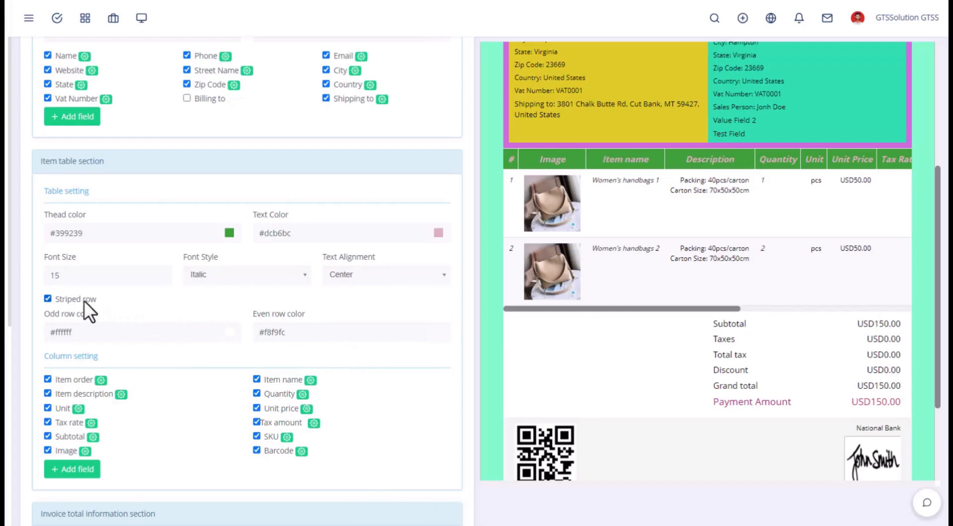
# Set the item table's striped row colors to #c4bdd4 for odd rows and #98d6d2 for even rows
pyautogui.scroll(-2, 85, 300)
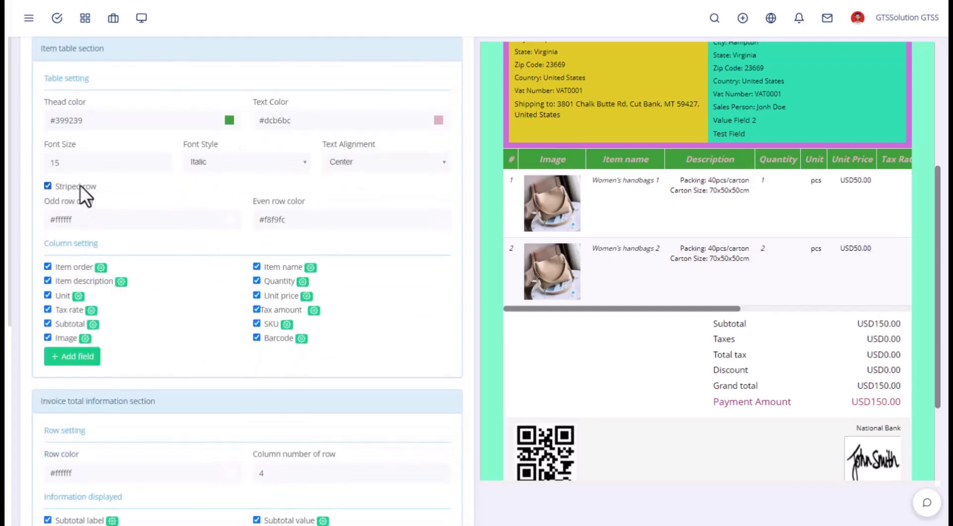
pyautogui.click(226, 222)
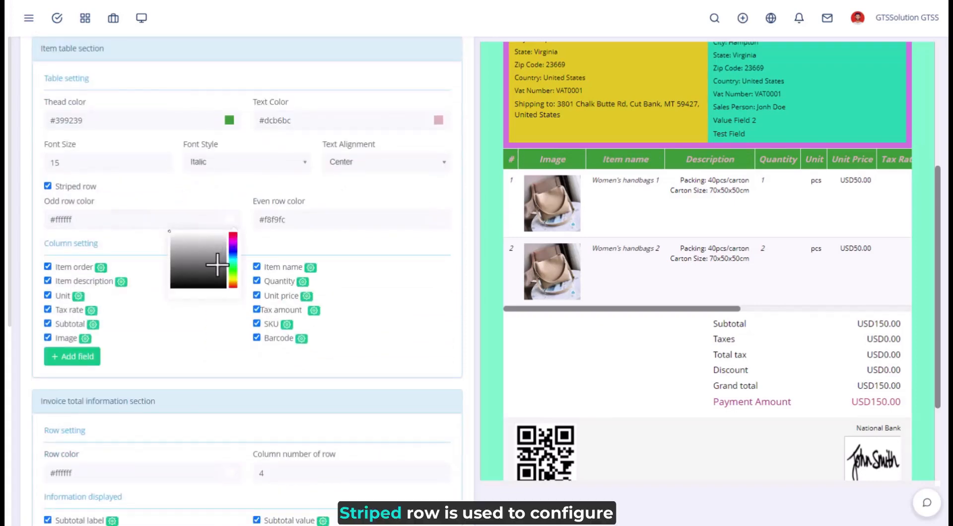
pyautogui.click(233, 245)
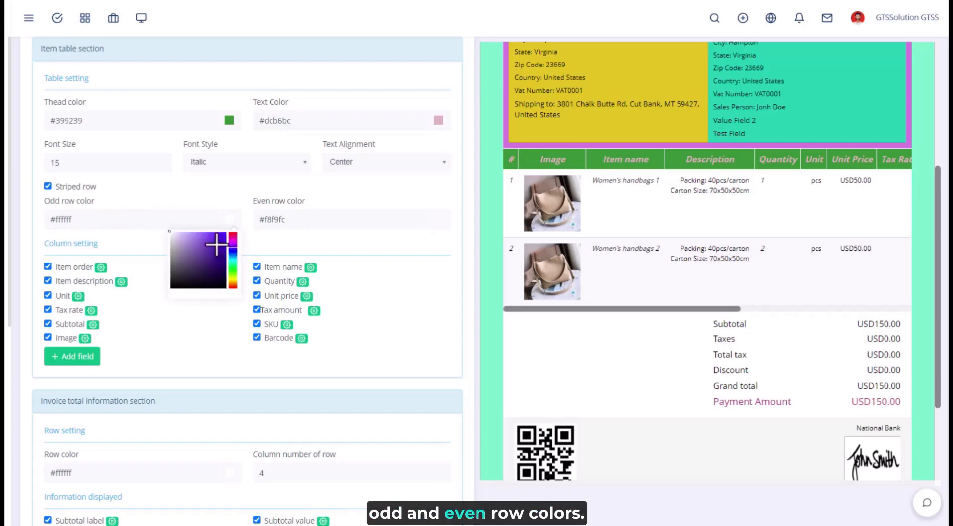
pyautogui.click(217, 245)
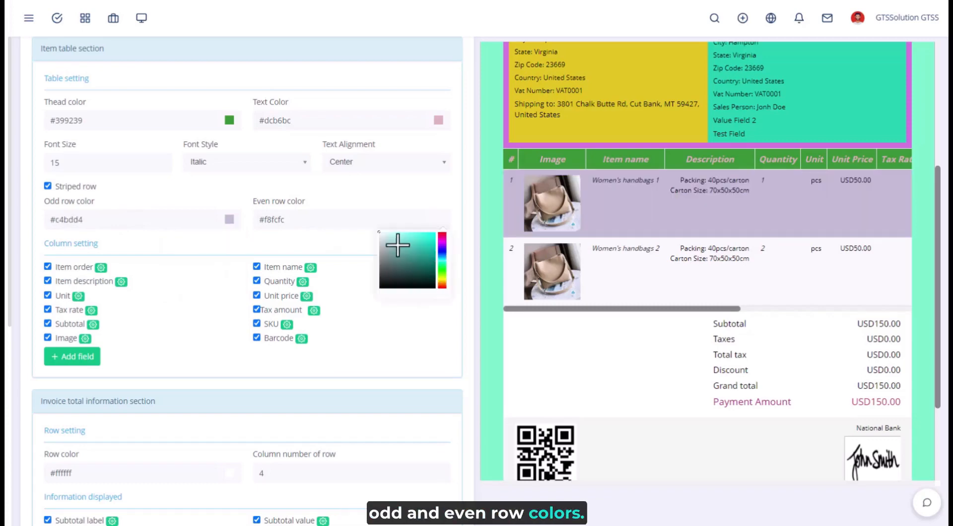
pyautogui.click(396, 242)
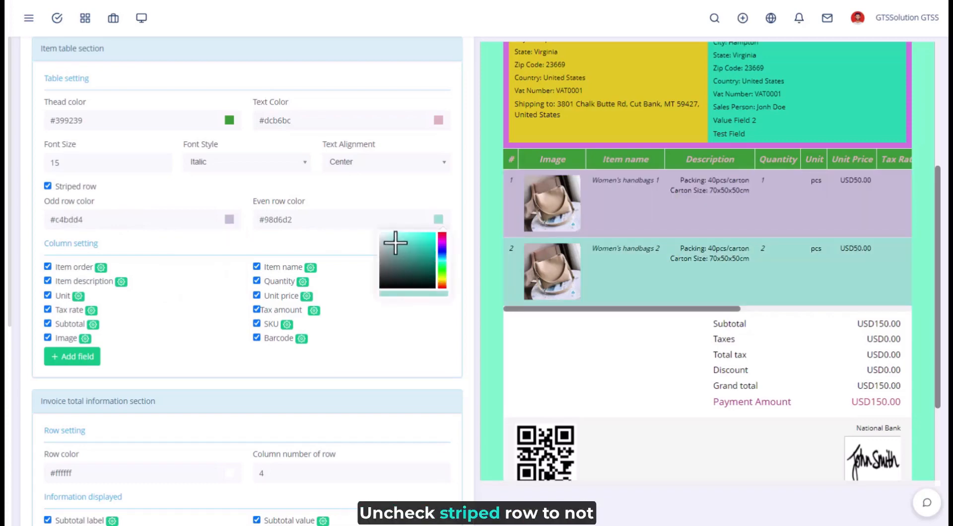
pyautogui.click(311, 229)
# Switch the striped rows, the Item order column and the Item description column off and on again
pyautogui.click(66, 187)
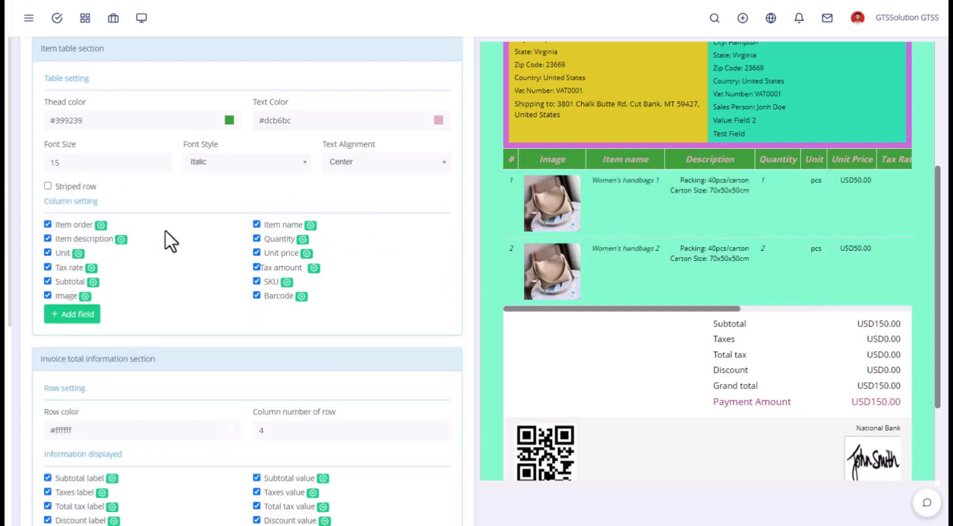
pyautogui.click(62, 187)
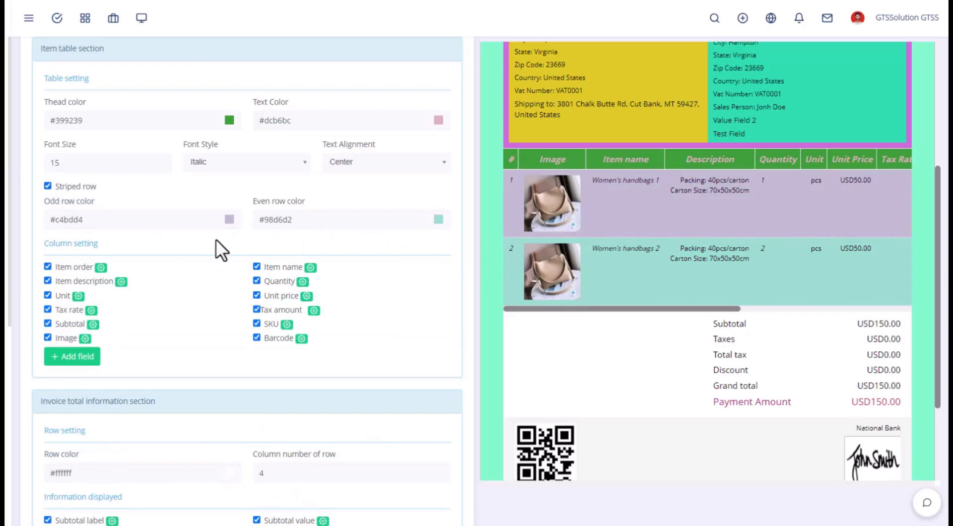
pyautogui.click(77, 269)
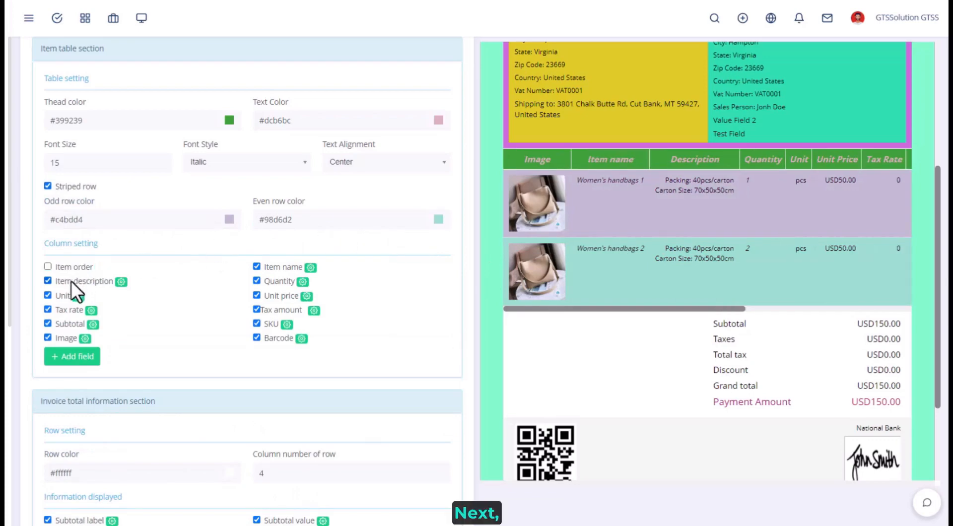
pyautogui.click(71, 281)
pyautogui.click(75, 268)
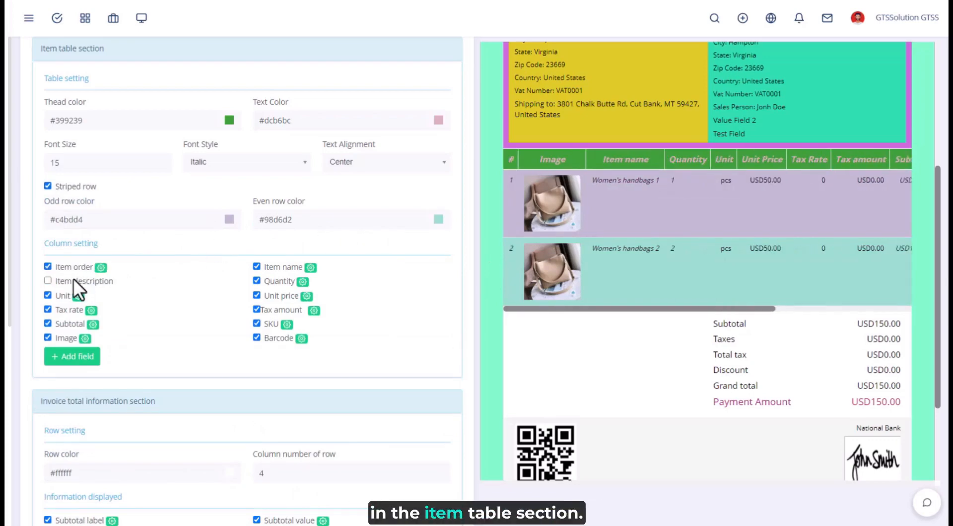
pyautogui.click(73, 279)
# Review the column order, text color, font and alignment settings of the Item order column
pyautogui.click(101, 267)
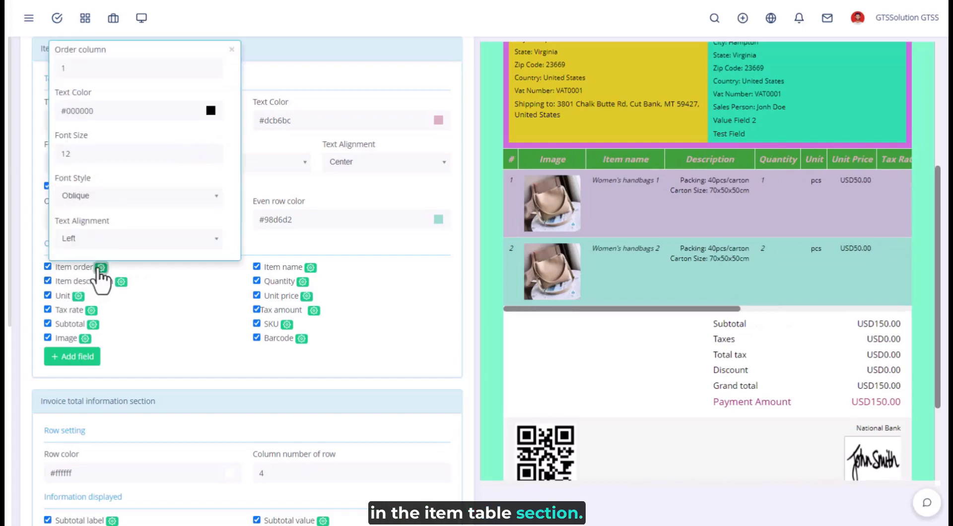
pyautogui.click(144, 75)
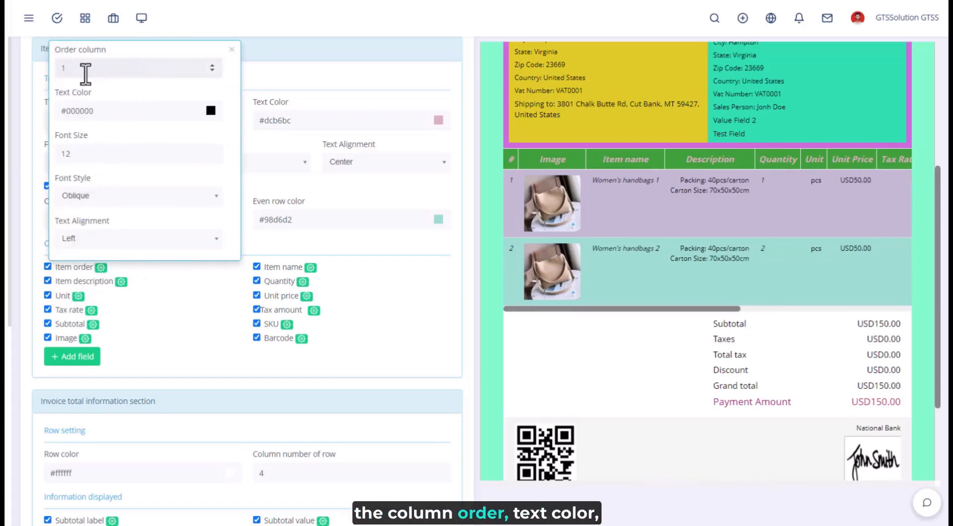
pyautogui.click(234, 62)
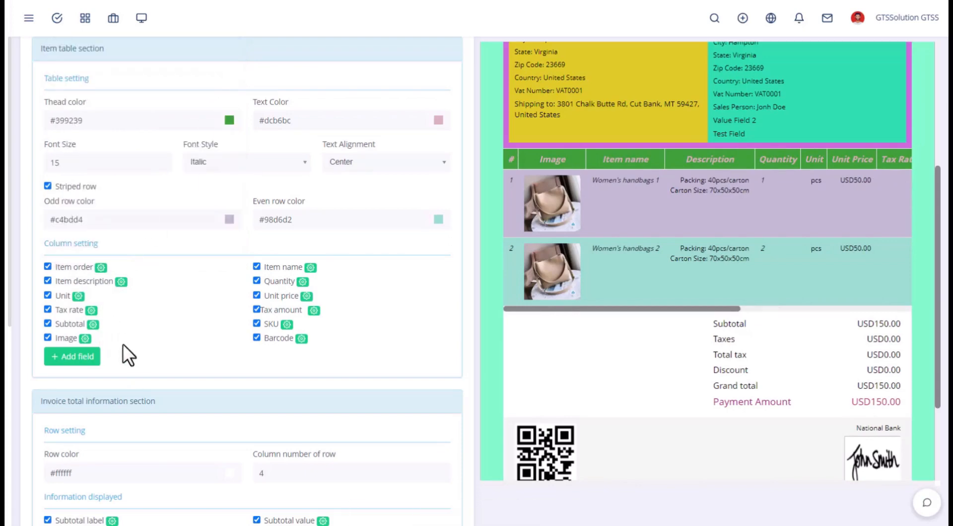
# Swap the Image and Item name columns by giving Image order column 2 and Item name order column 1
pyautogui.click(310, 268)
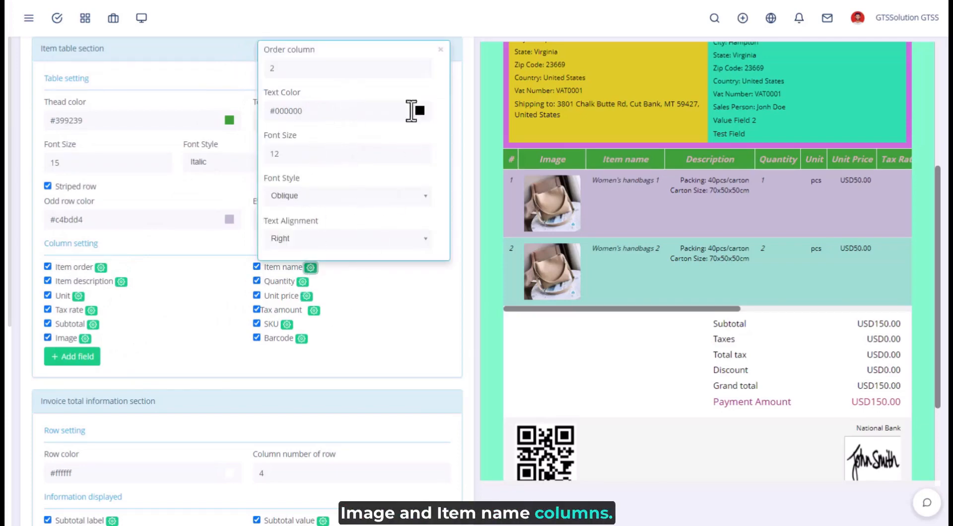
pyautogui.click(440, 50)
pyautogui.click(86, 339)
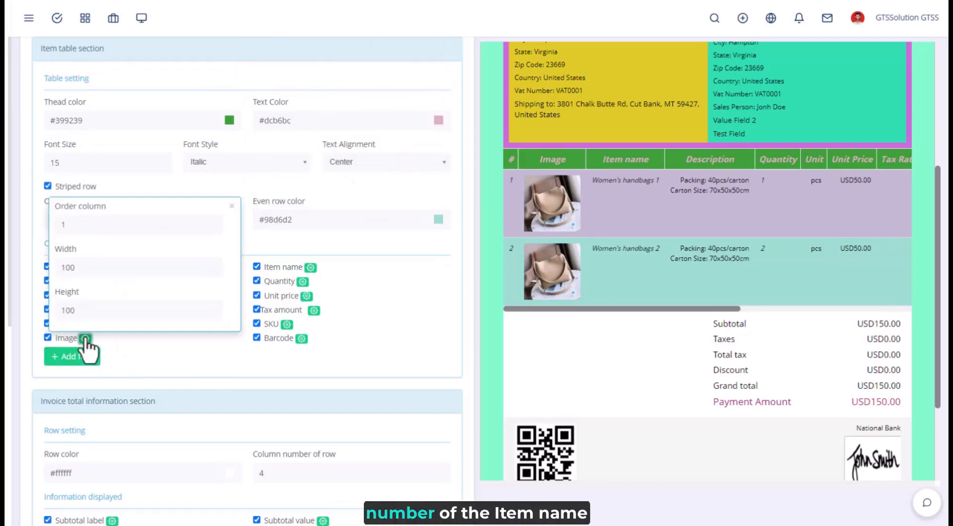
pyautogui.doubleClick(62, 226)
pyautogui.write('2')
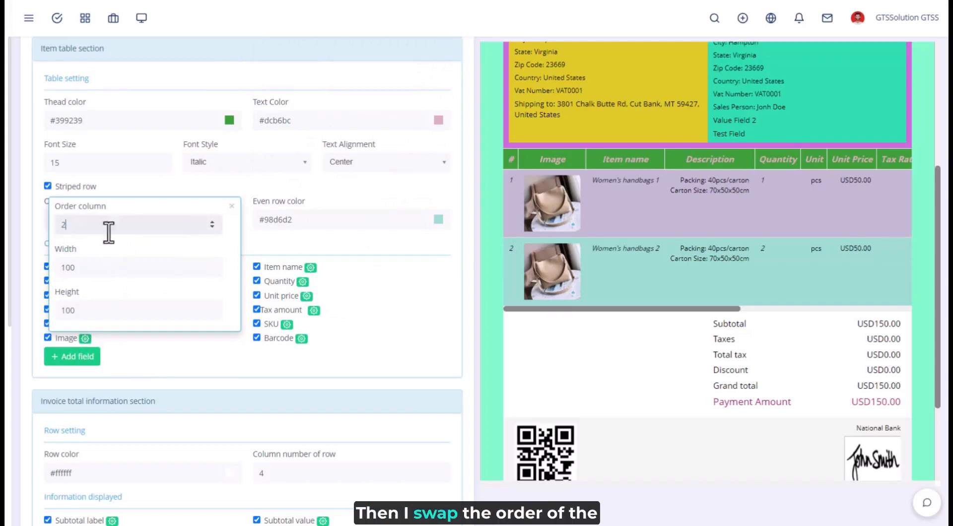
pyautogui.click(232, 206)
pyautogui.click(310, 268)
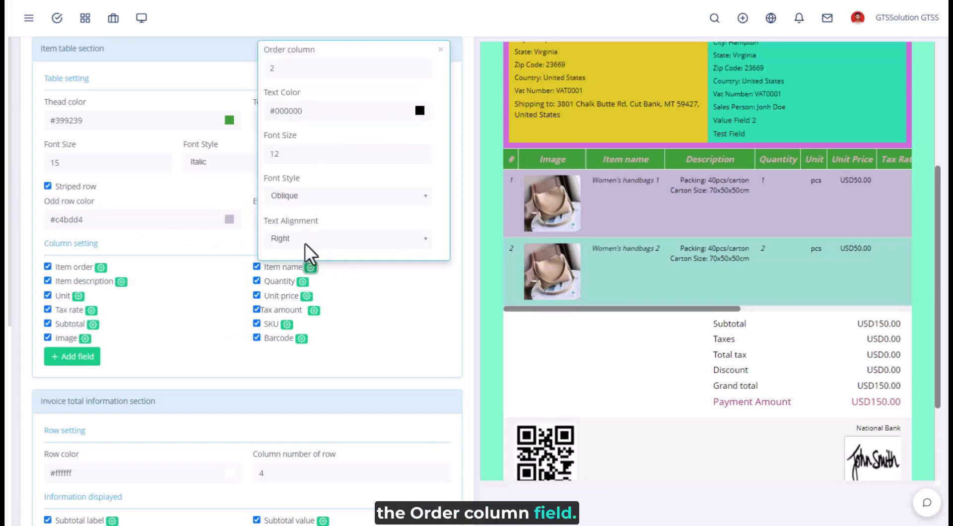
pyautogui.click(275, 75)
pyautogui.write('1')
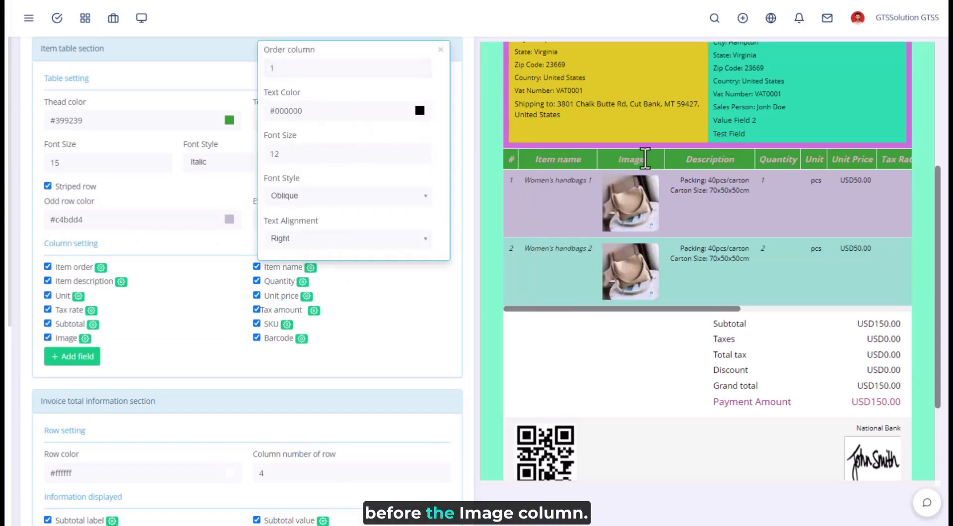
pyautogui.click(440, 49)
# Start a new item table field with the name "Subtotal 2", label "Subtotal 2" and value "Sub Total 2"
pyautogui.scroll(-2, 185, 255)
pyautogui.click(69, 245)
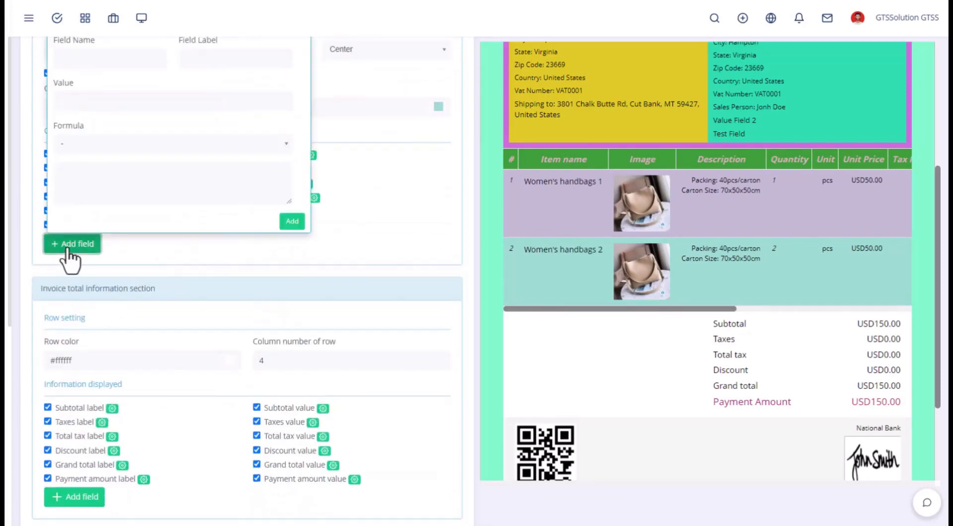
pyautogui.scroll(4, 101, 296)
pyautogui.click(85, 303)
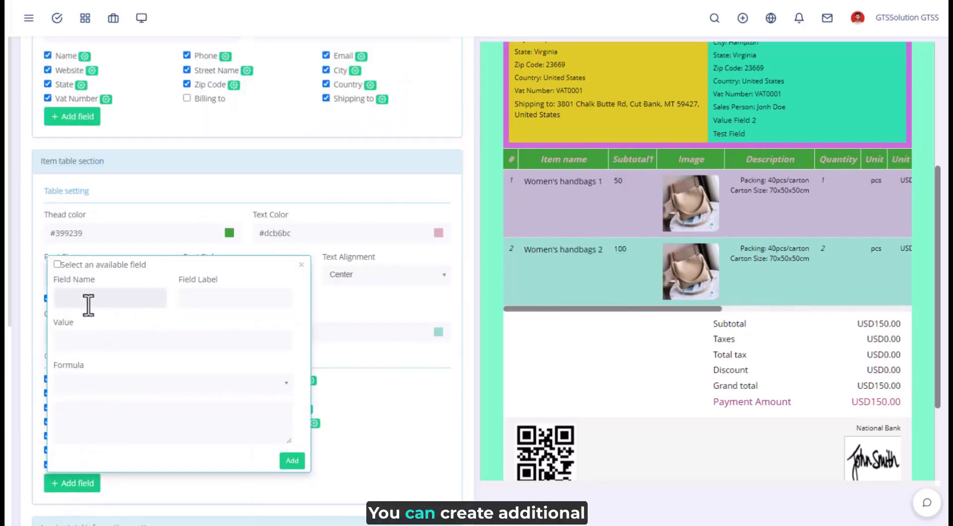
pyautogui.write('Sub')
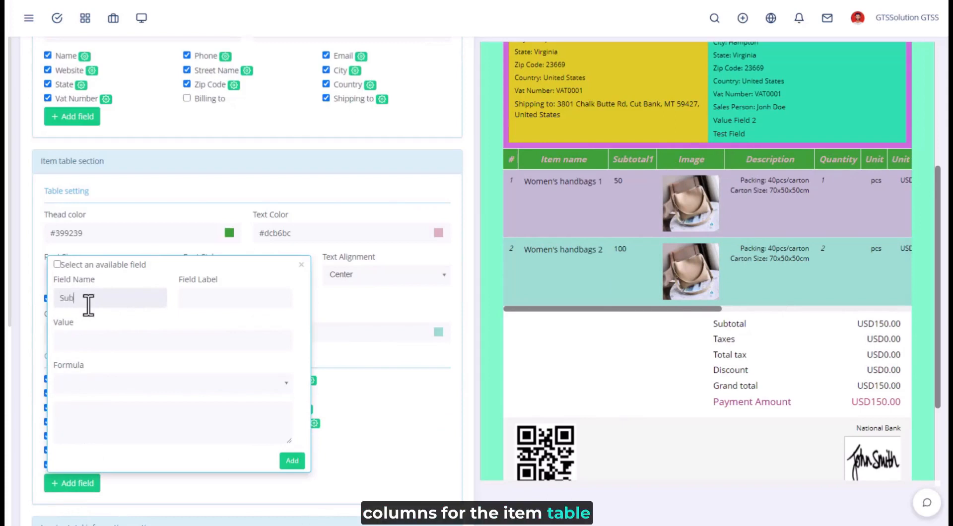
pyautogui.write('total 2')
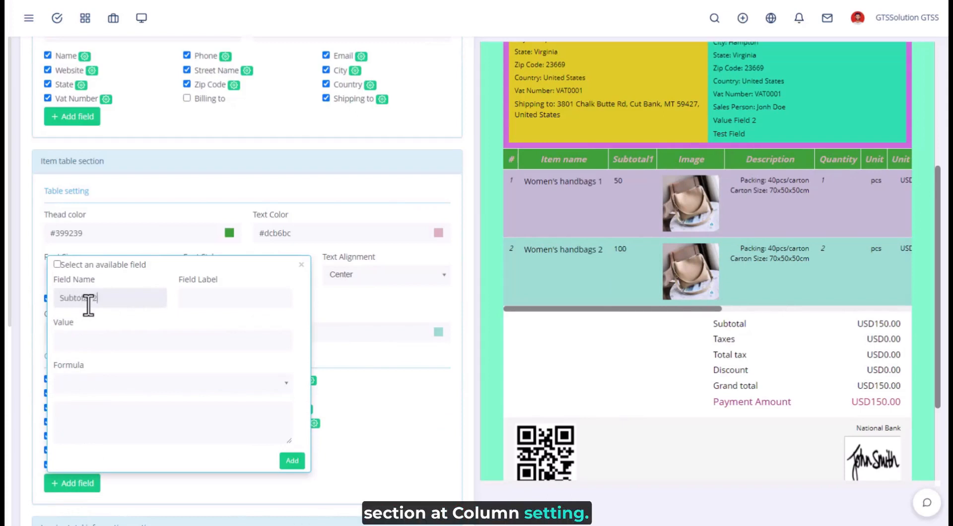
pyautogui.click(223, 302)
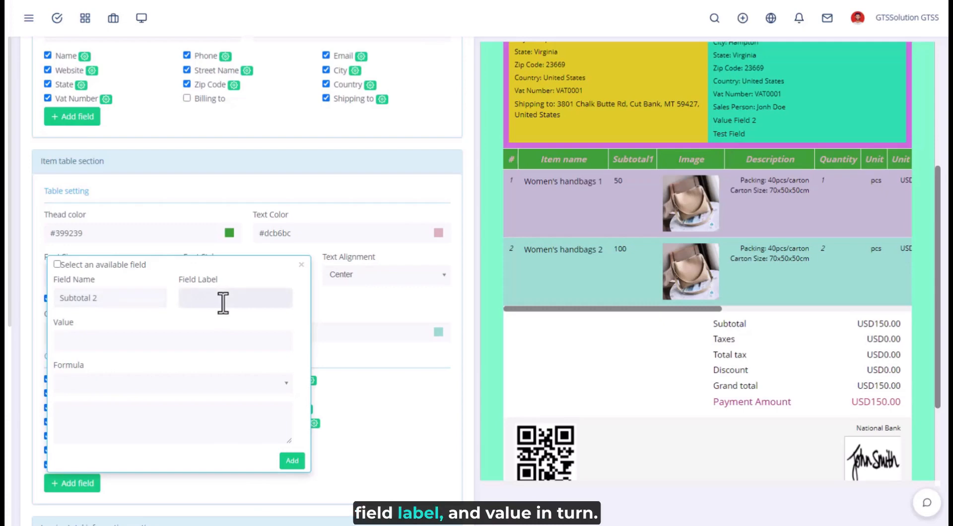
pyautogui.write('Subtotal 2')
pyautogui.press('Tab')
pyautogui.write('Sub Total 2')
# Give the new field the formula "item_table|quantity * item_table|tax_rate + item_table|tax_amount" and add it to the item table
pyautogui.click(107, 382)
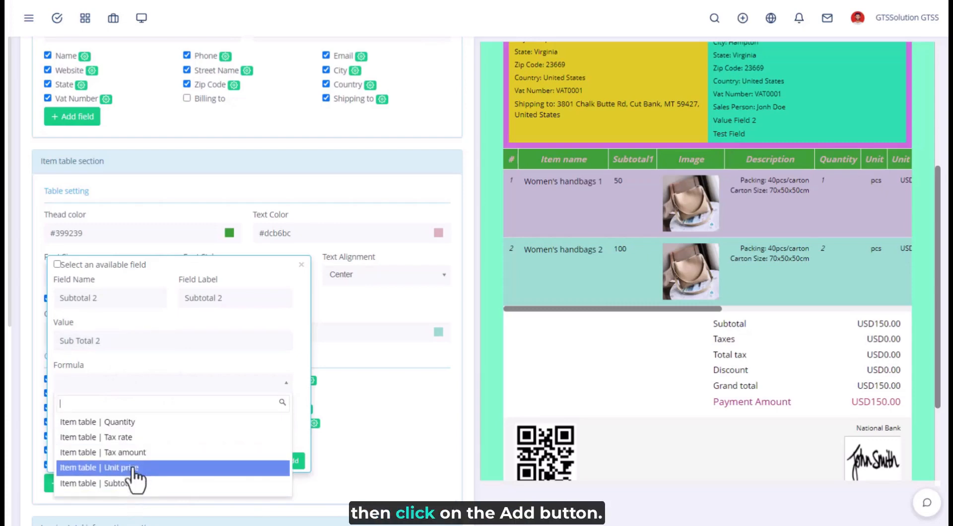
pyautogui.click(144, 429)
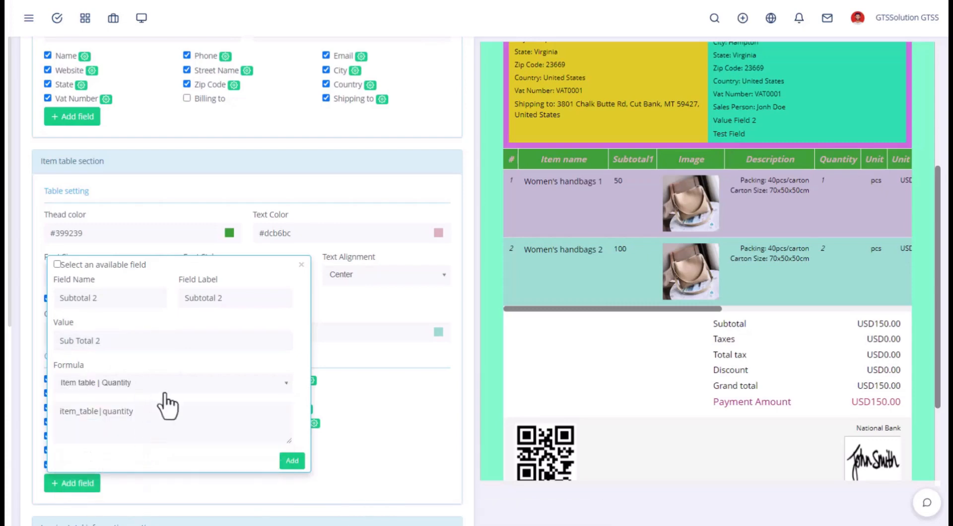
pyautogui.click(163, 413)
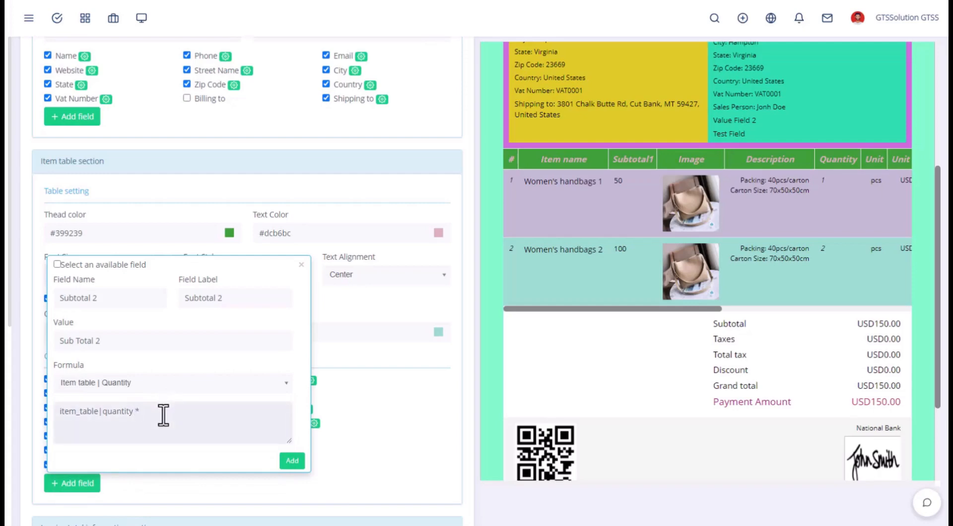
pyautogui.click(171, 382)
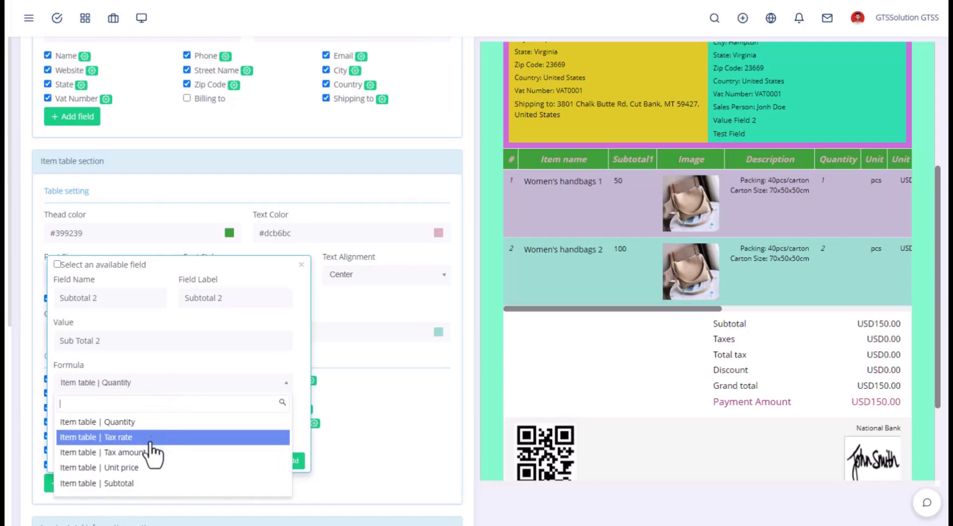
pyautogui.click(151, 438)
pyautogui.click(237, 415)
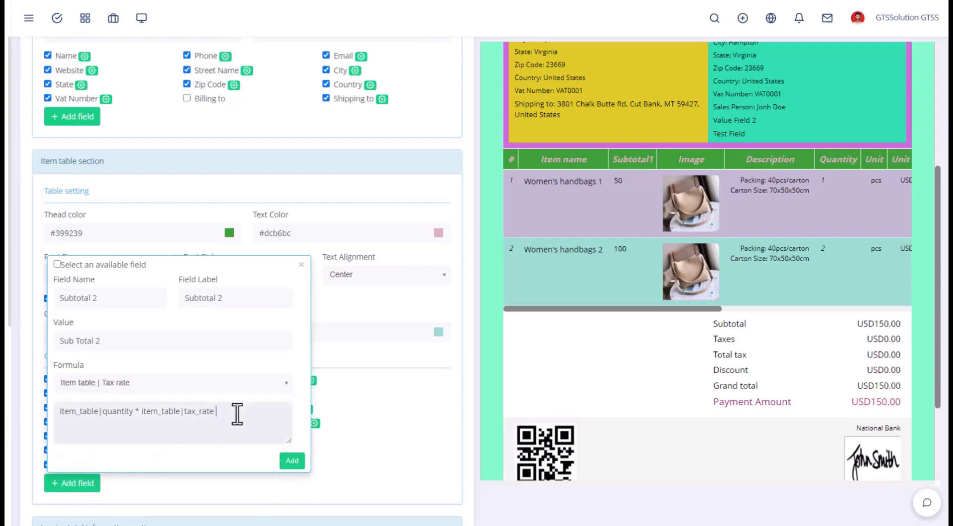
pyautogui.write('+')
pyautogui.click(197, 382)
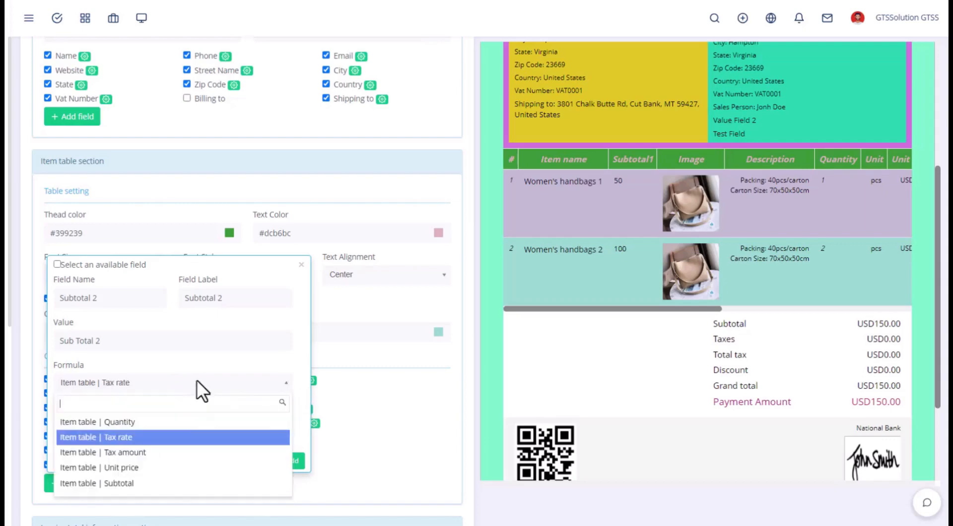
pyautogui.click(154, 453)
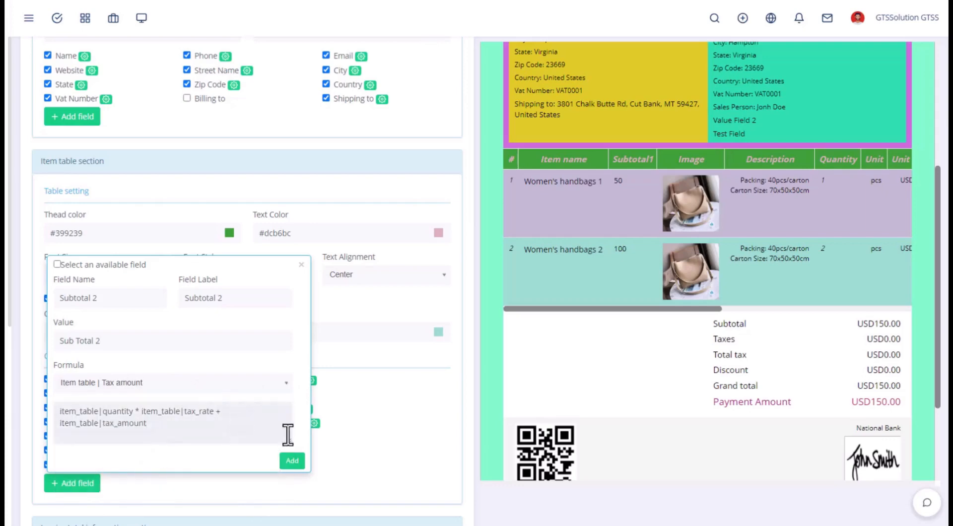
pyautogui.click(292, 462)
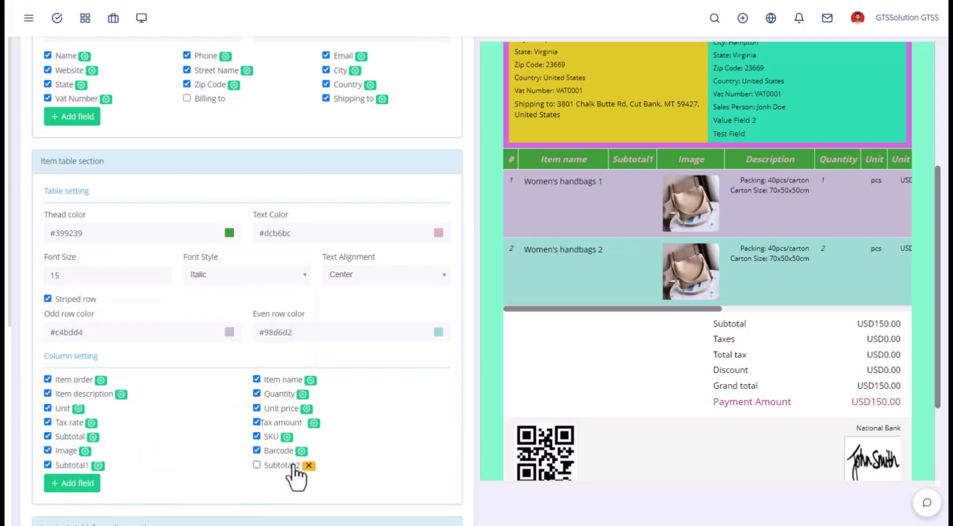
# Enable the Subtotal 2 column in the item table and review its formula and formatting settings
pyautogui.click(269, 467)
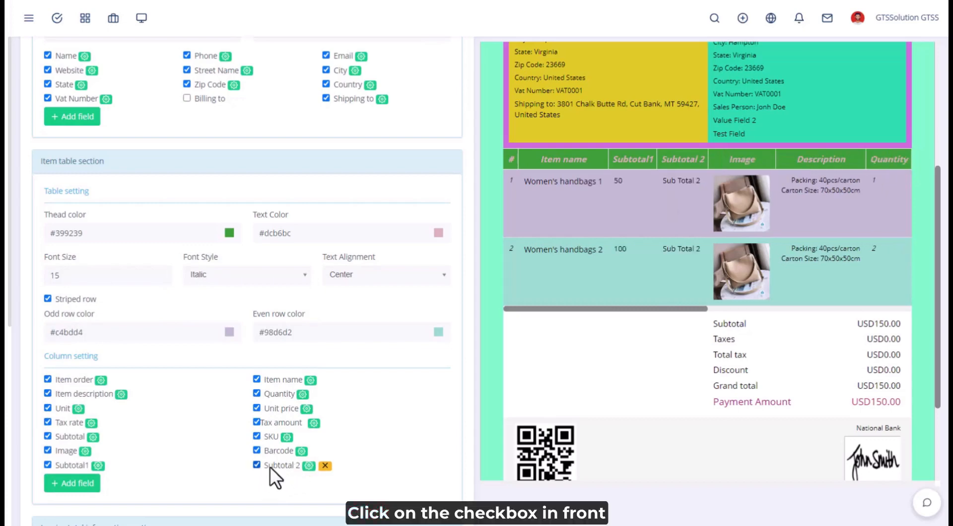
pyautogui.click(308, 466)
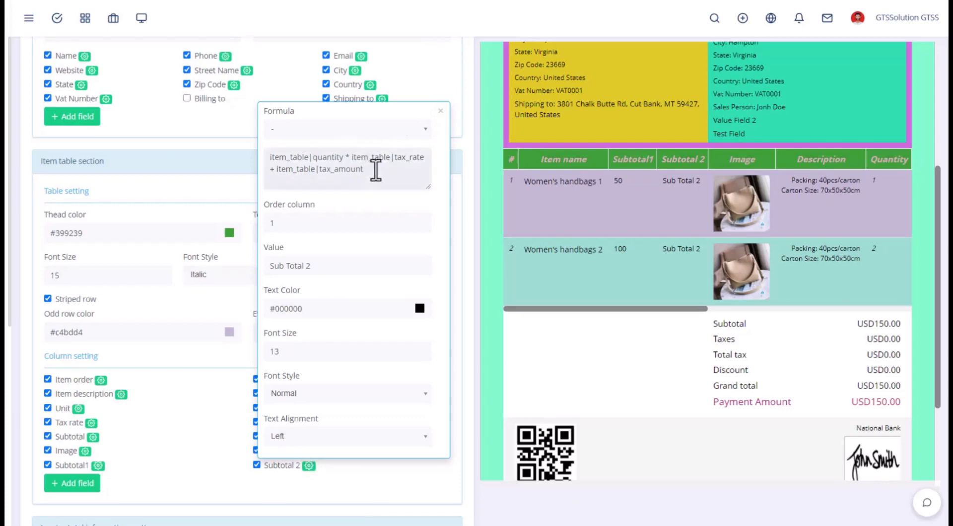
pyautogui.click(440, 111)
# Set the row color of the invoice total information section to red #f40000, leaving the column number at 4
pyautogui.scroll(-6, 368, 362)
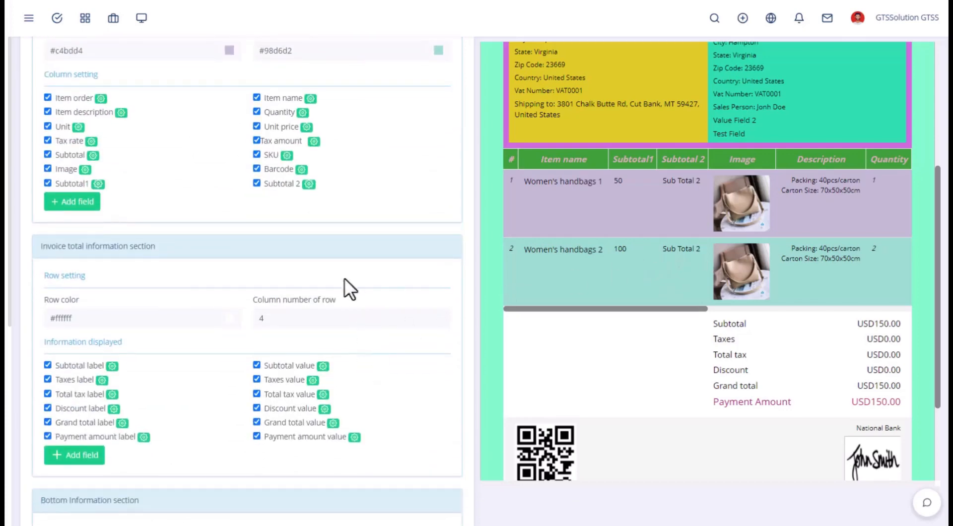
pyautogui.scroll(-3, 668, 246)
pyautogui.scroll(-3, 164, 290)
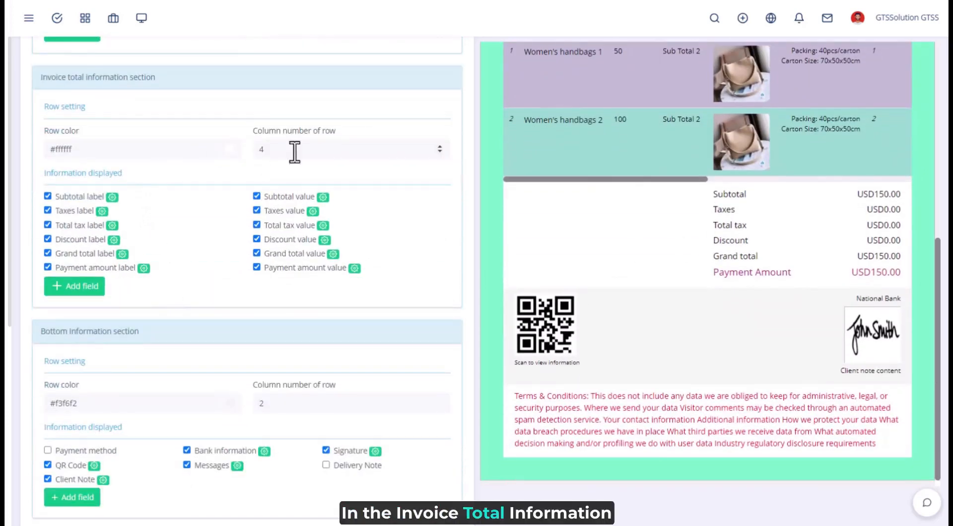
pyautogui.click(230, 150)
pyautogui.click(193, 178)
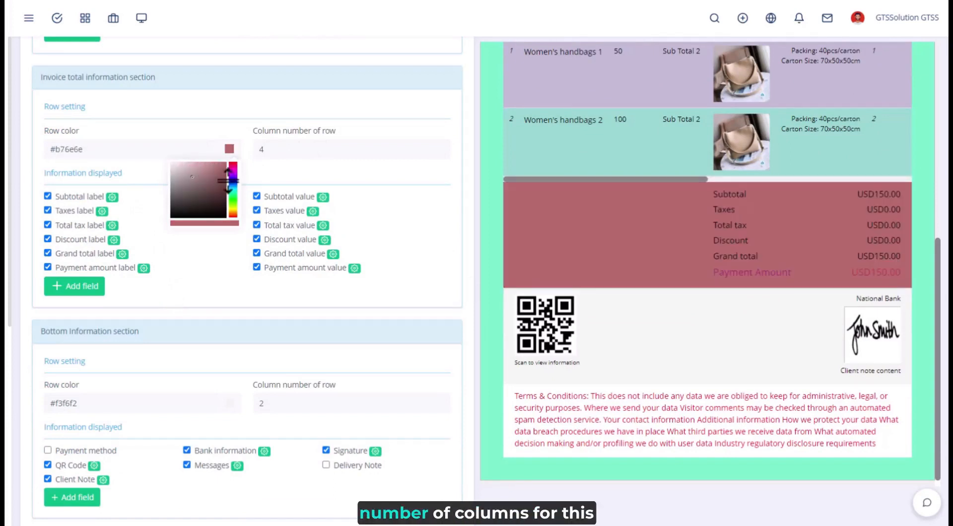
pyautogui.click(233, 165)
pyautogui.click(221, 165)
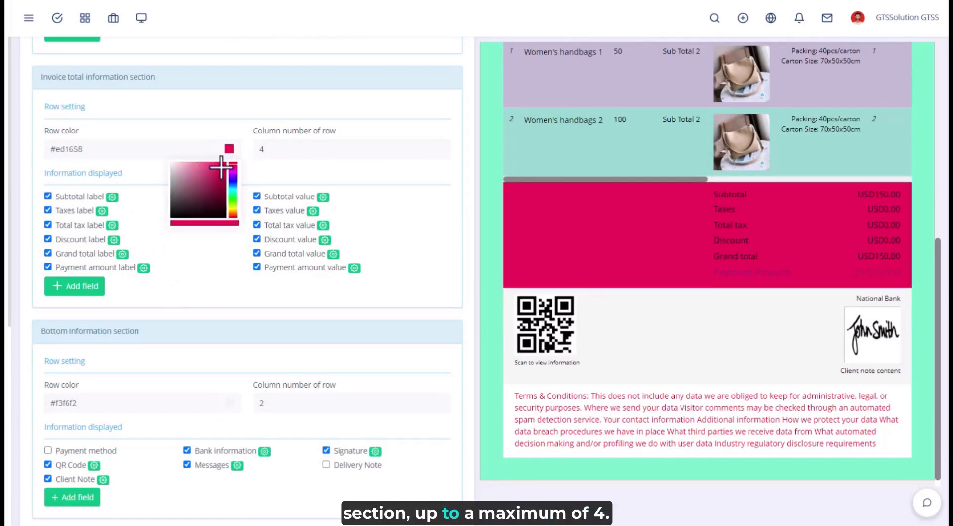
pyautogui.moveTo(235, 165); pyautogui.dragTo(228, 166)
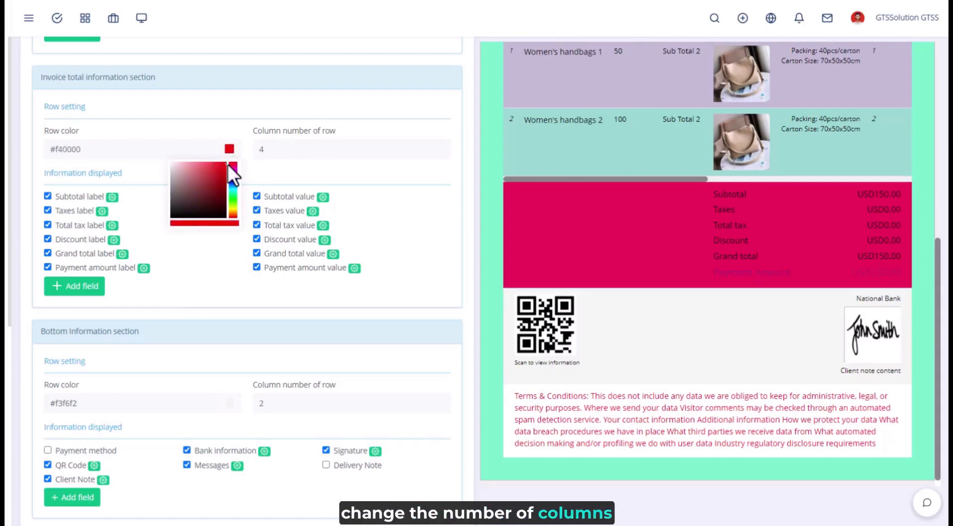
pyautogui.click(287, 151)
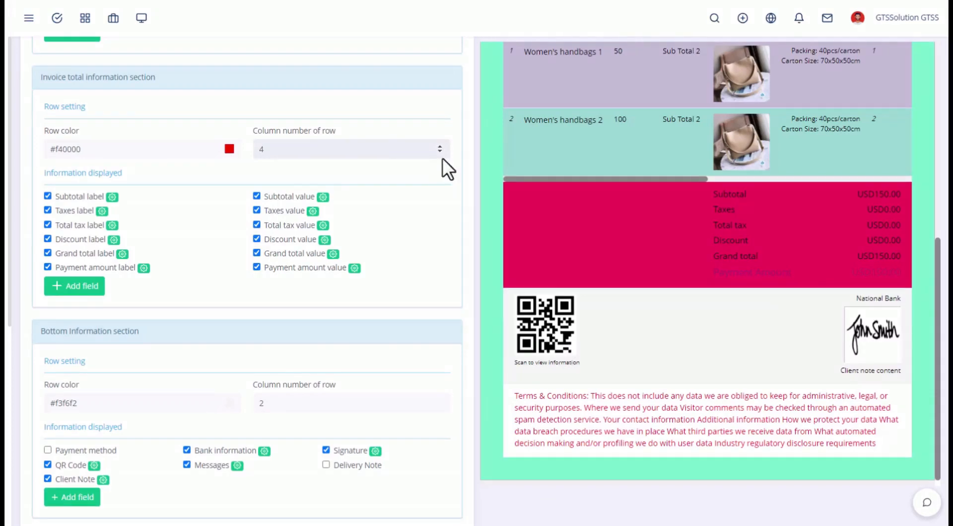
# Hide the Subtotal, Taxes, Total tax and Discount labels in the invoice totals, and show them again
pyautogui.click(58, 197)
pyautogui.click(62, 209)
pyautogui.click(64, 227)
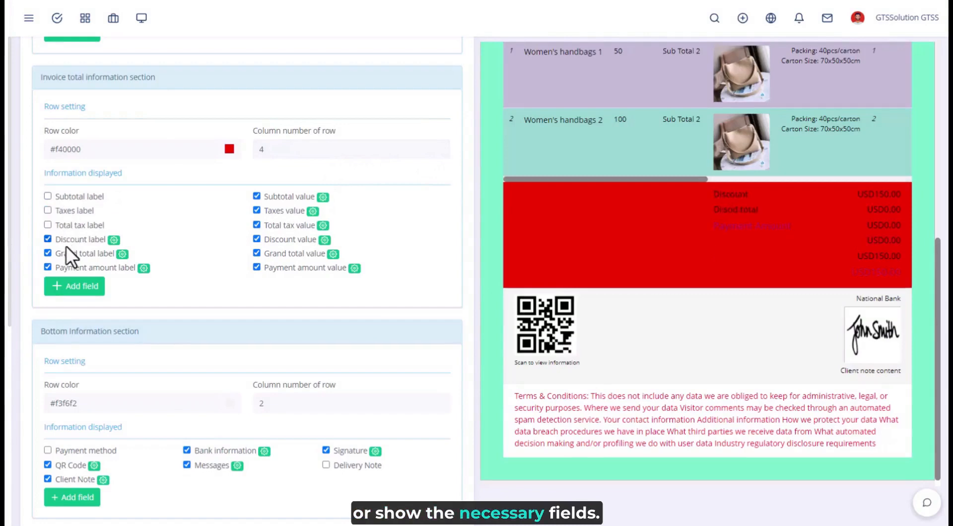
pyautogui.click(67, 242)
pyautogui.click(76, 228)
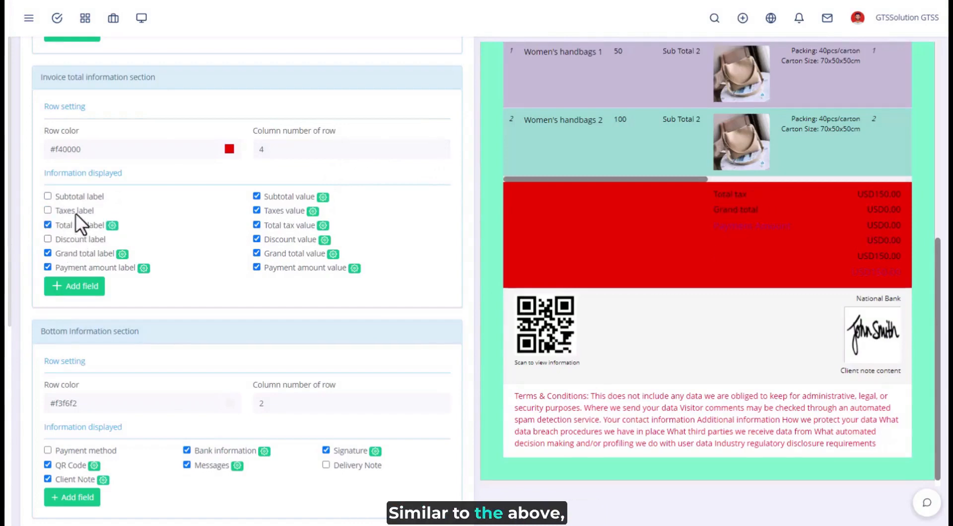
pyautogui.click(75, 213)
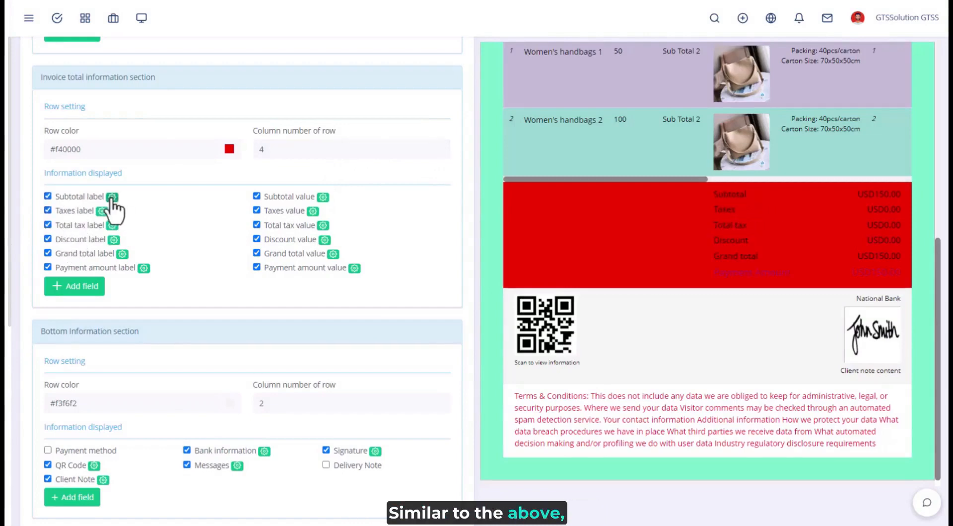
# Change the Subtotal label's content to "Sub Total" and its text color to #f6eded in the invoice totals
pyautogui.click(113, 197)
pyautogui.scroll(2, 128, 147)
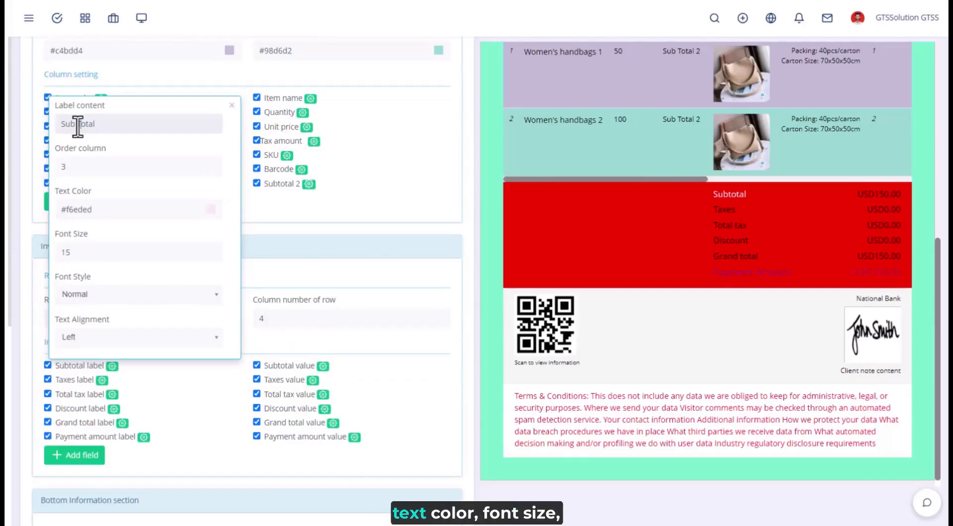
pyautogui.click(78, 124)
pyautogui.press('BackSpace')
pyautogui.write('T')
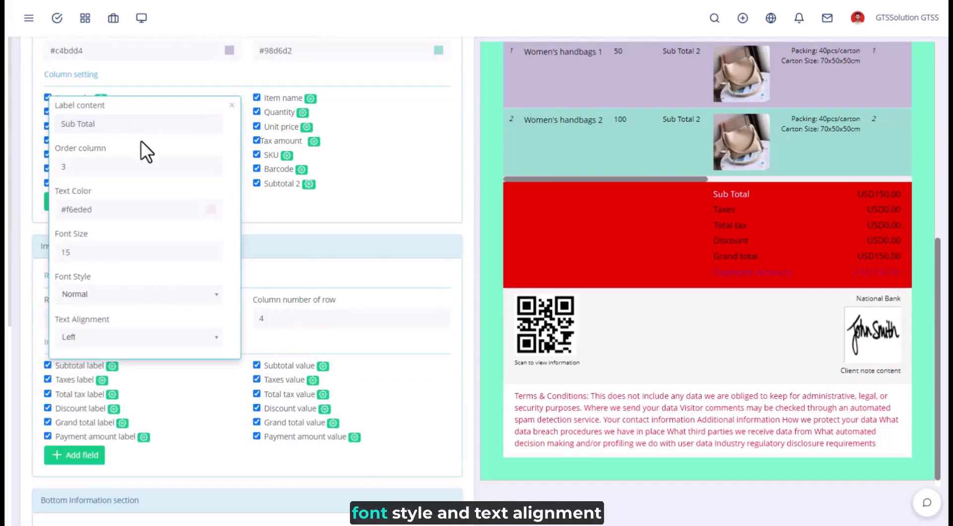
pyautogui.click(124, 172)
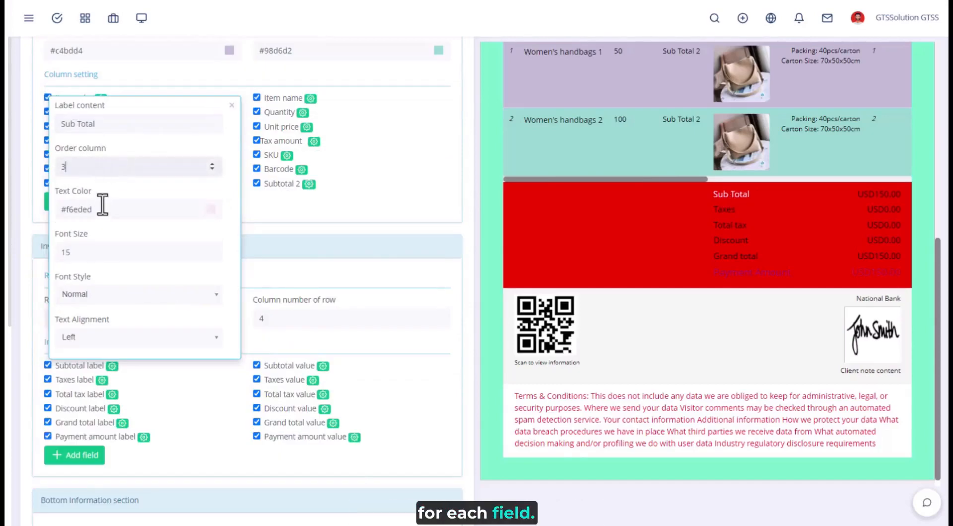
pyautogui.click(211, 212)
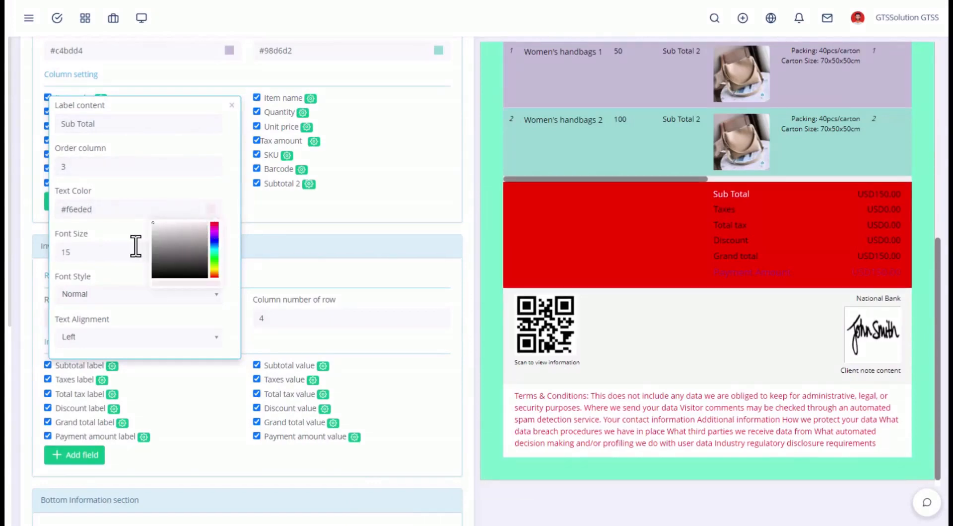
pyautogui.click(198, 191)
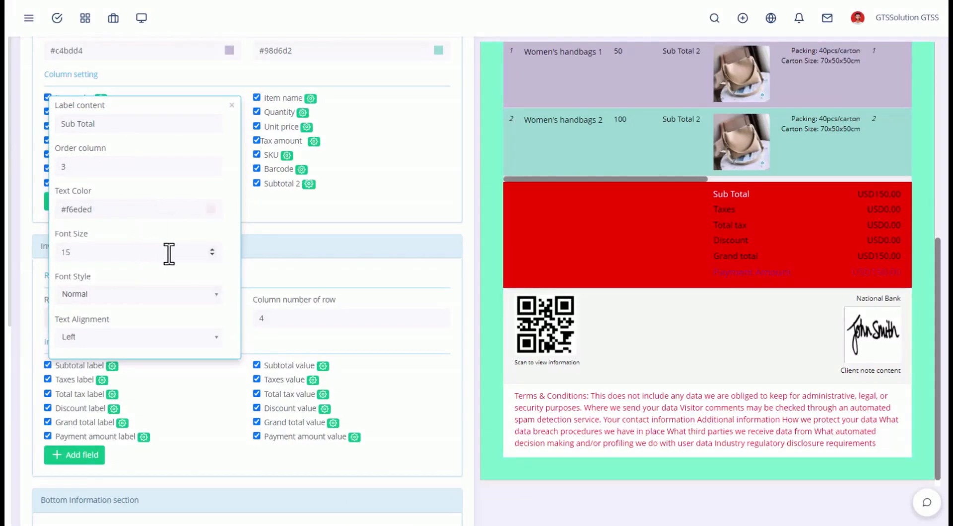
# Try font size 17 for the Sub Total label and return it to 15
pyautogui.click(213, 249)
pyautogui.click(213, 249)
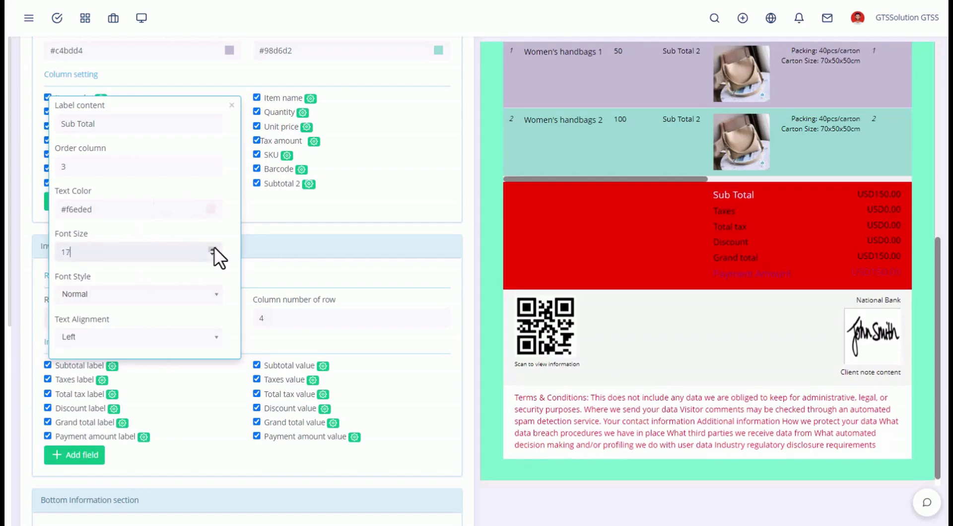
pyautogui.click(213, 255)
pyautogui.click(213, 256)
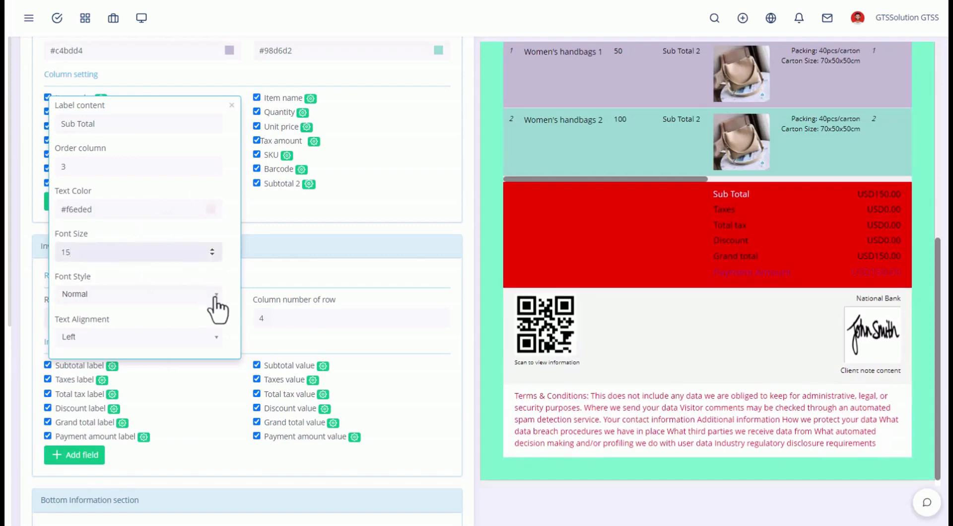
# Set the Sub Total label's font style to Italic, try right alignment, return it to Left and close its settings
pyautogui.click(216, 296)
pyautogui.click(88, 377)
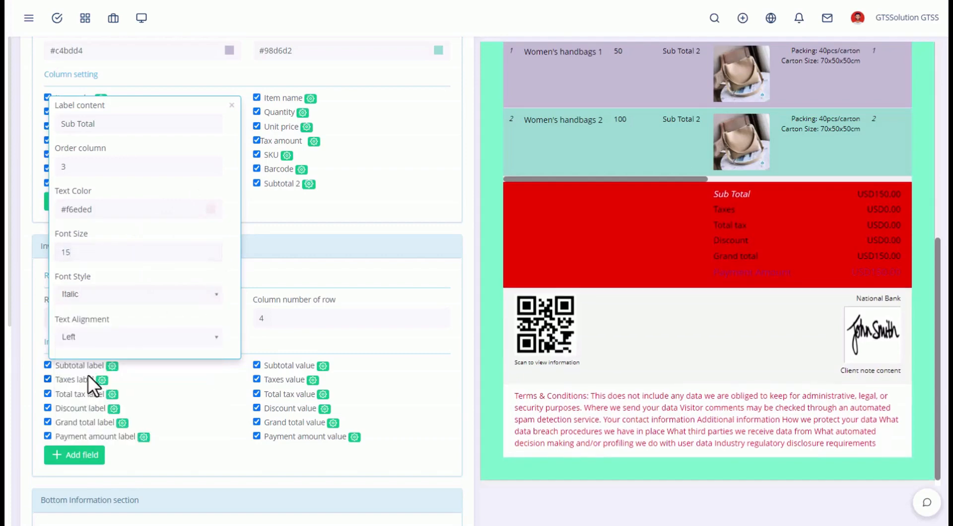
pyautogui.click(117, 340)
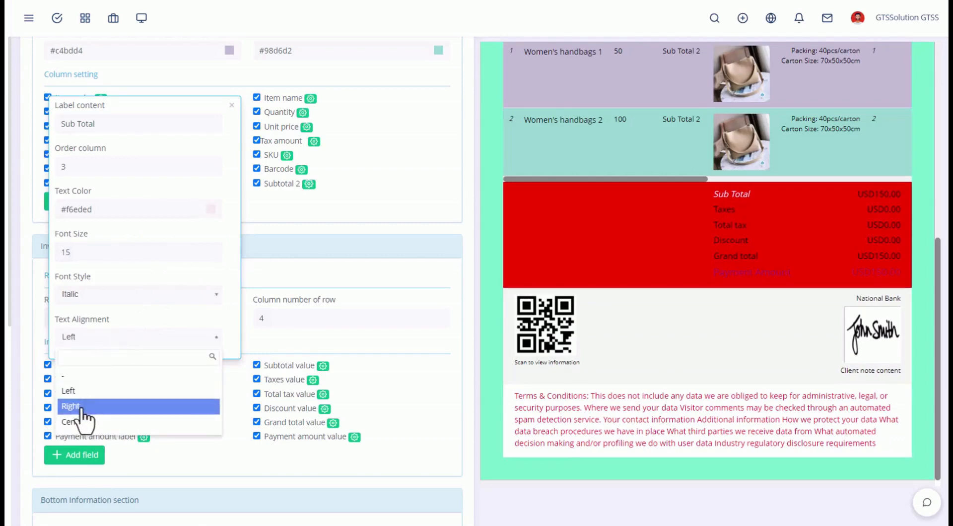
pyautogui.click(82, 407)
pyautogui.click(110, 343)
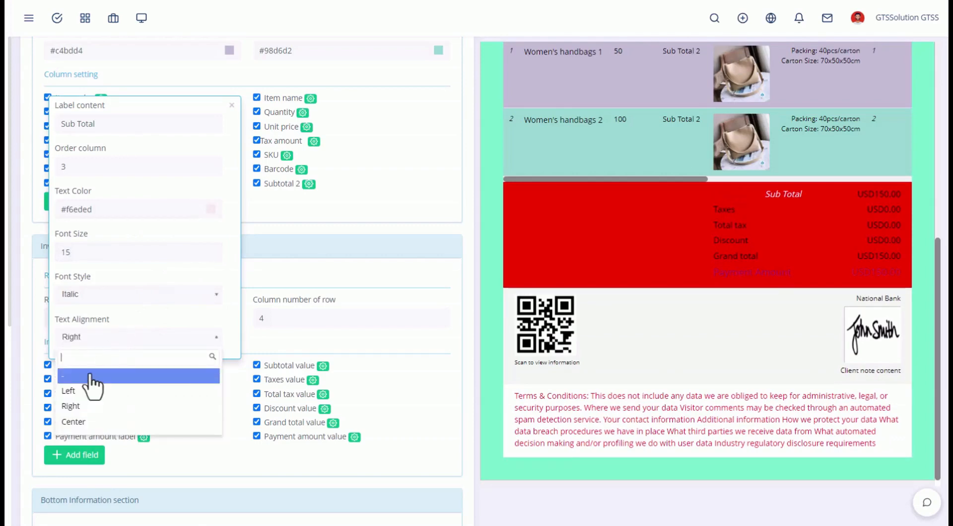
pyautogui.click(82, 389)
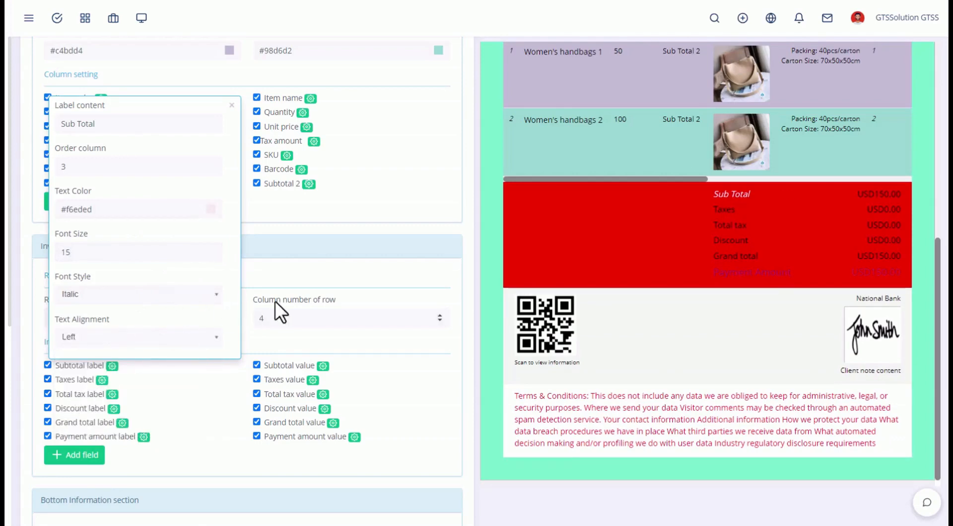
pyautogui.scroll(-1, 356, 284)
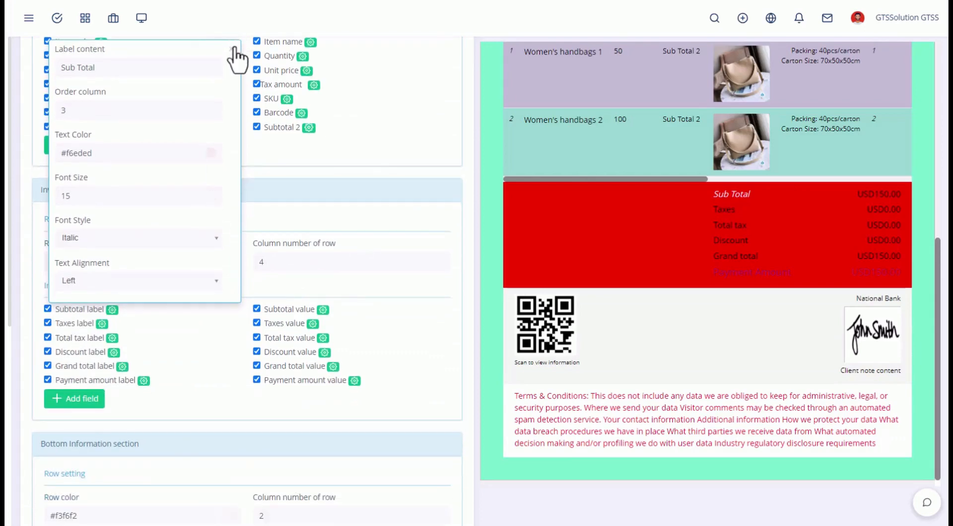
pyautogui.click(234, 49)
# Start a new invoice total field with the name "Field A", label "Label A" and value "Lable Field"
pyautogui.scroll(-2, 231, 199)
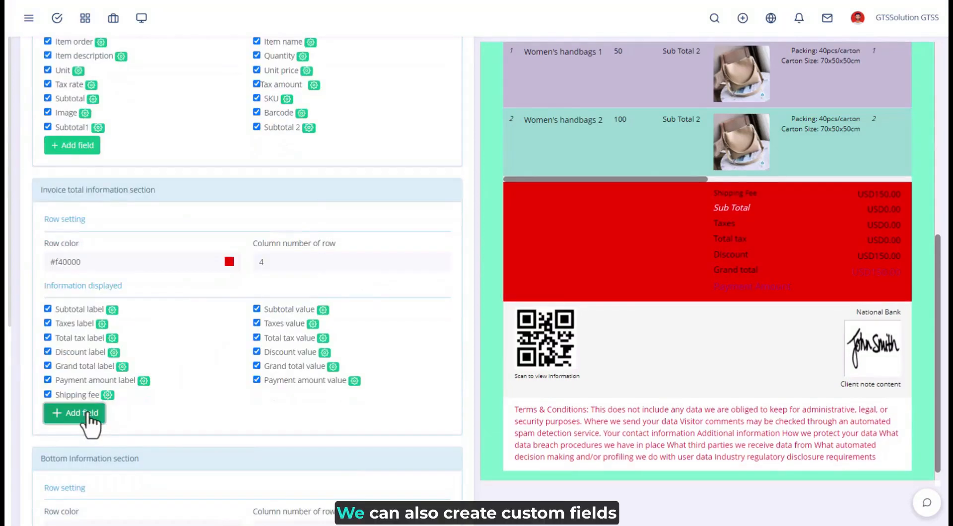
pyautogui.click(85, 412)
pyautogui.click(123, 226)
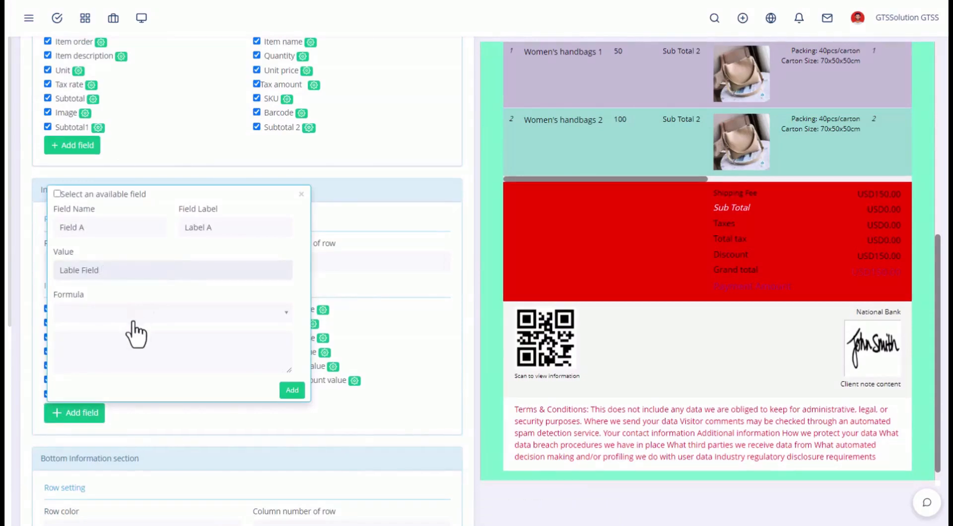
# Give the new field the formula "item_table|subtotal + invoice_total|total_tax_value" and add it to the invoice totals
pyautogui.click(136, 314)
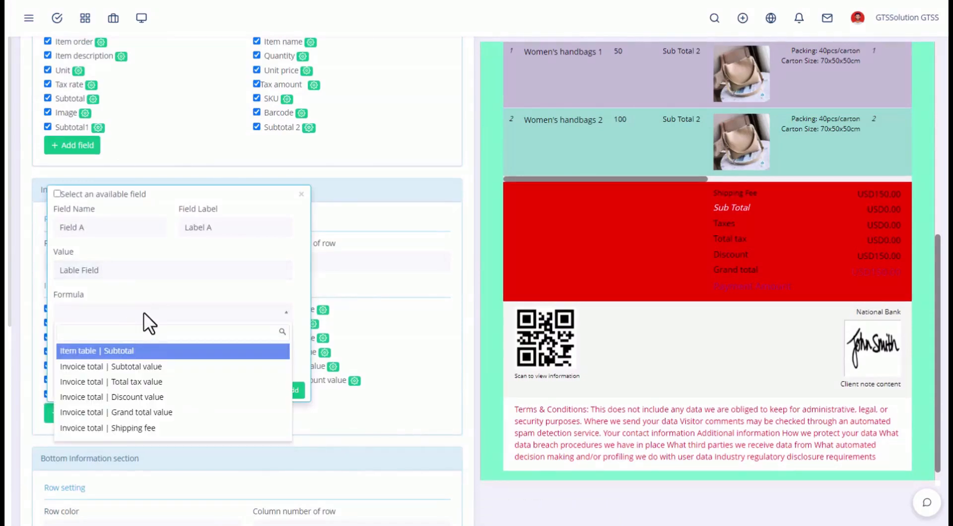
pyautogui.click(144, 313)
pyautogui.click(152, 307)
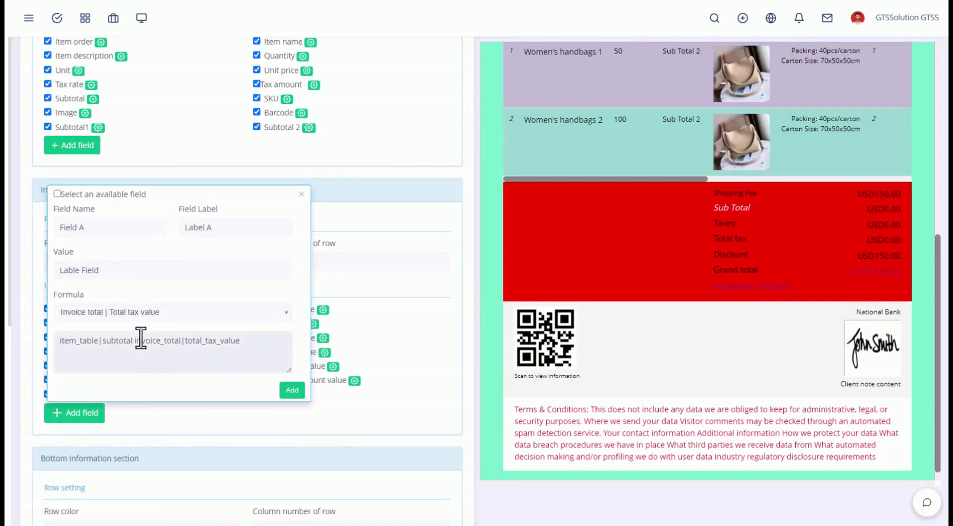
pyautogui.write('+')
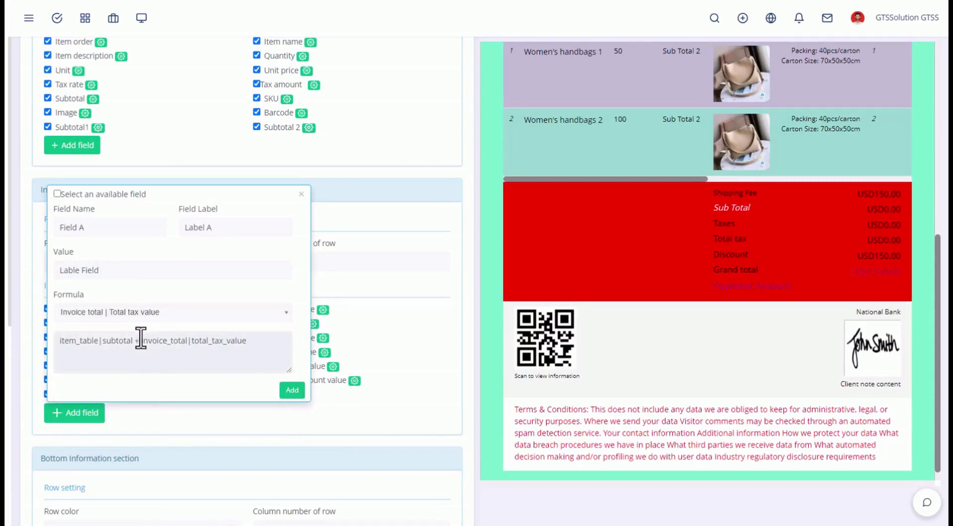
pyautogui.click(292, 390)
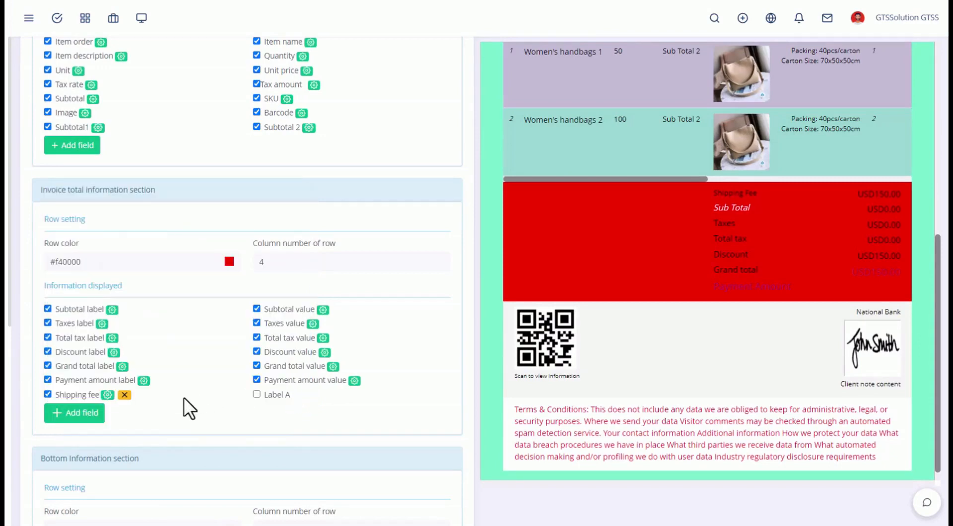
# Enable the Label A field in the invoice totals and set its order column to 3
pyautogui.click(270, 398)
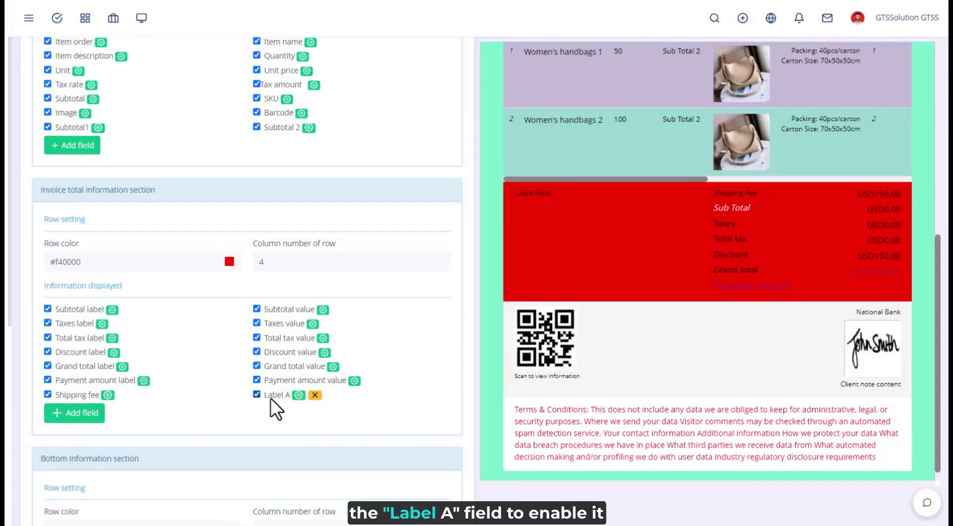
pyautogui.click(298, 394)
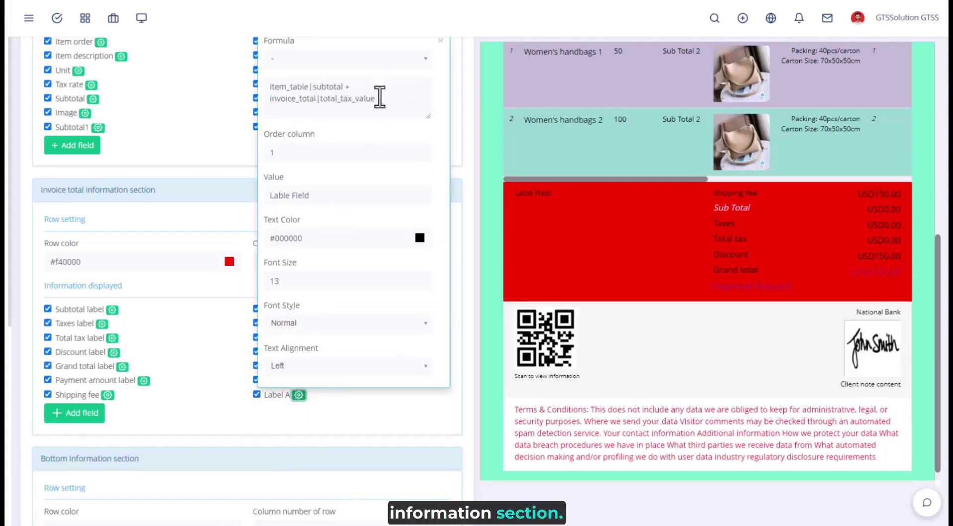
pyautogui.click(346, 198)
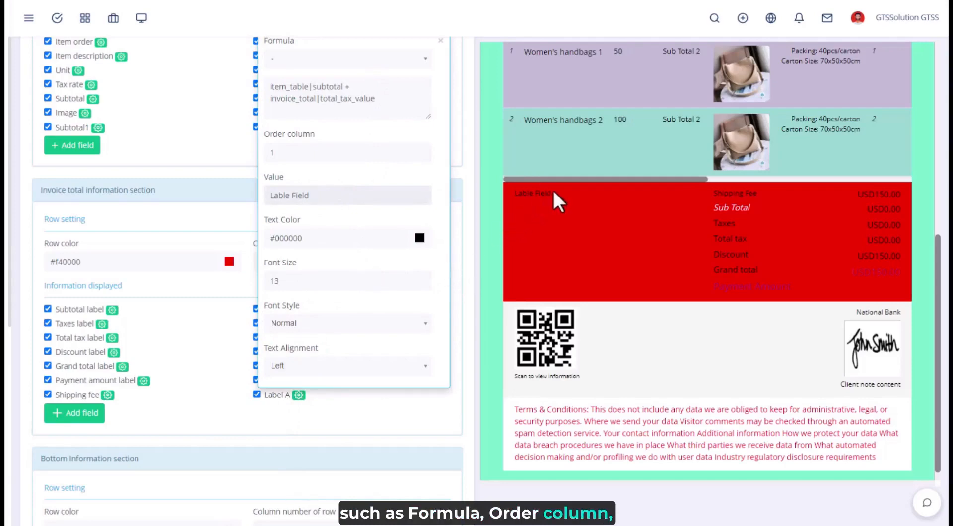
pyautogui.moveTo(280, 159); pyautogui.dragTo(258, 169)
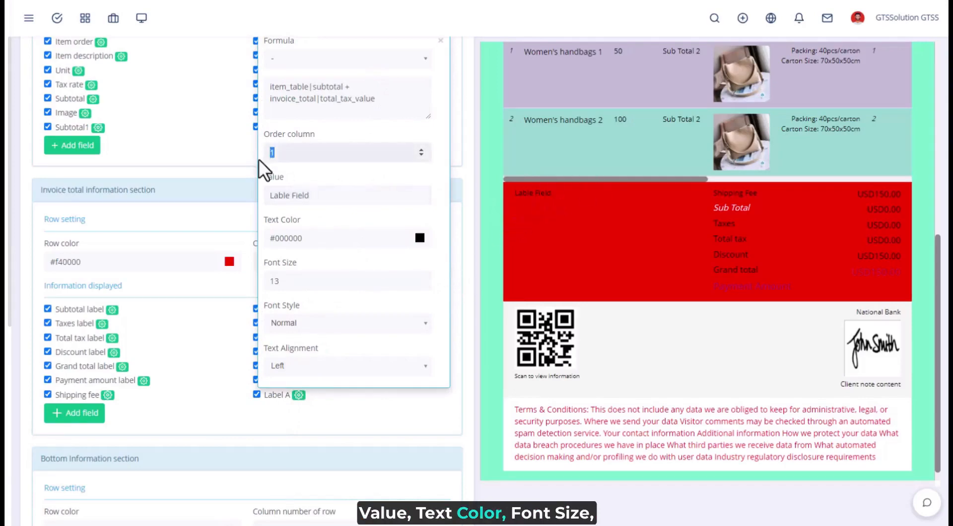
pyautogui.write('3')
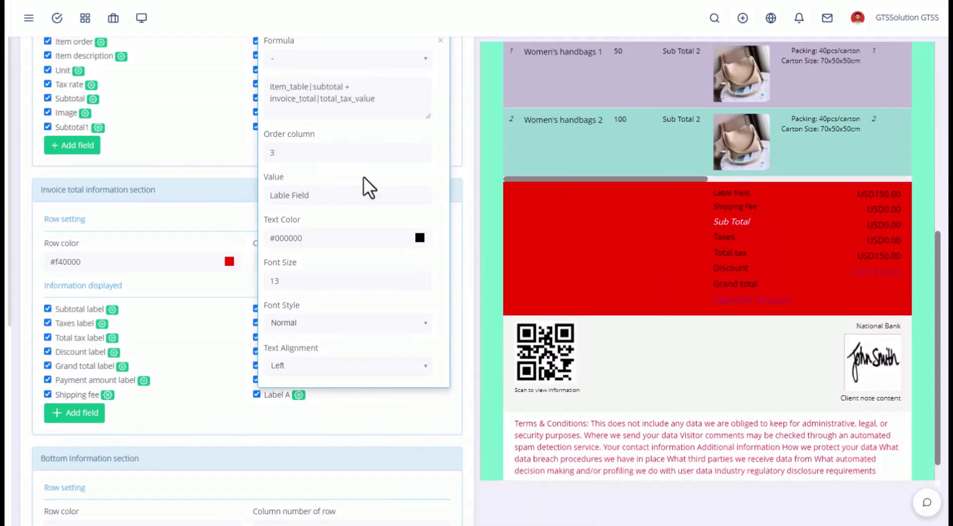
pyautogui.click(443, 51)
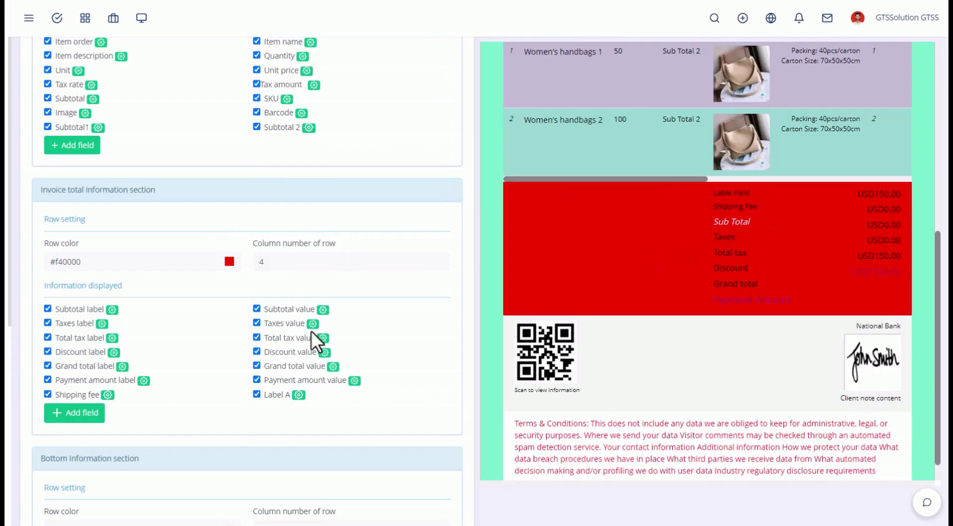
# Hide the Shipping fee and Label A fields from the invoice totals
pyautogui.click(285, 396)
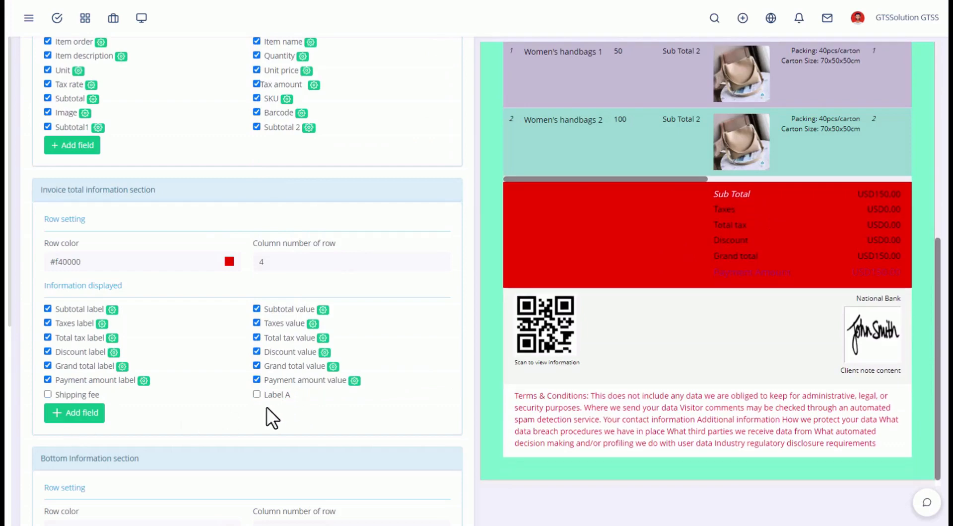
pyautogui.scroll(-6, 220, 417)
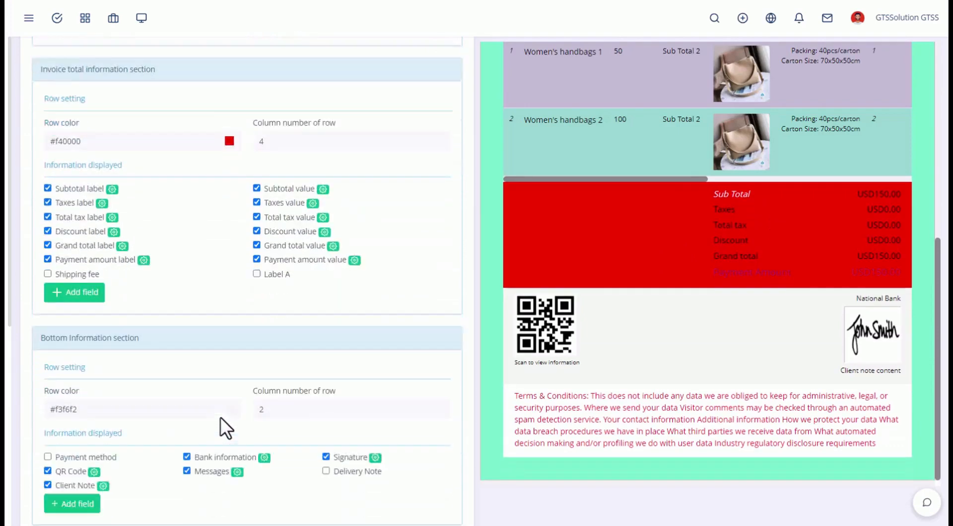
# Set the row color of the Bottom Information section to the light gray #d5dcd2
pyautogui.scroll(-1, 221, 417)
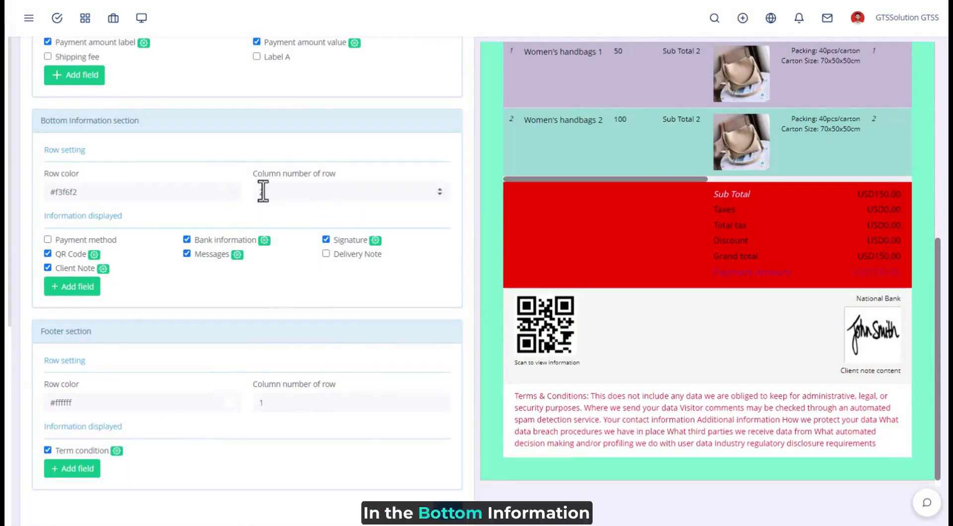
pyautogui.click(235, 197)
pyautogui.click(212, 215)
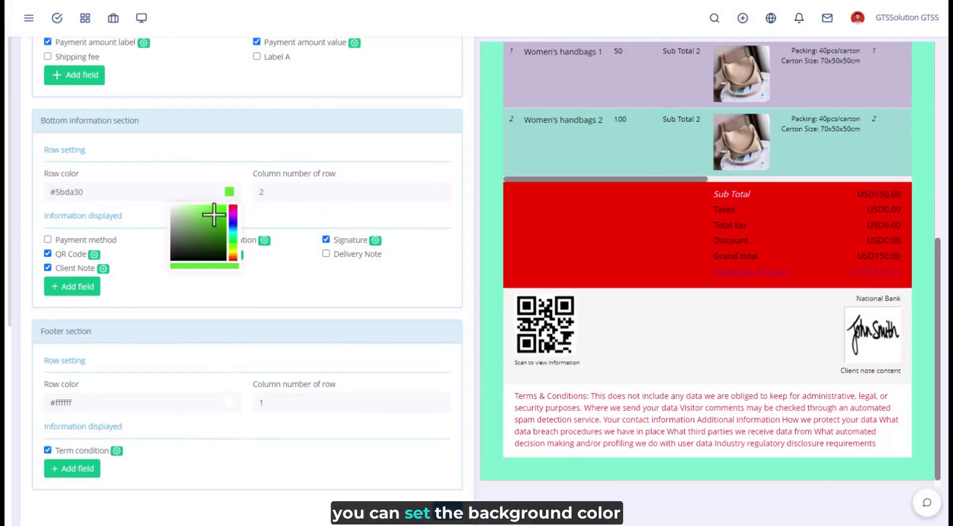
pyautogui.click(210, 236)
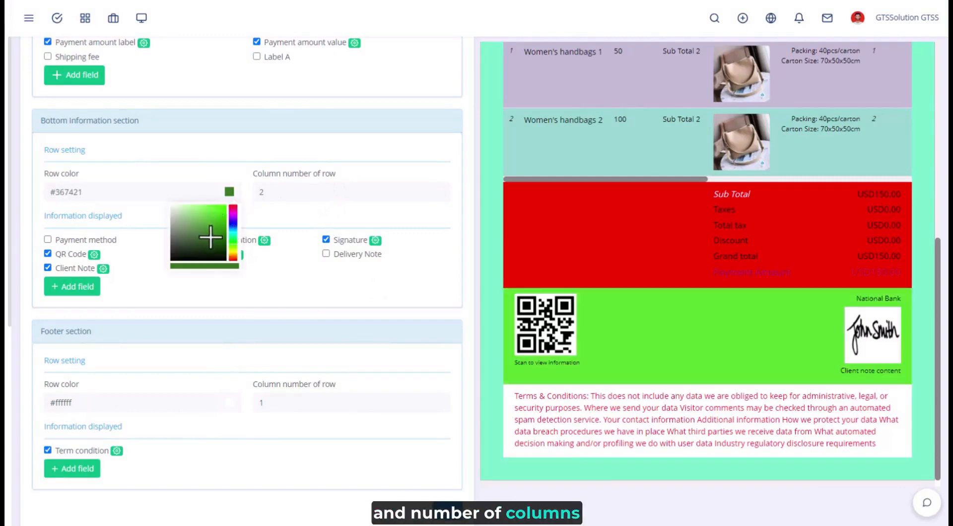
pyautogui.click(189, 219)
pyautogui.click(172, 212)
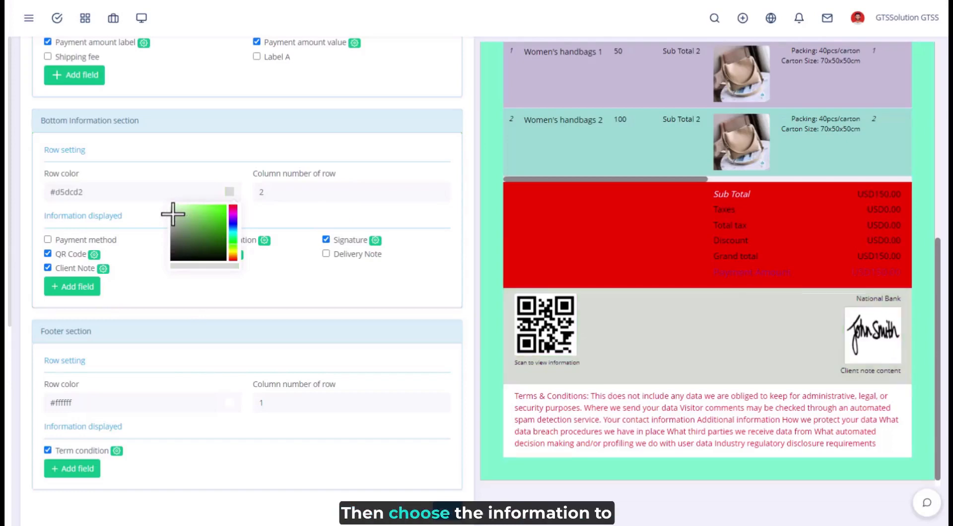
# Set the Bottom Information section to 4 columns and display the Payment method and Delivery Note fields
pyautogui.click(293, 199)
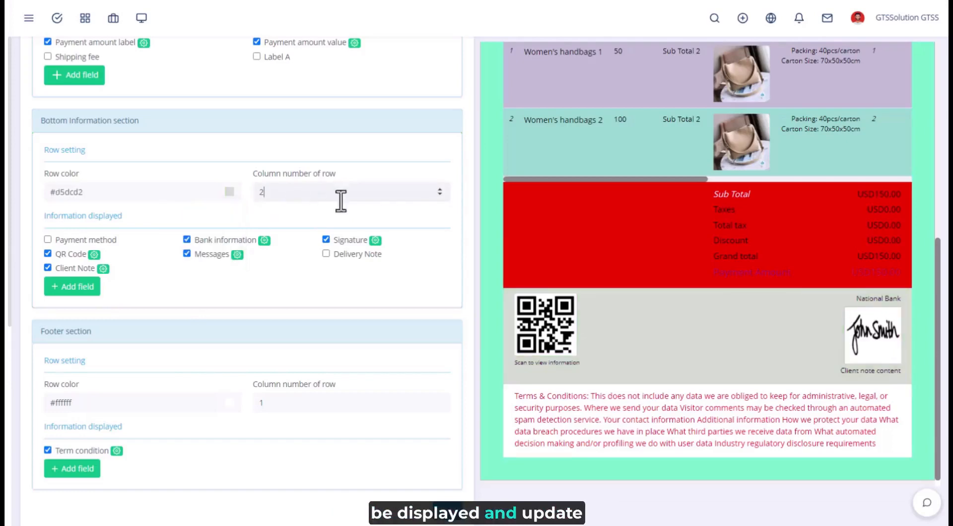
pyautogui.click(439, 189)
pyautogui.click(440, 190)
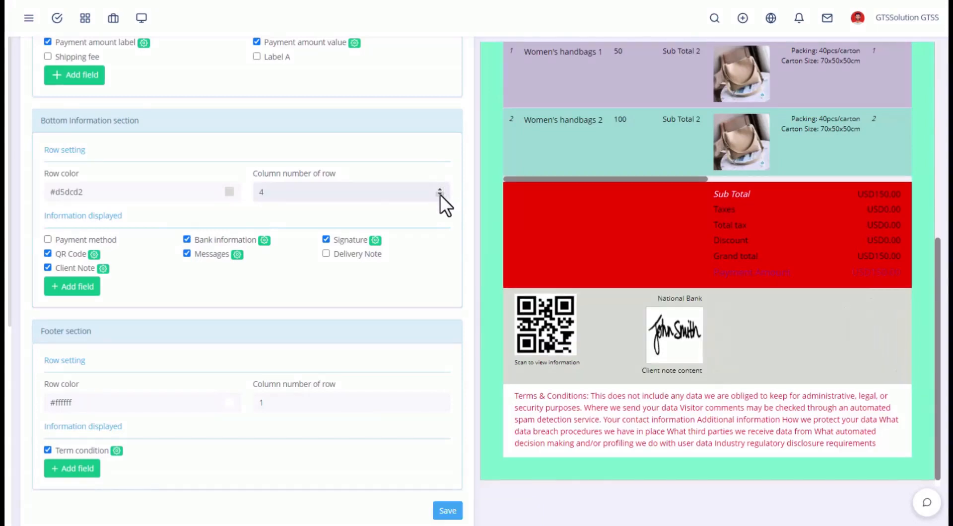
pyautogui.click(84, 239)
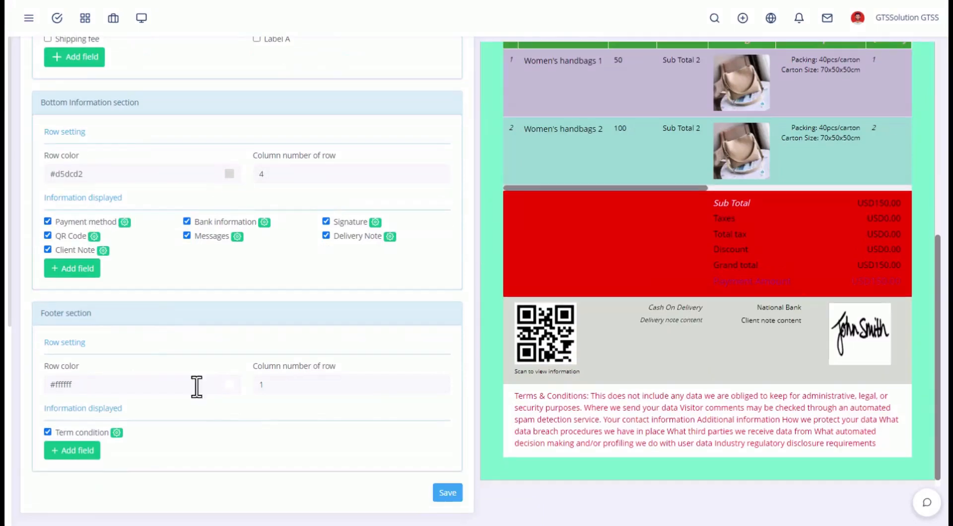
# Set the Footer section's row color to green #13b880 and its column number to 2
pyautogui.click(209, 392)
pyautogui.click(231, 385)
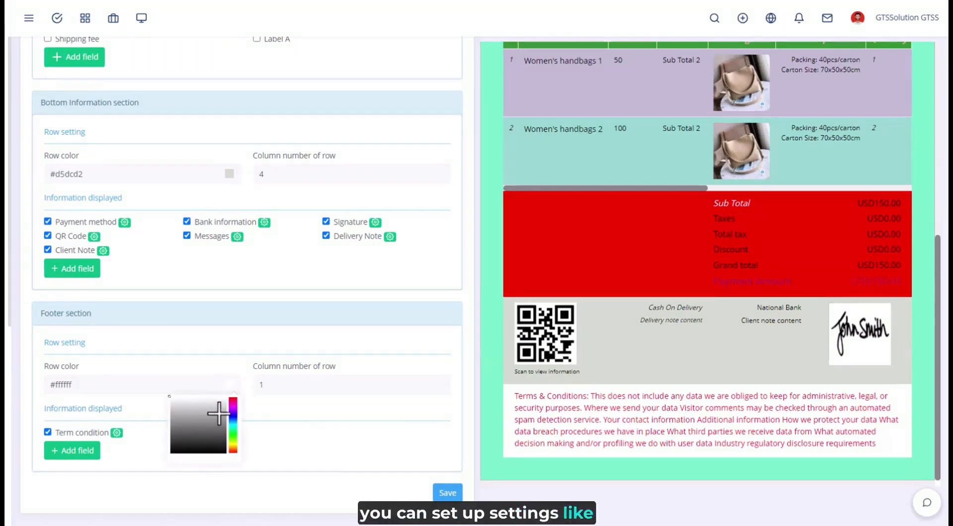
pyautogui.click(234, 418)
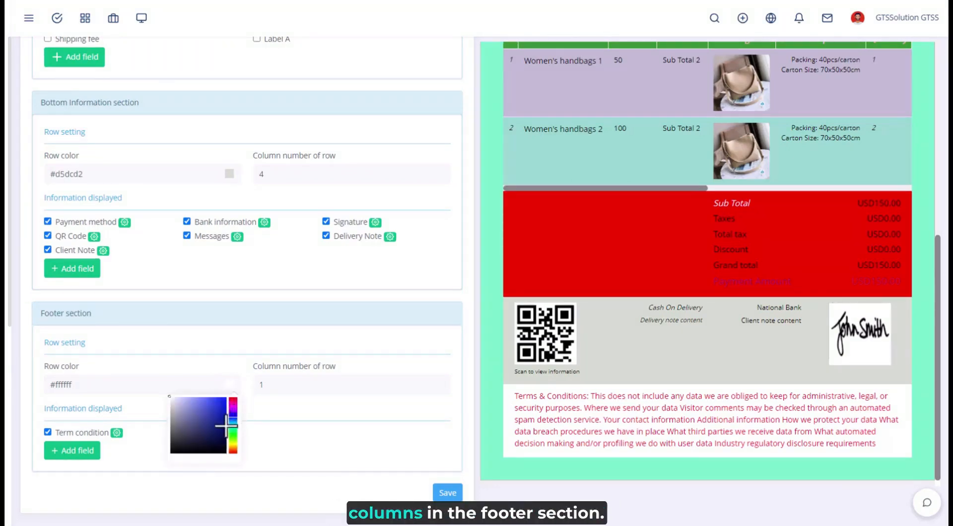
pyautogui.click(234, 431)
pyautogui.click(220, 413)
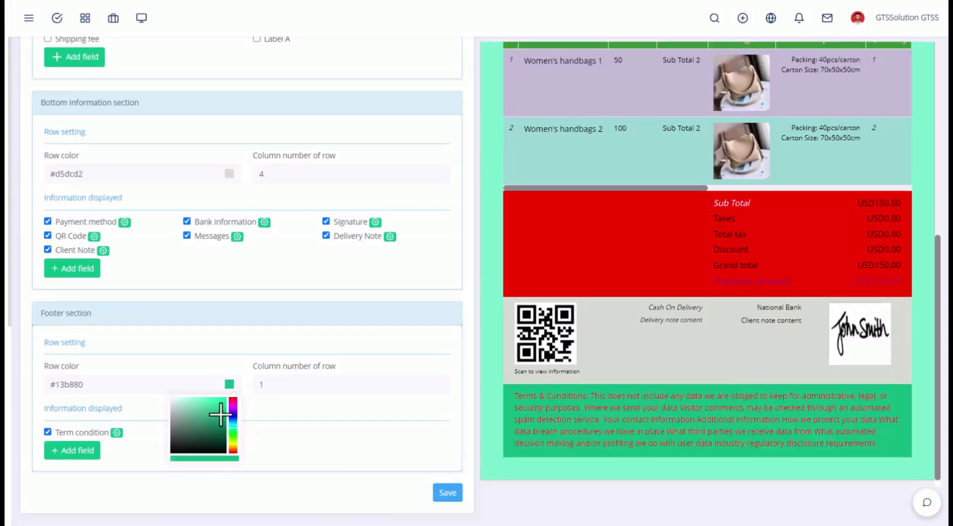
pyautogui.click(276, 419)
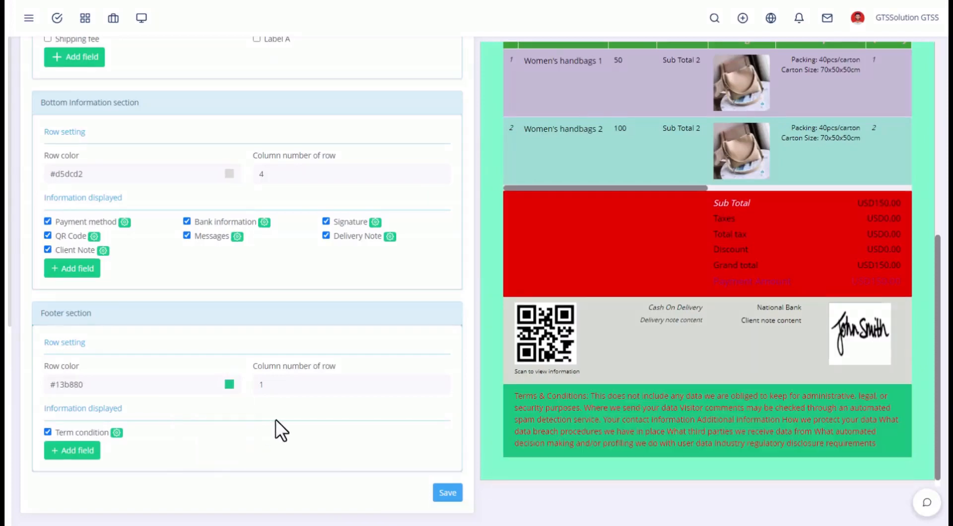
pyautogui.click(439, 381)
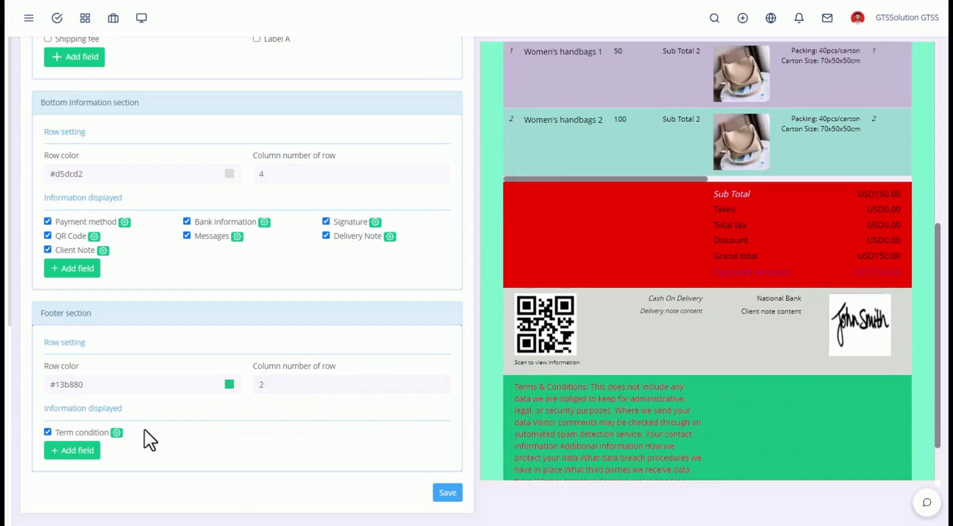
# Insert "demo" after "Terms & Conditions" in the content of the footer's Term condition field
pyautogui.click(117, 433)
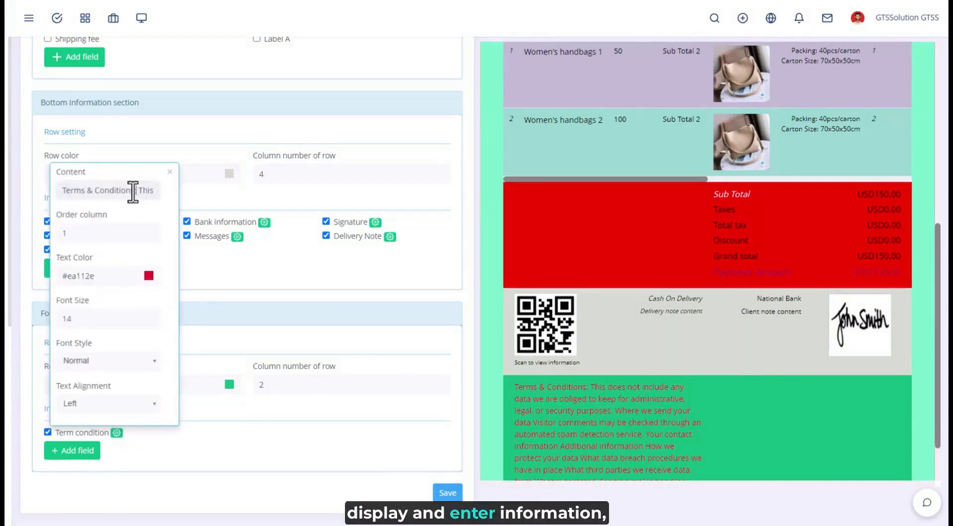
pyautogui.click(109, 191)
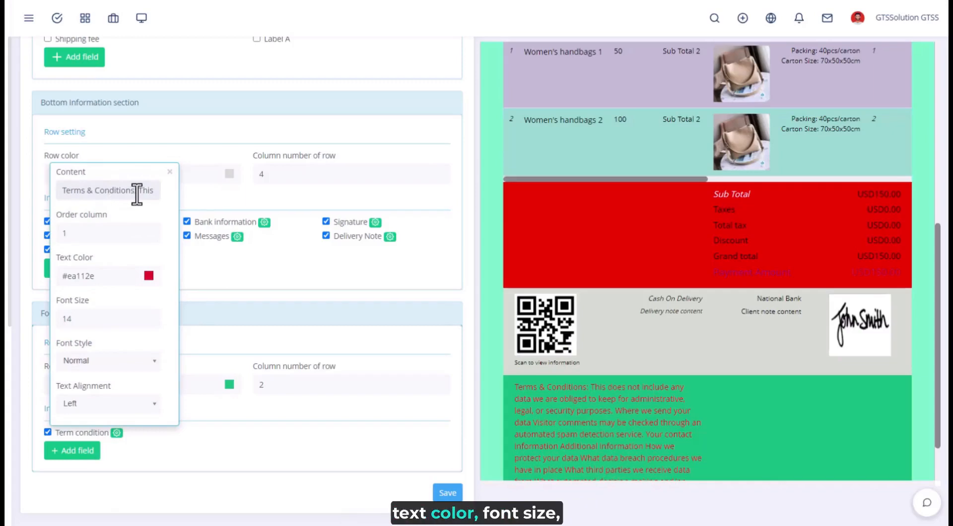
pyautogui.write('demo')
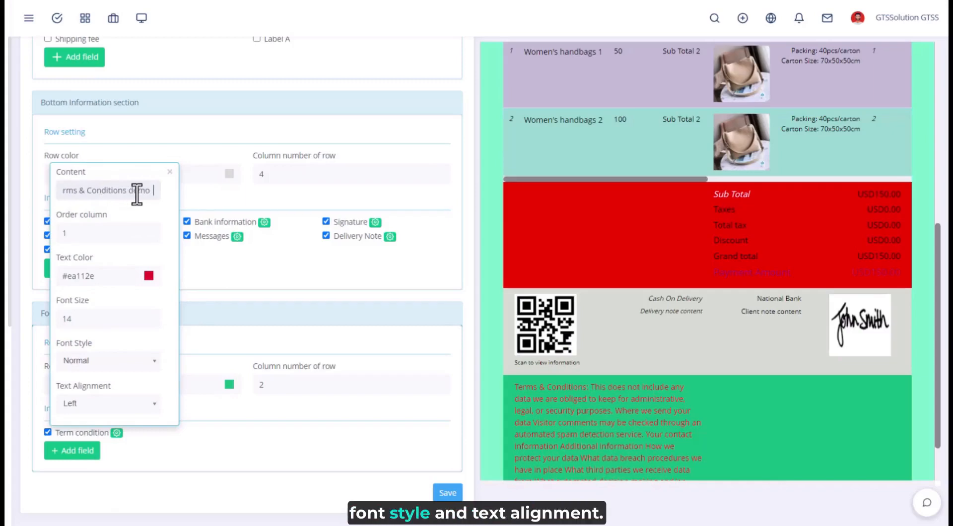
pyautogui.click(145, 204)
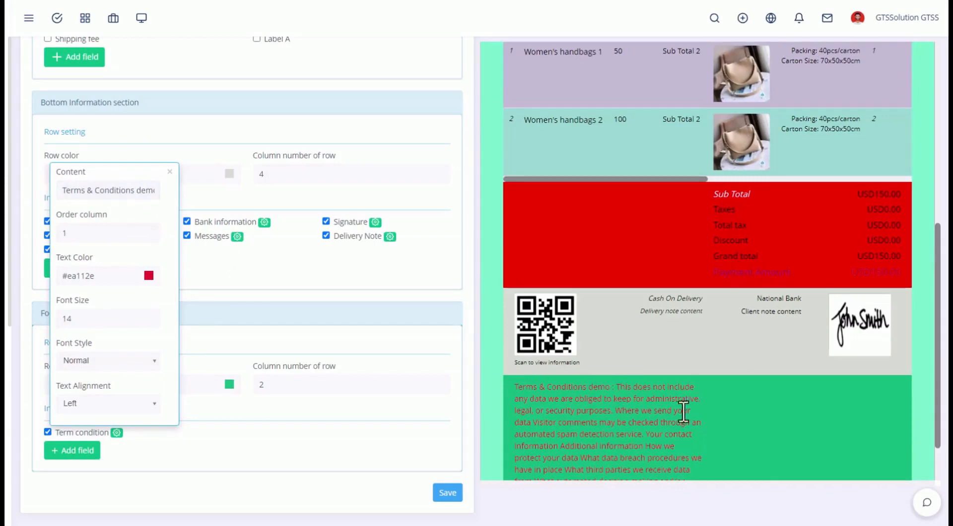
# Format the Term condition text with color #242121, font size 15 and Italic style
pyautogui.click(150, 230)
pyautogui.click(150, 235)
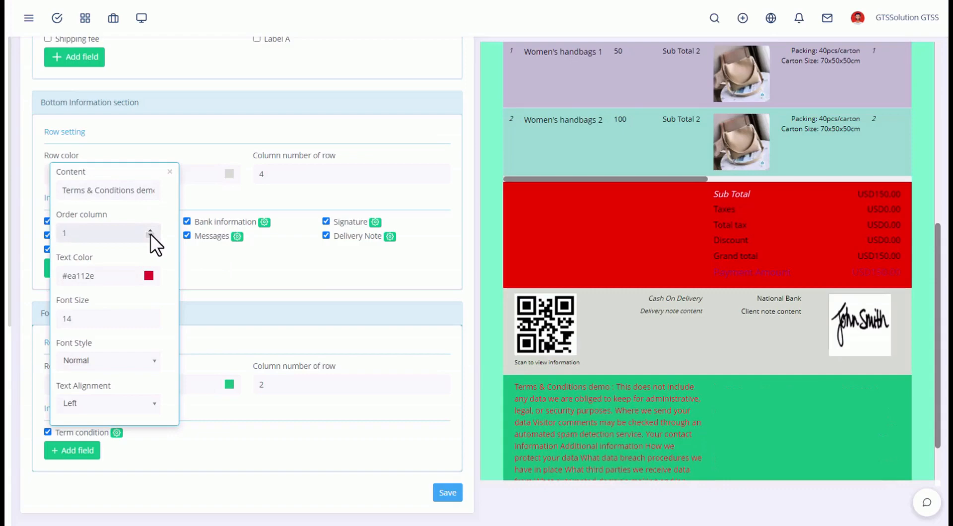
pyautogui.click(149, 276)
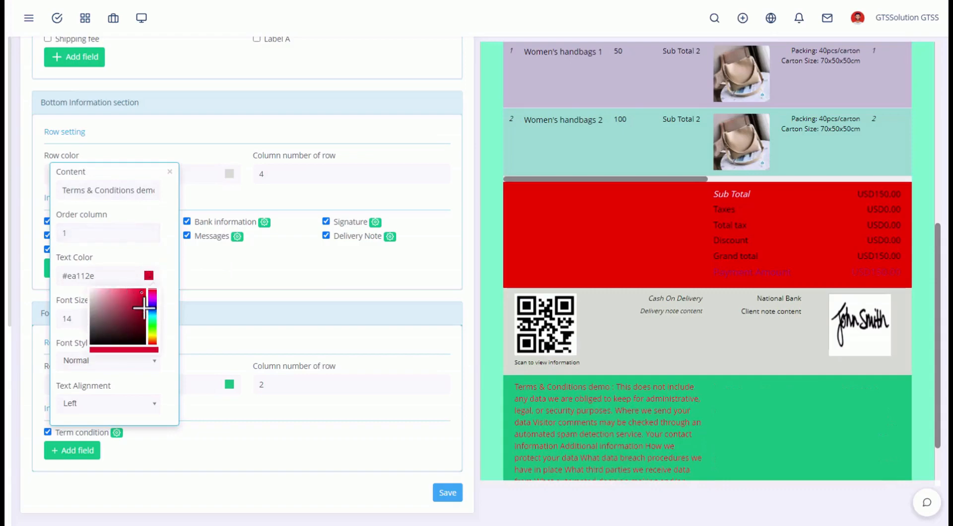
pyautogui.click(93, 339)
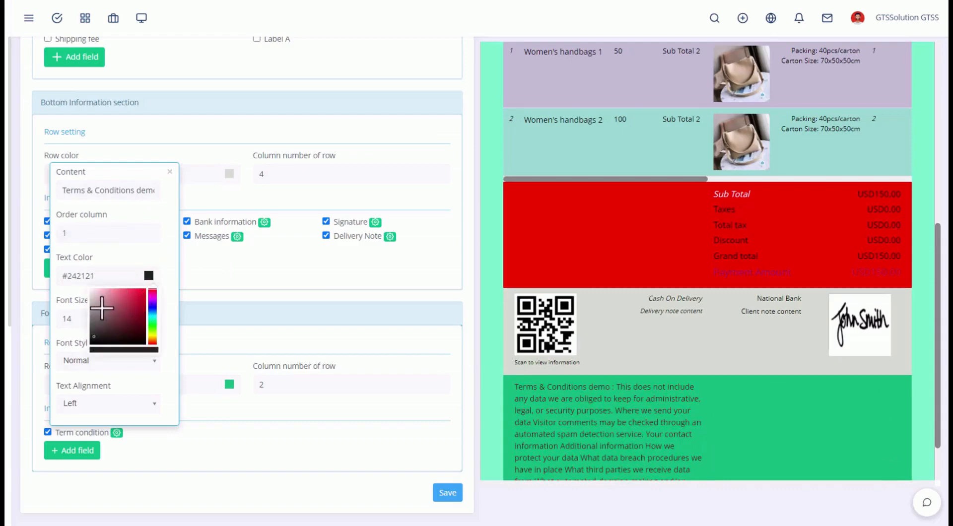
pyautogui.click(136, 276)
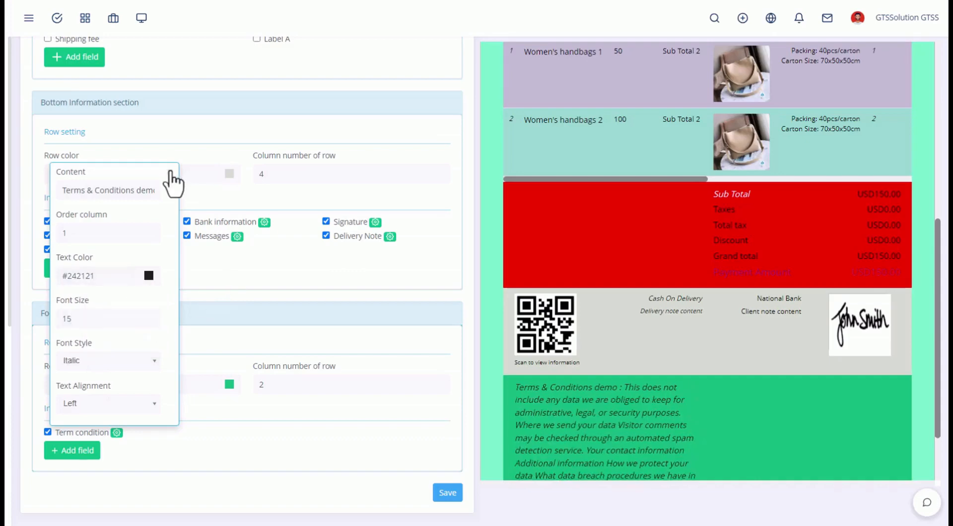
pyautogui.click(185, 268)
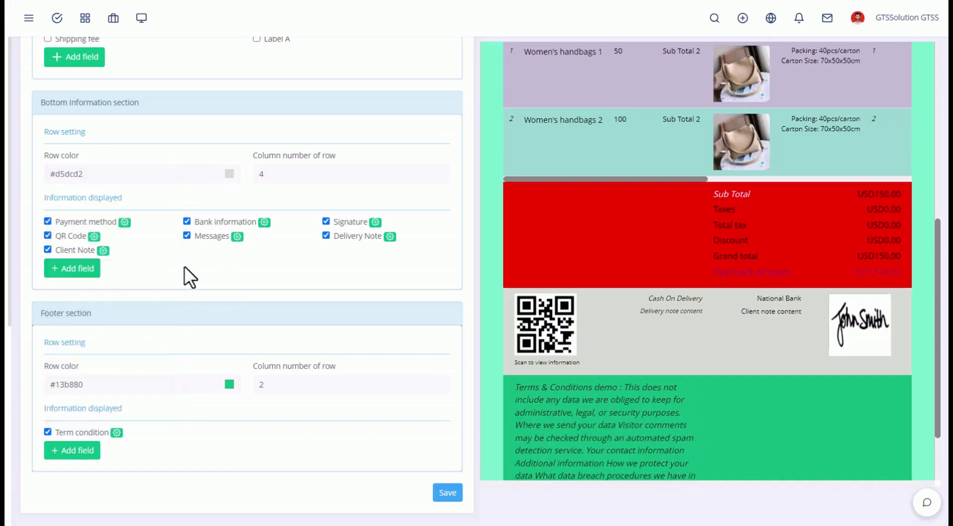
# Add the available custom field "Field 8" to the Footer section
pyautogui.click(82, 452)
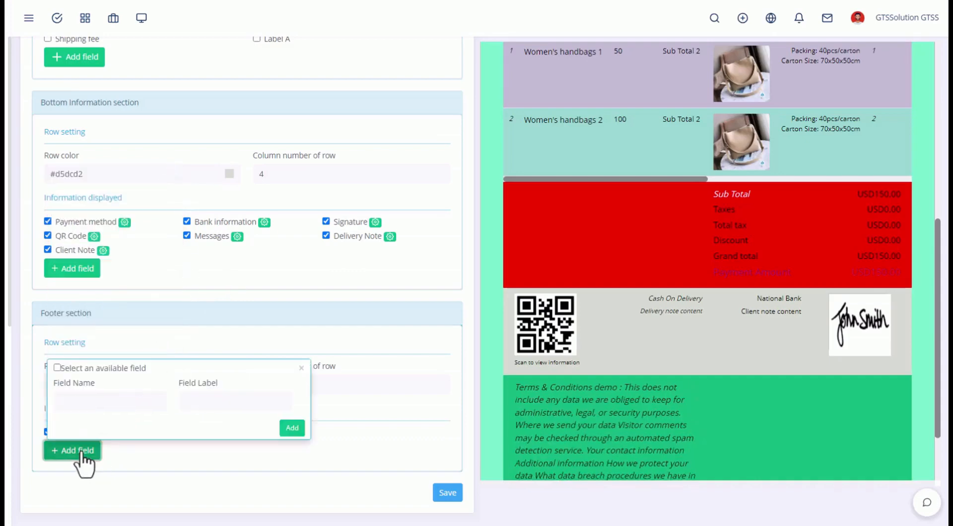
pyautogui.click(112, 368)
pyautogui.click(99, 401)
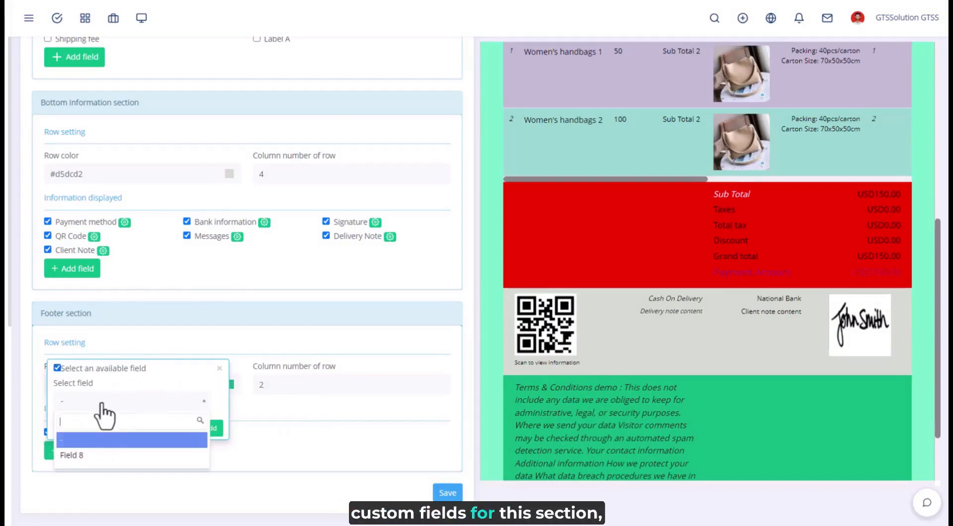
pyautogui.click(91, 455)
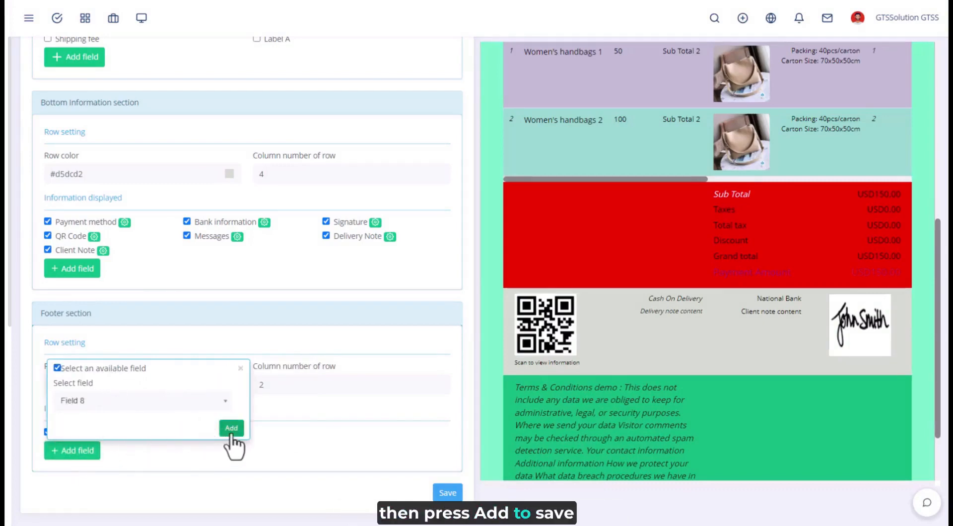
pyautogui.click(232, 428)
pyautogui.scroll(-1, 142, 413)
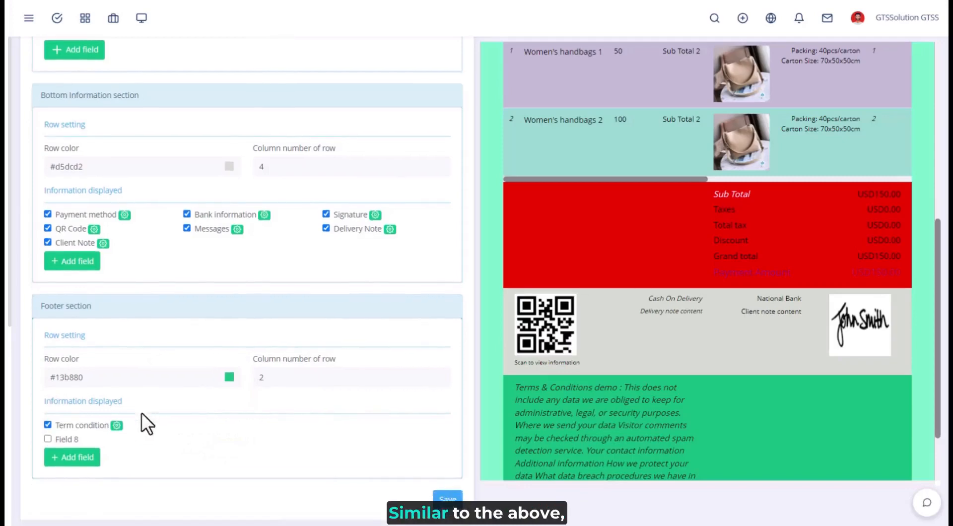
# Enable Field 8 in the footer and set its value to "Demo Demo Demo"
pyautogui.click(65, 431)
pyautogui.click(87, 433)
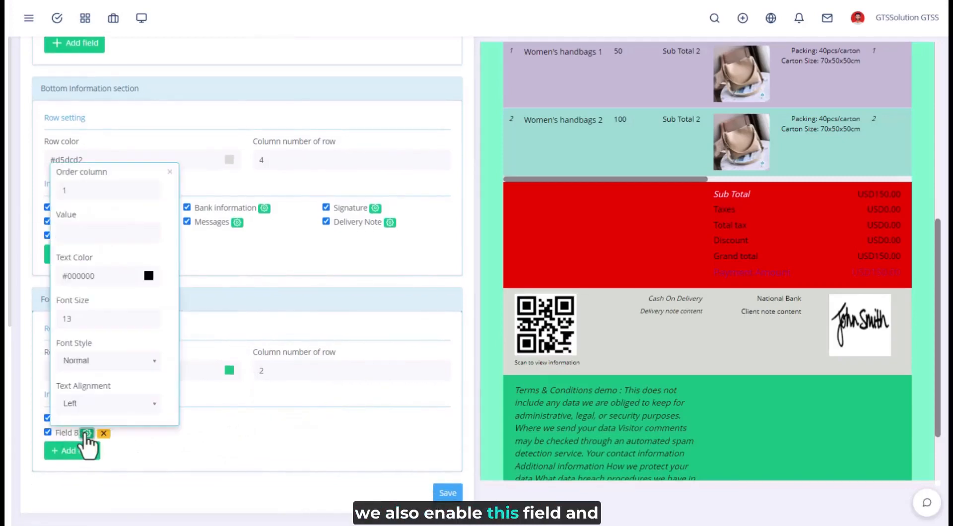
pyautogui.click(98, 232)
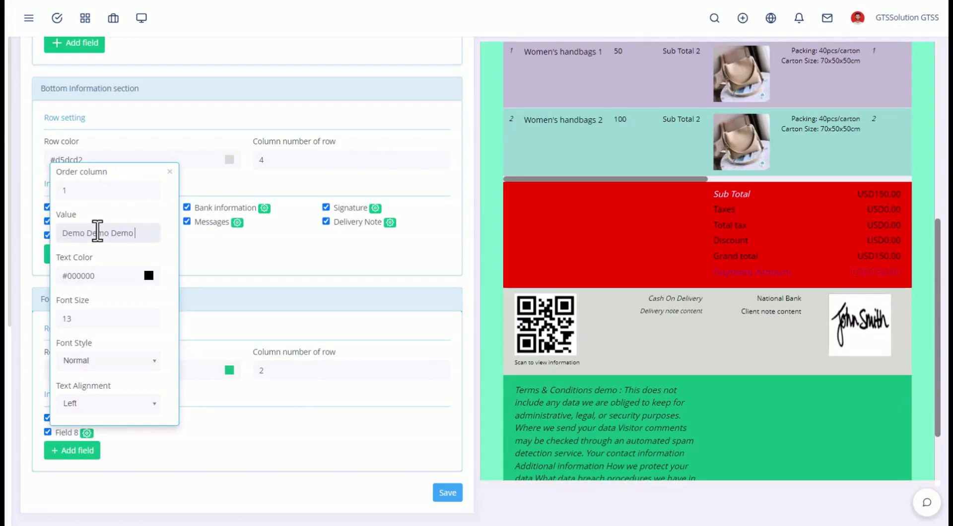
pyautogui.write('Demo Demo Demo')
pyautogui.click(170, 171)
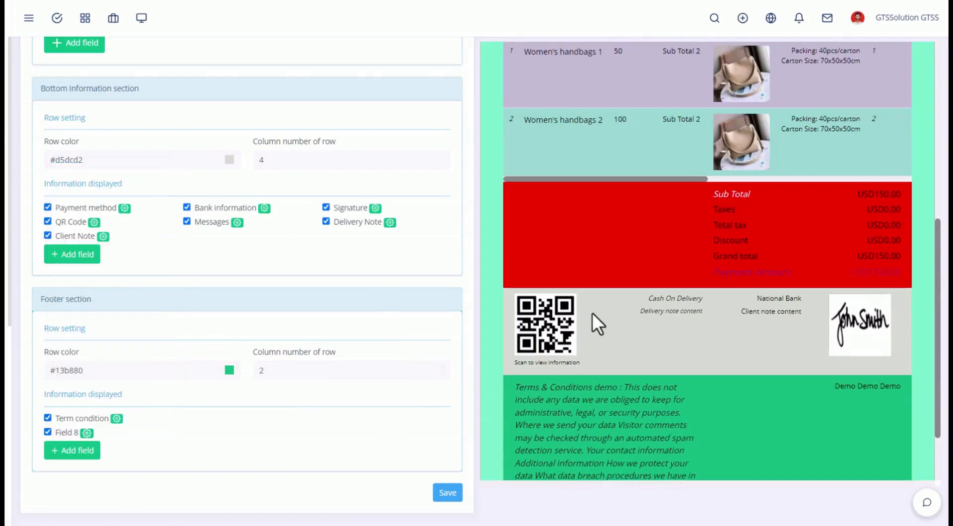
# Review the whole invoice preview and save the template
pyautogui.scroll(7, 593, 312)
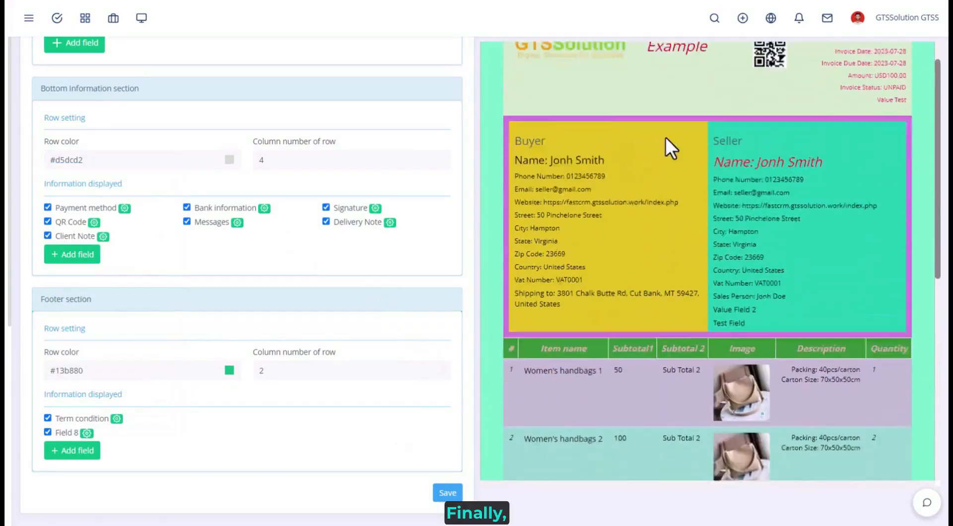
pyautogui.scroll(-7, 666, 137)
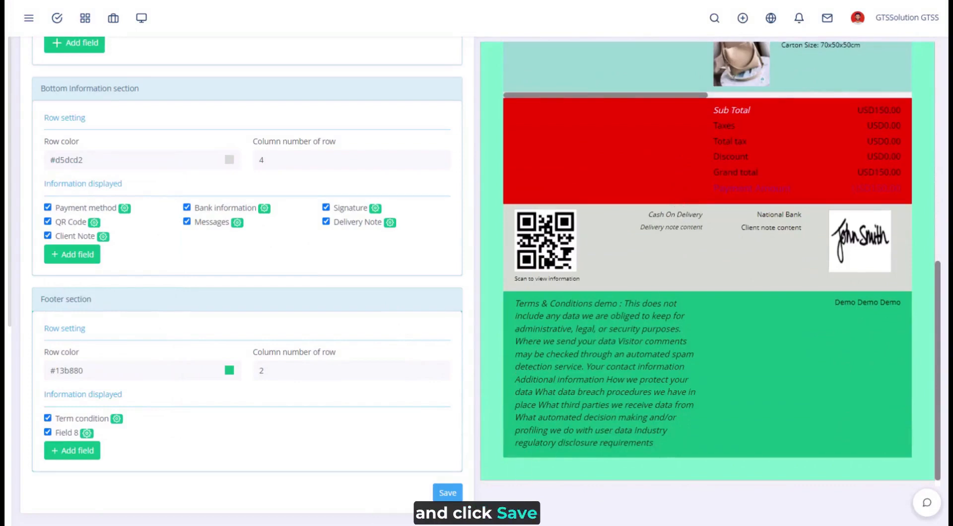
pyautogui.click(452, 496)
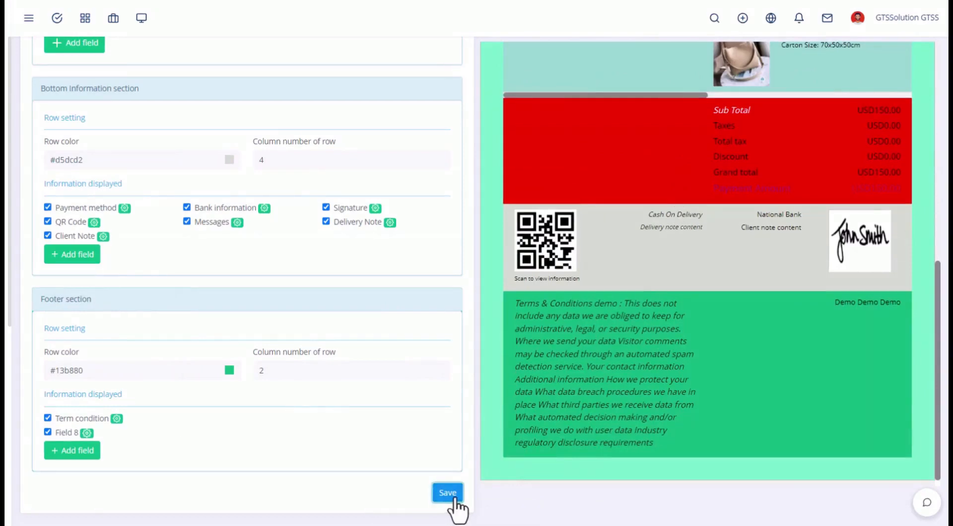